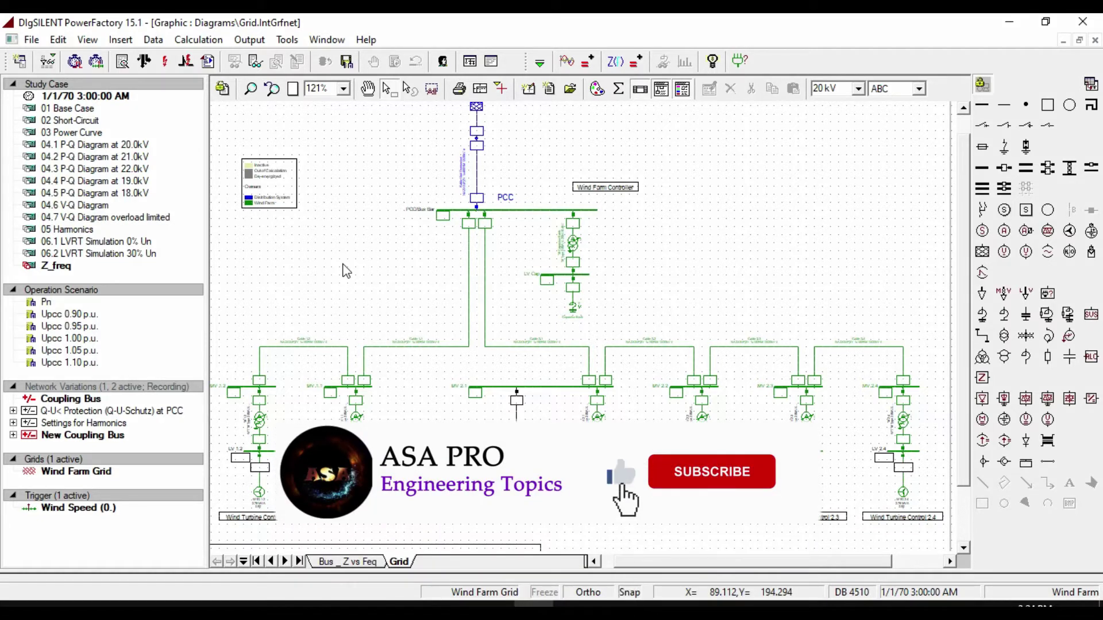
# - Select, then deselect, the two cables leaving the PCC bus
pyautogui.click(413, 260)
pyautogui.moveTo(440, 276); pyautogui.dragTo(528, 313)
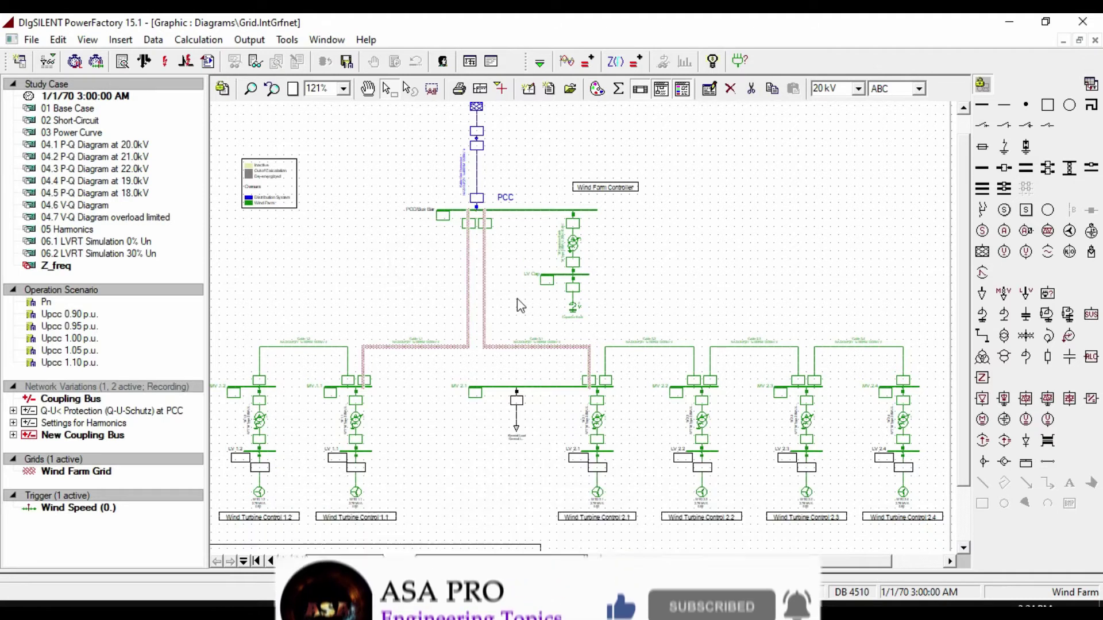
pyautogui.click(440, 284)
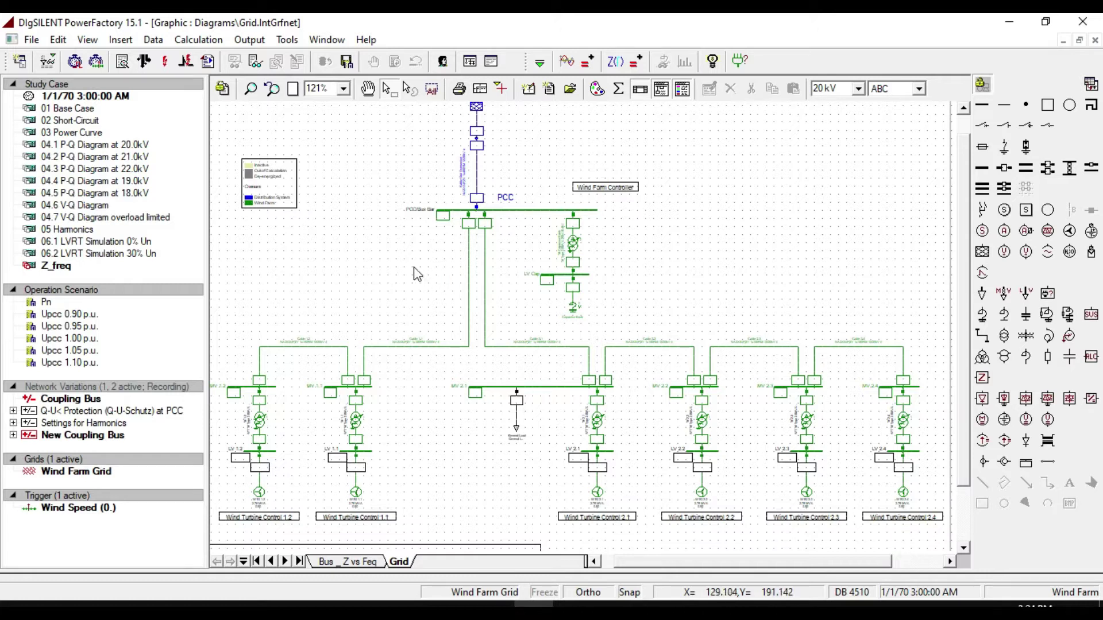
pyautogui.moveTo(425, 229); pyautogui.dragTo(512, 287)
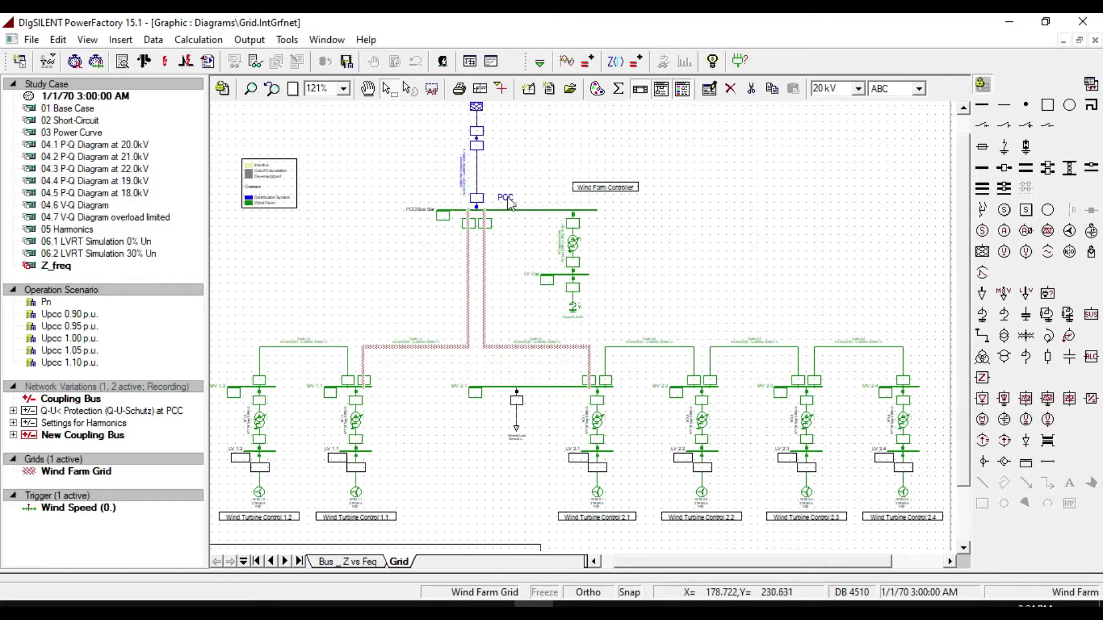
pyautogui.click(409, 256)
# - Create and activate variation 'New Coupling LIne' with recording stage 'Coupling Line'
pyautogui.rightClick(57, 389)
pyautogui.moveTo(190, 468)
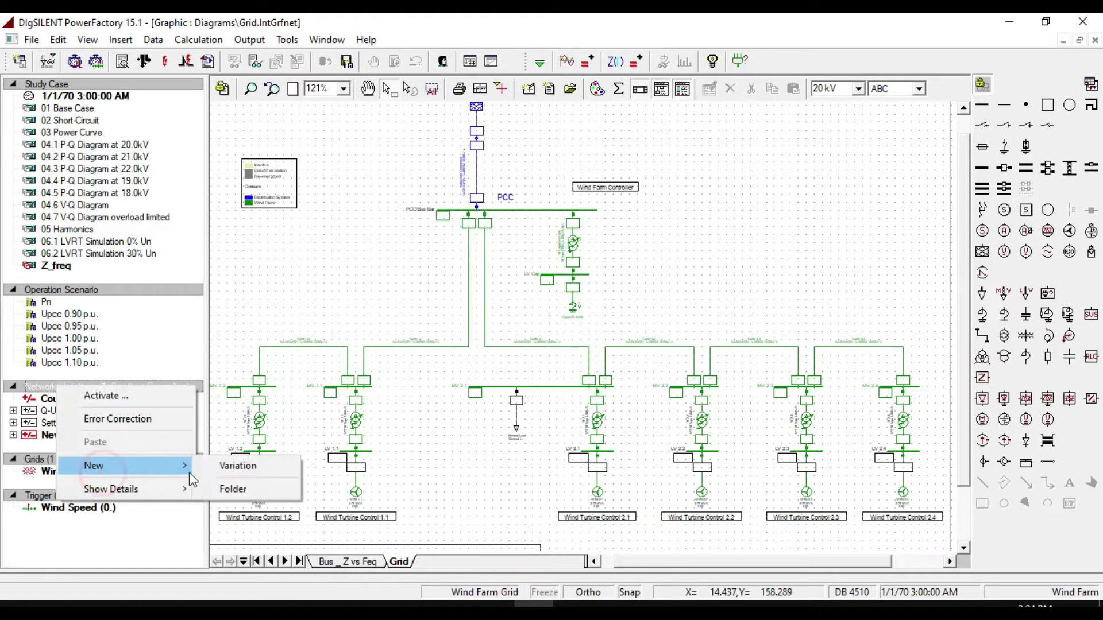
pyautogui.click(238, 466)
pyautogui.write('New Coupling LIne')
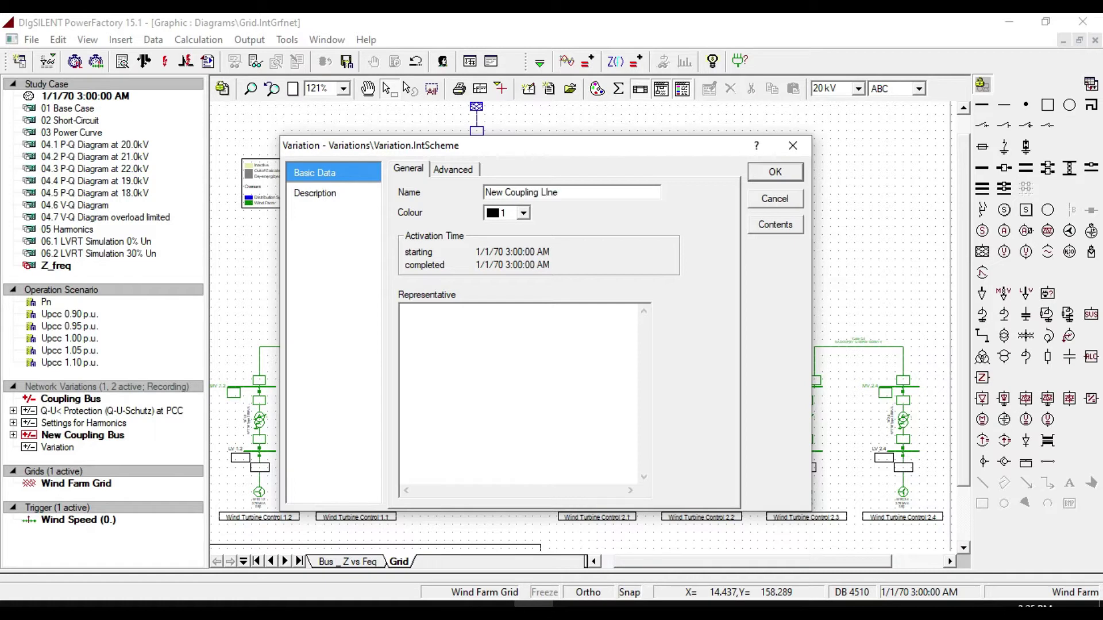
pyautogui.press('Return')
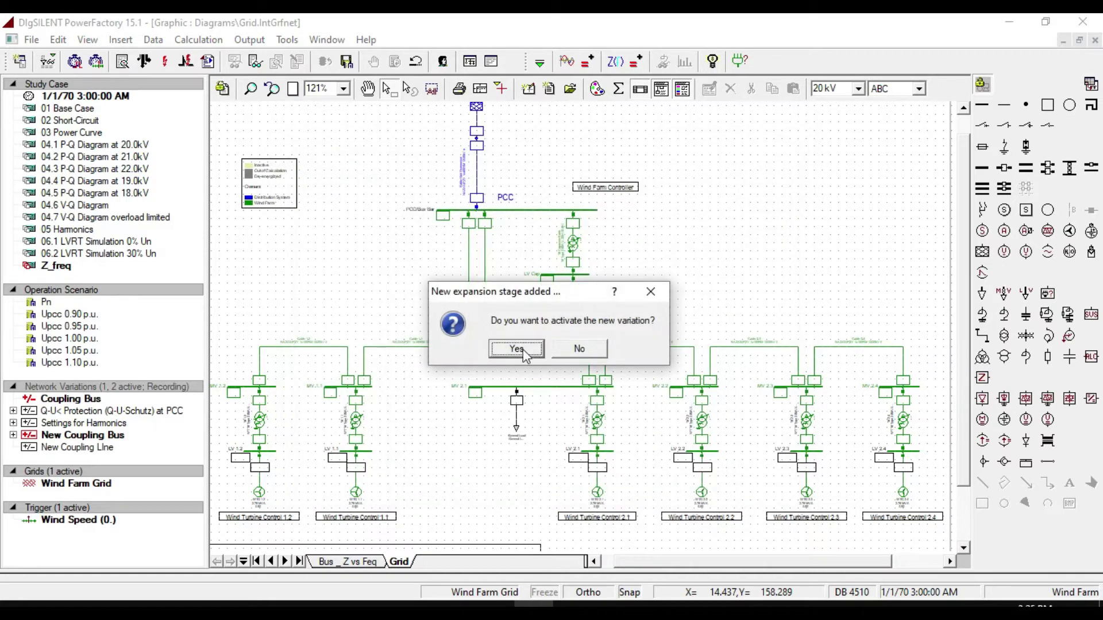
pyautogui.click(519, 351)
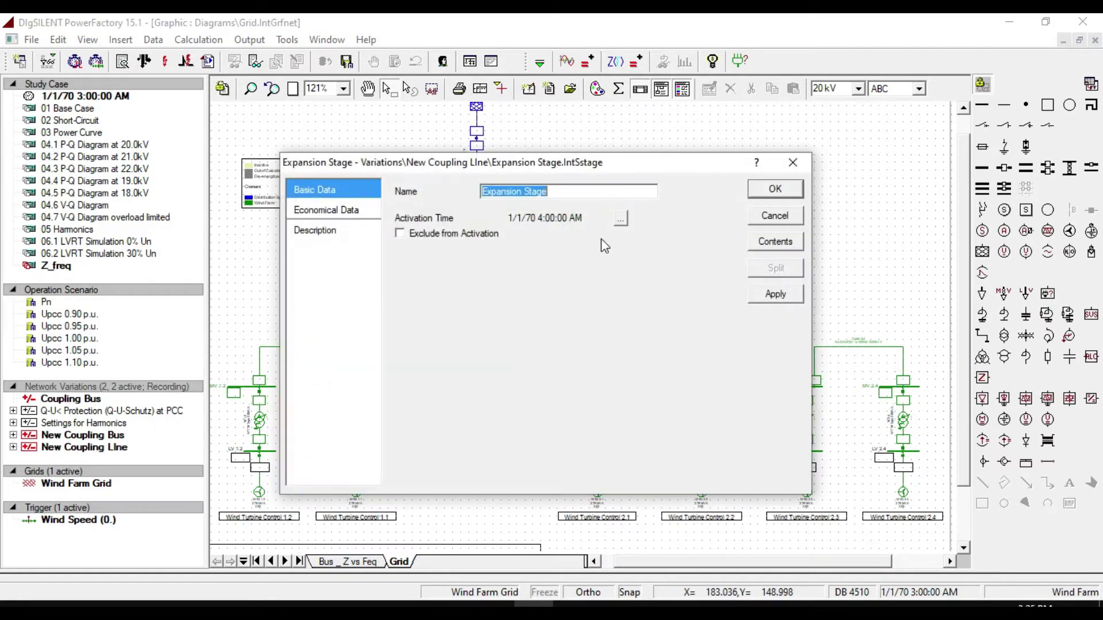
pyautogui.write('Cou')
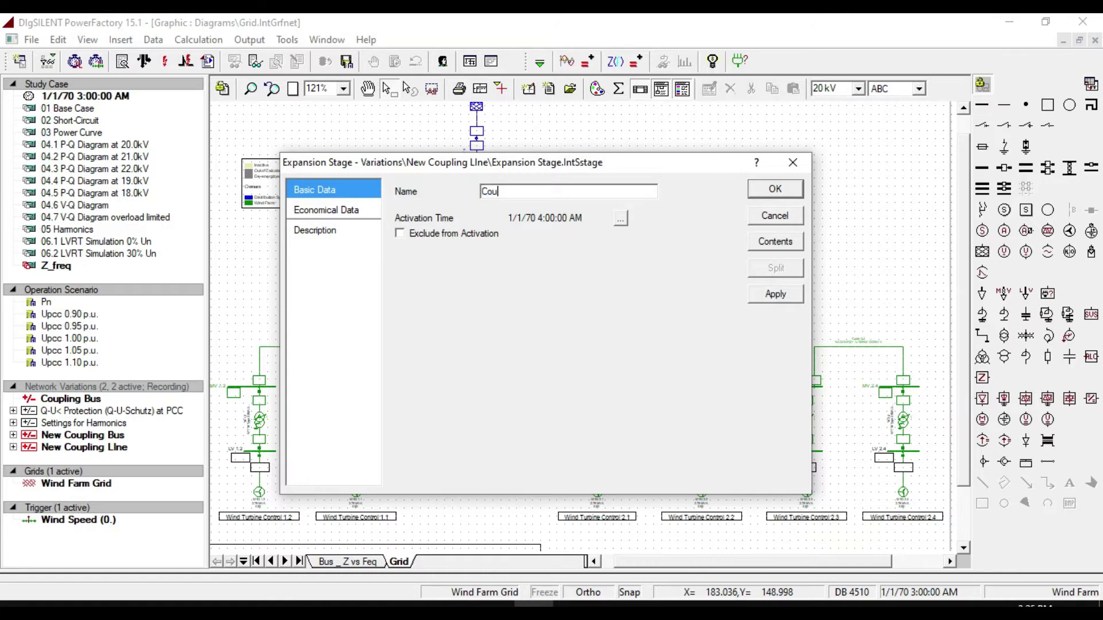
pyautogui.write('pling Line')
pyautogui.press('Return')
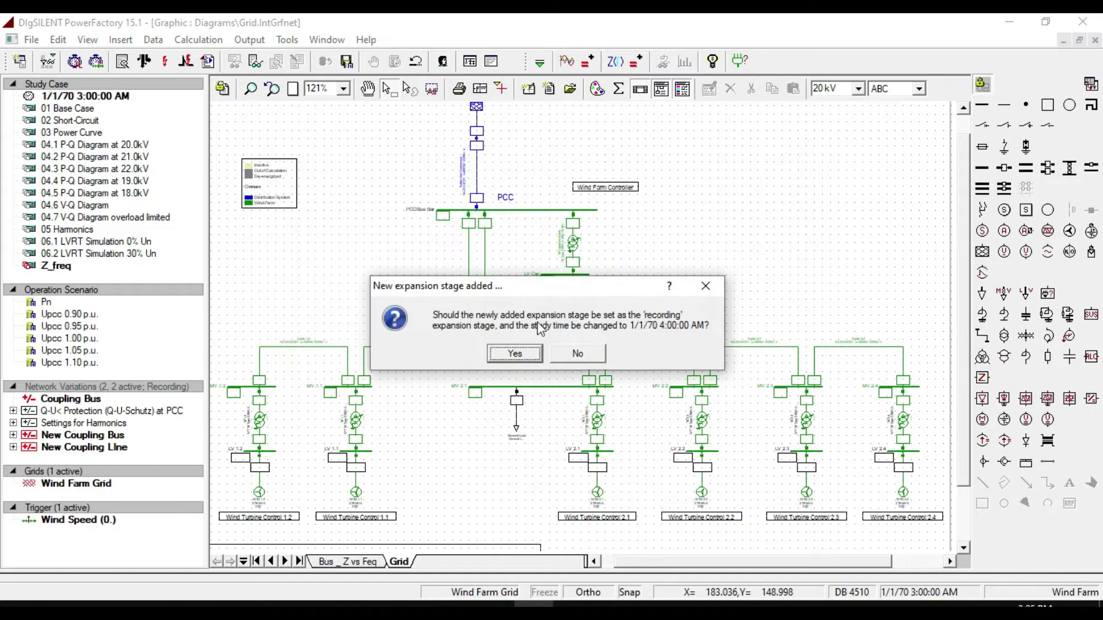
pyautogui.click(515, 354)
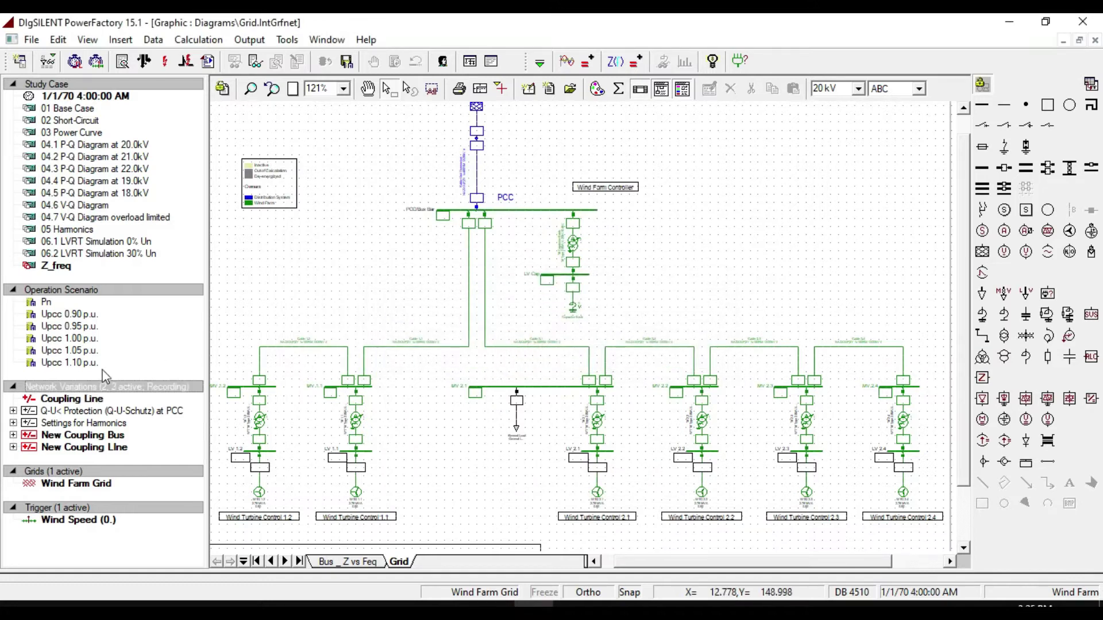
# - Deactivate the New Coupling Bus variation and expand New Coupling LIne
pyautogui.rightClick(30, 438)
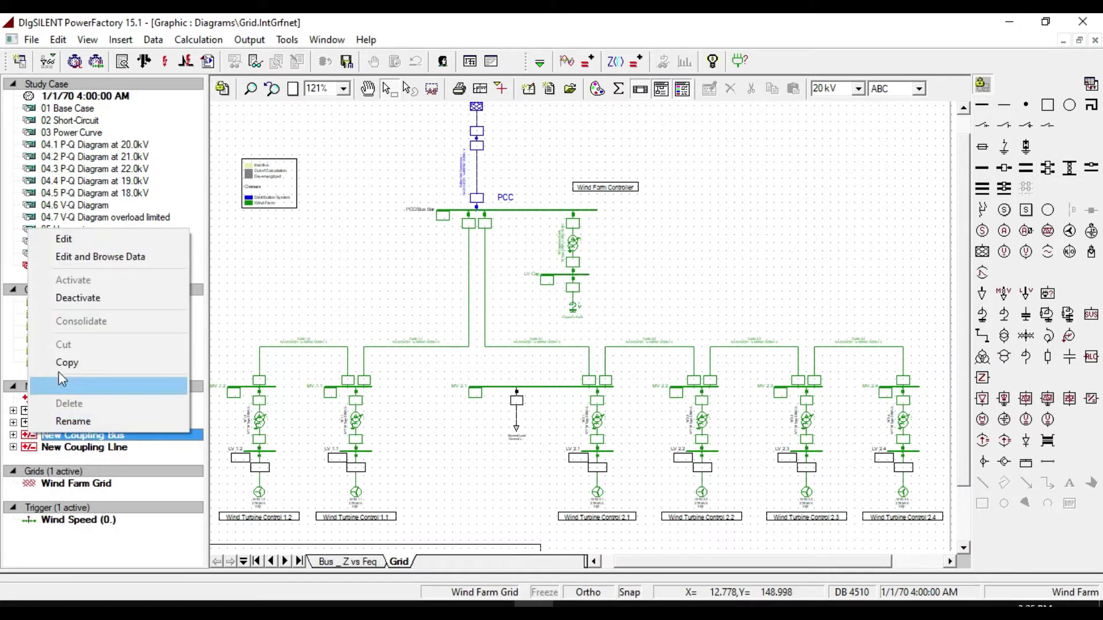
pyautogui.click(71, 304)
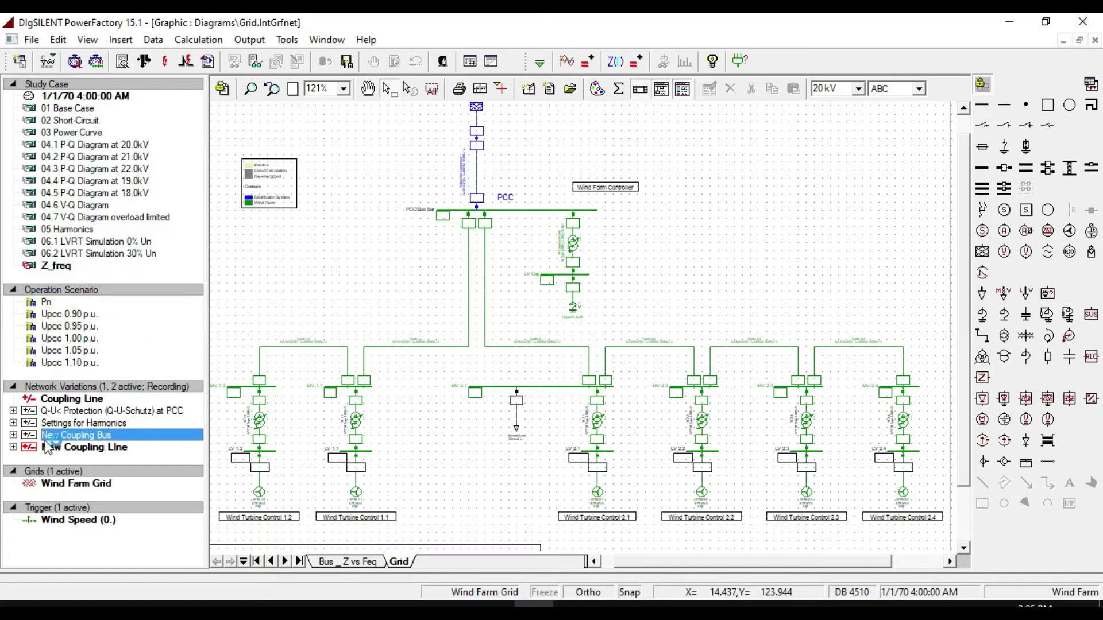
pyautogui.click(14, 448)
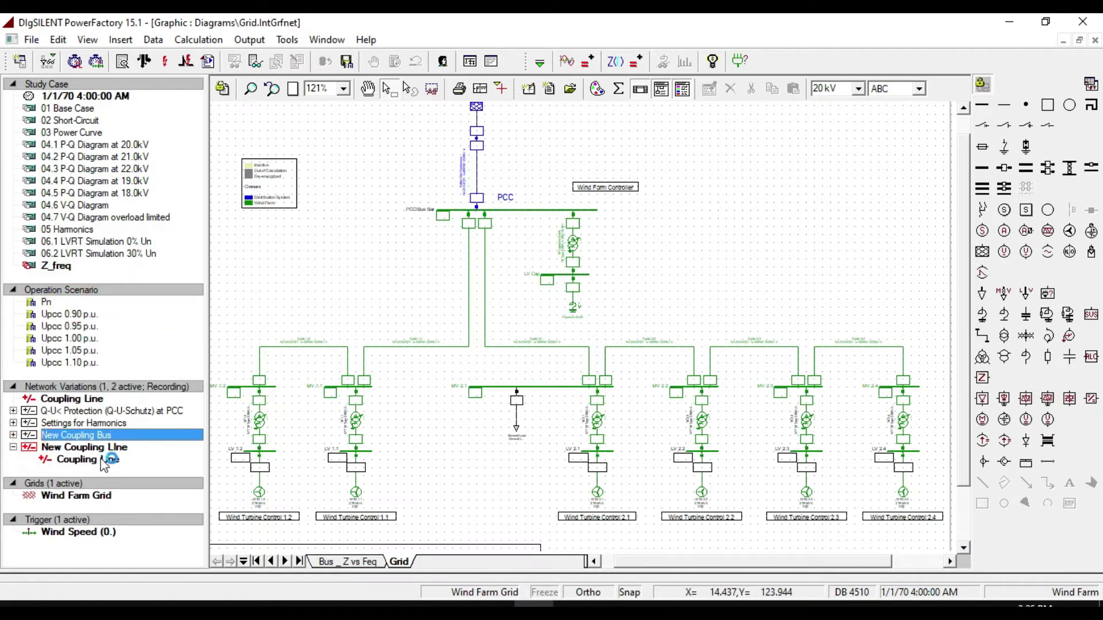
pyautogui.click(131, 460)
pyautogui.doubleClick(470, 287)
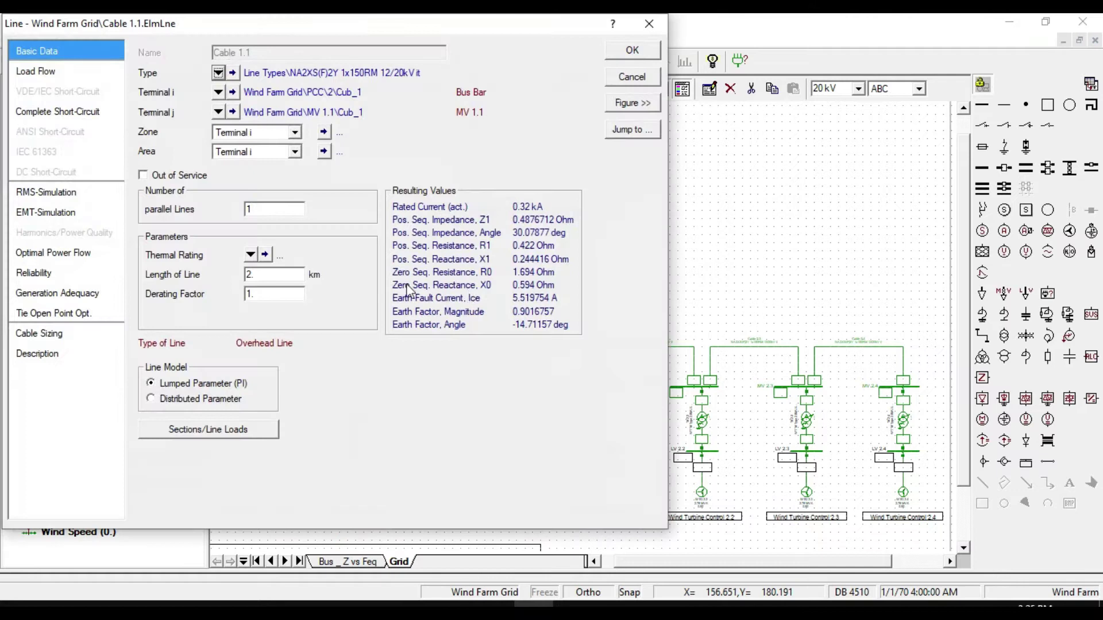
pyautogui.moveTo(297, 271); pyautogui.dragTo(233, 277)
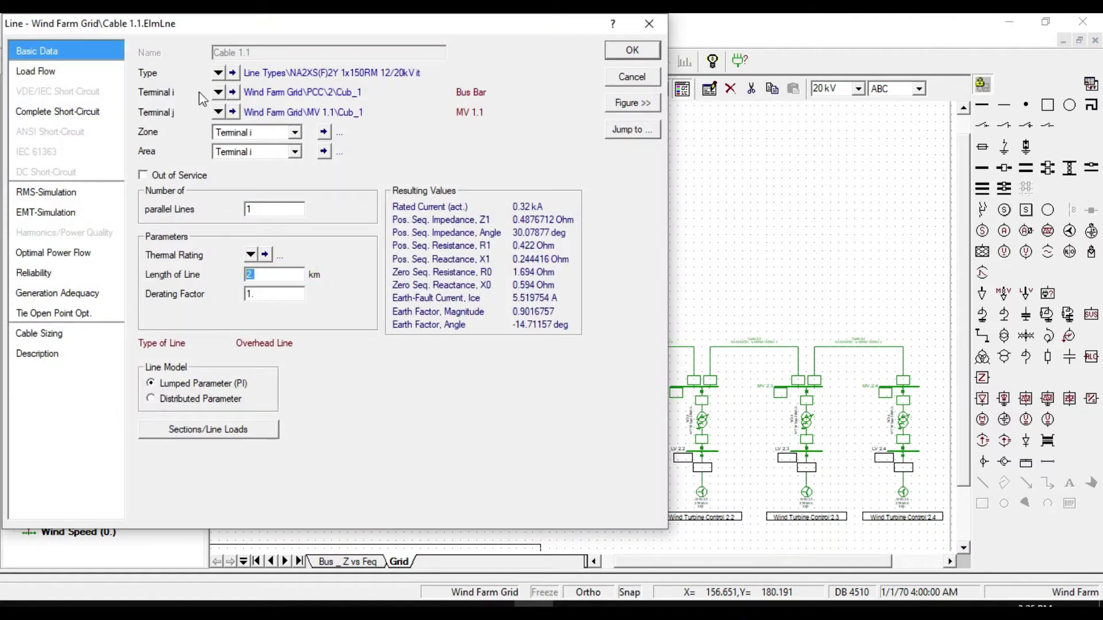
pyautogui.click(233, 73)
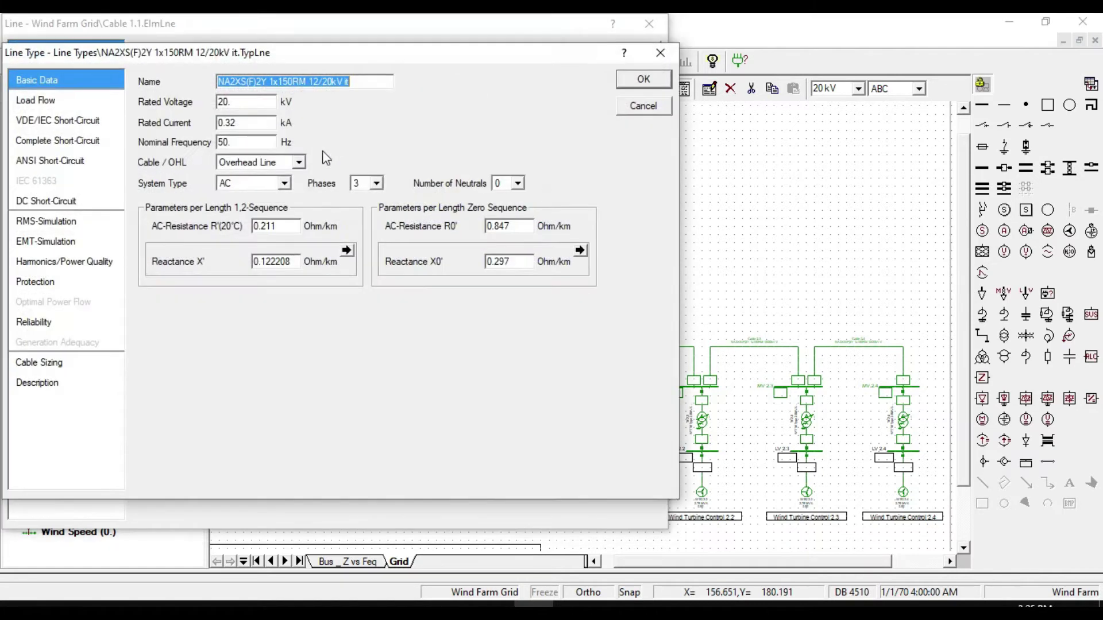
pyautogui.doubleClick(249, 108)
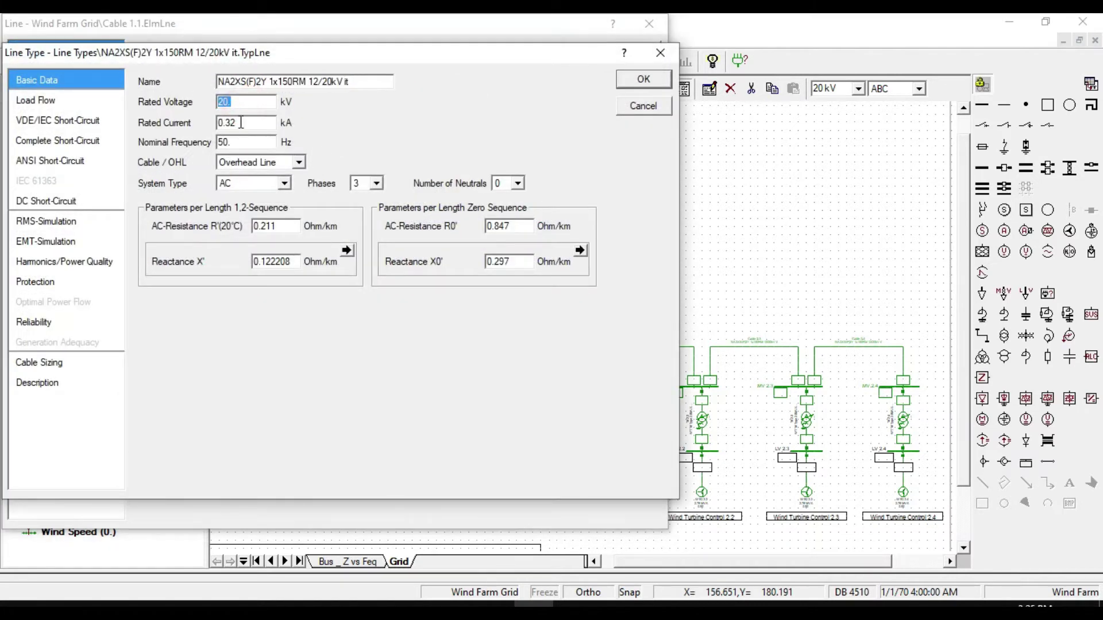
pyautogui.doubleClick(248, 122)
pyautogui.click(241, 142)
pyautogui.doubleClick(242, 141)
pyautogui.click(271, 164)
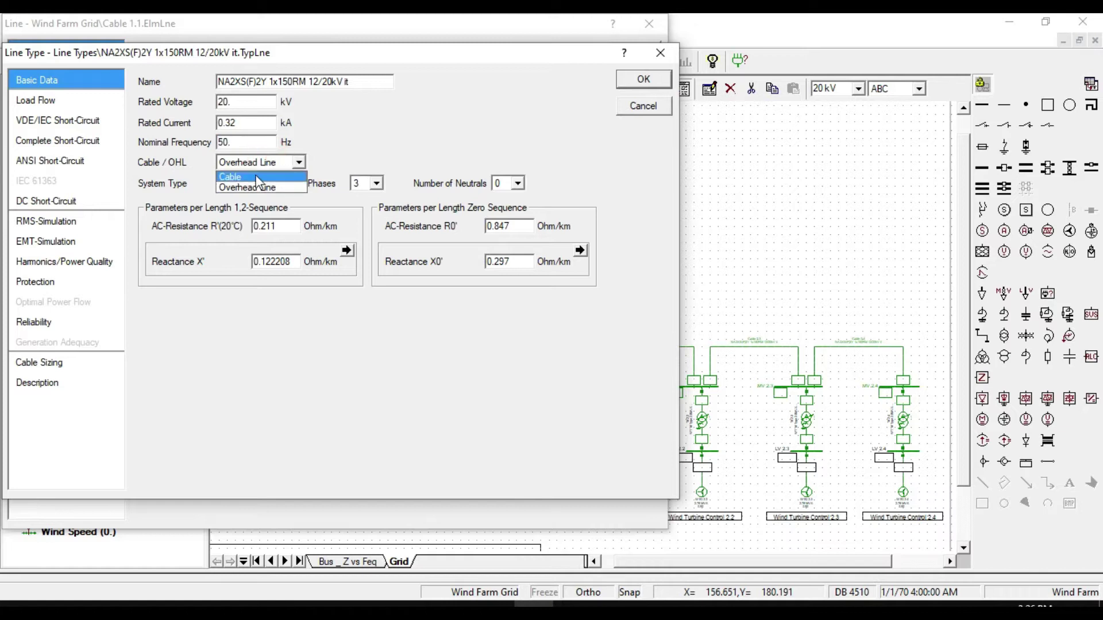
pyautogui.click(256, 189)
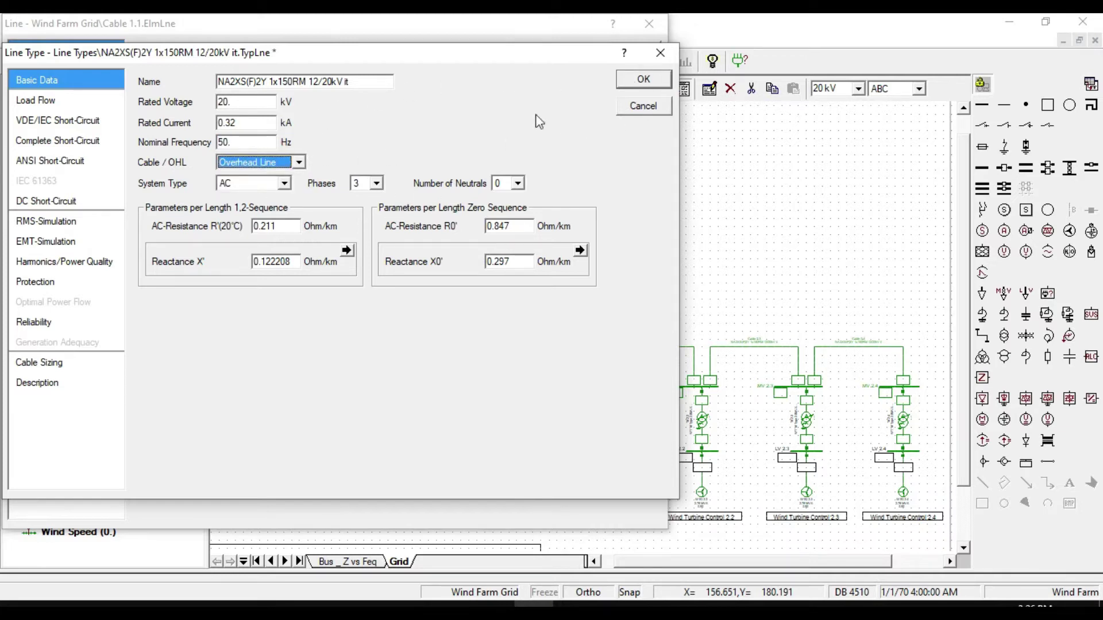
pyautogui.click(629, 81)
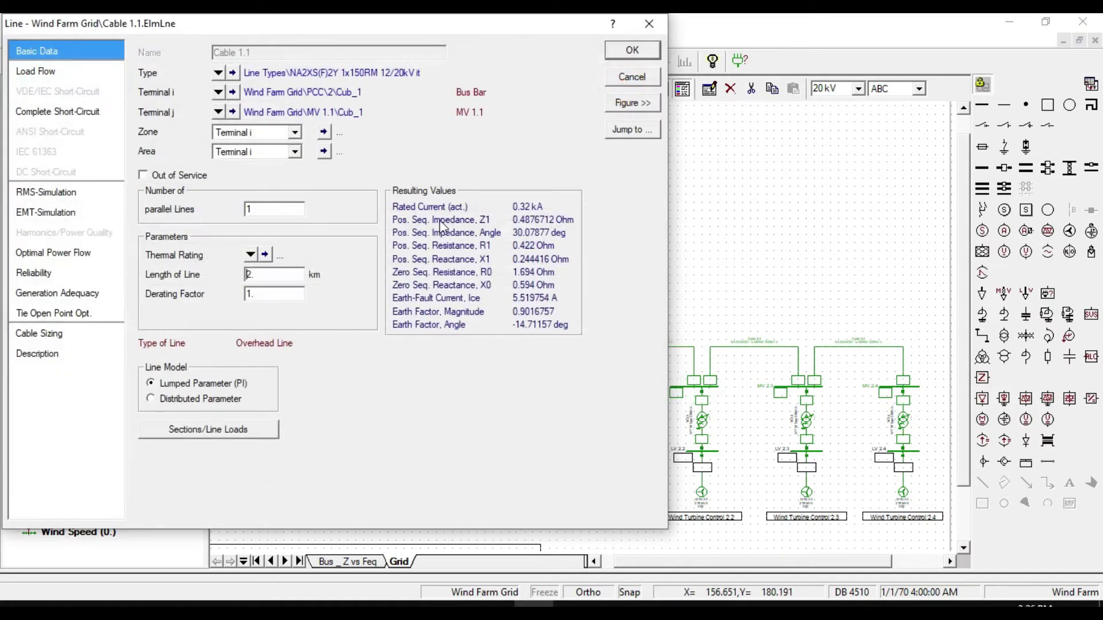
pyautogui.click(633, 51)
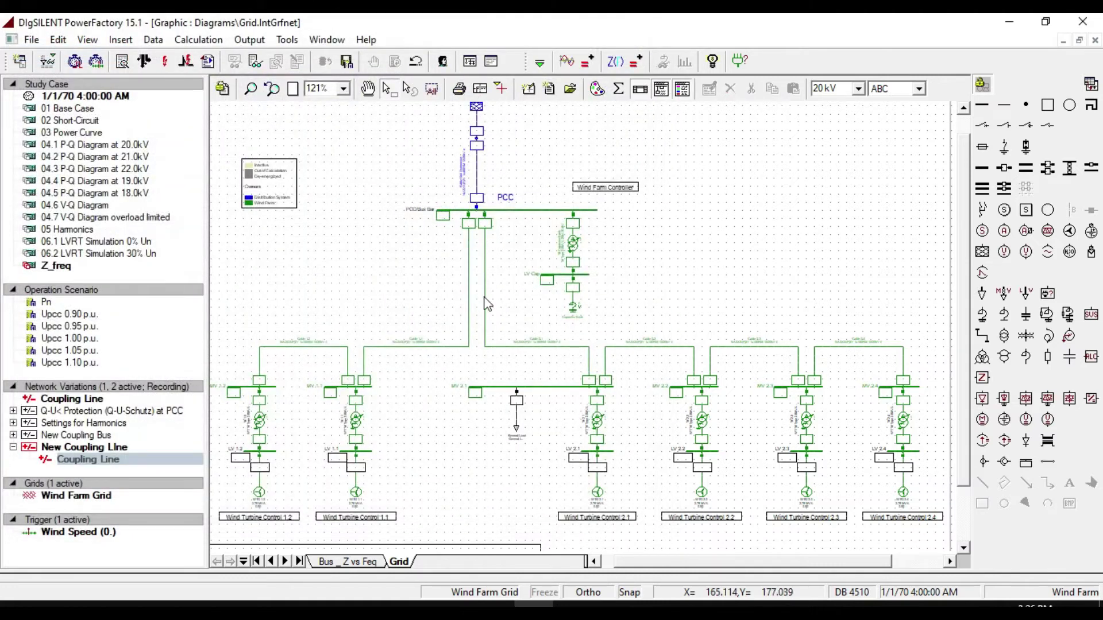
# - Set Cable 2.1's length to 2 km after reviewing its line type
pyautogui.doubleClick(485, 296)
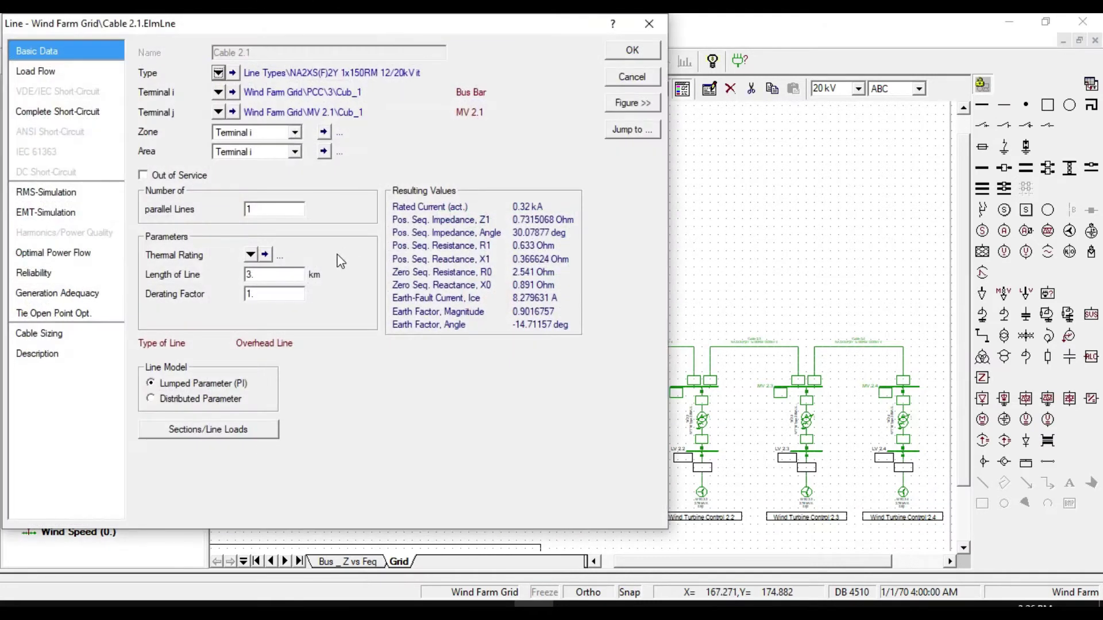
pyautogui.doubleClick(292, 275)
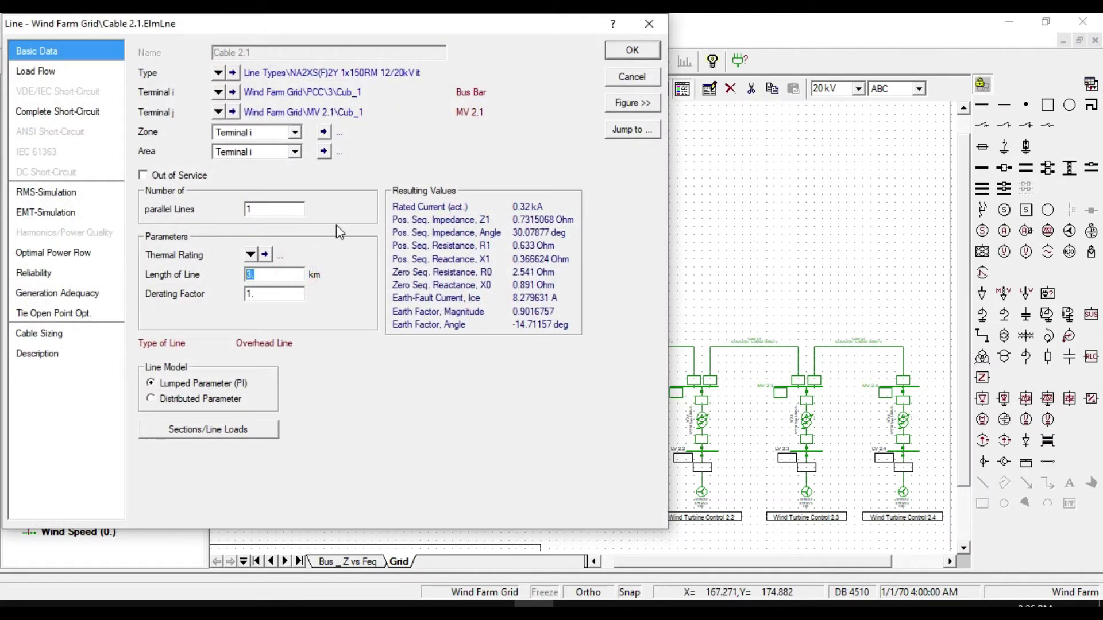
pyautogui.write('2')
pyautogui.click(233, 73)
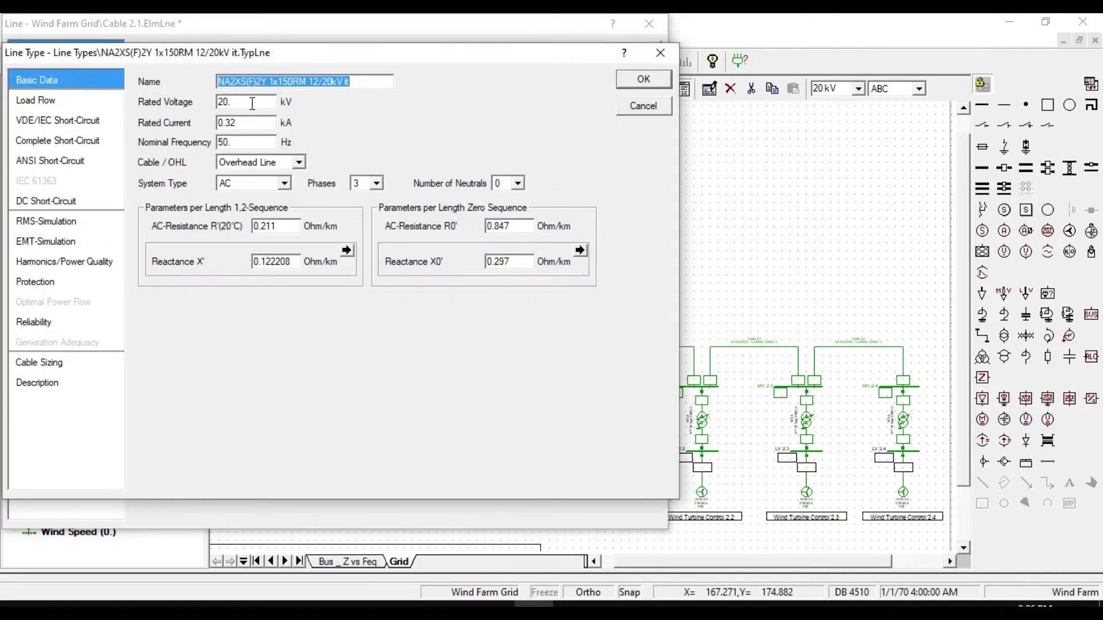
pyautogui.doubleClick(254, 101)
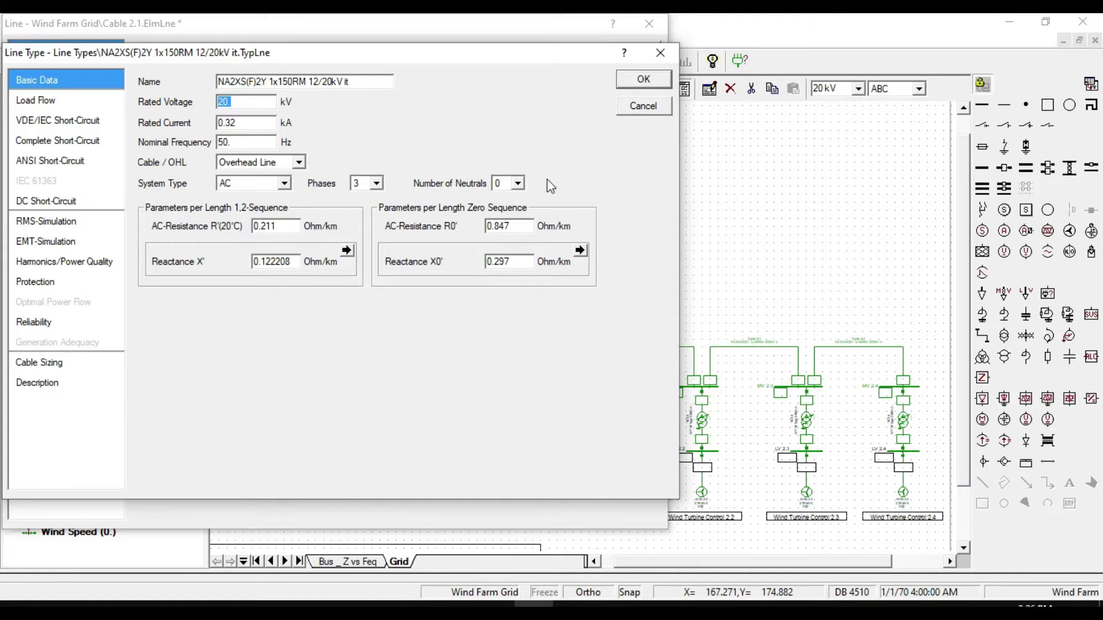
pyautogui.click(643, 80)
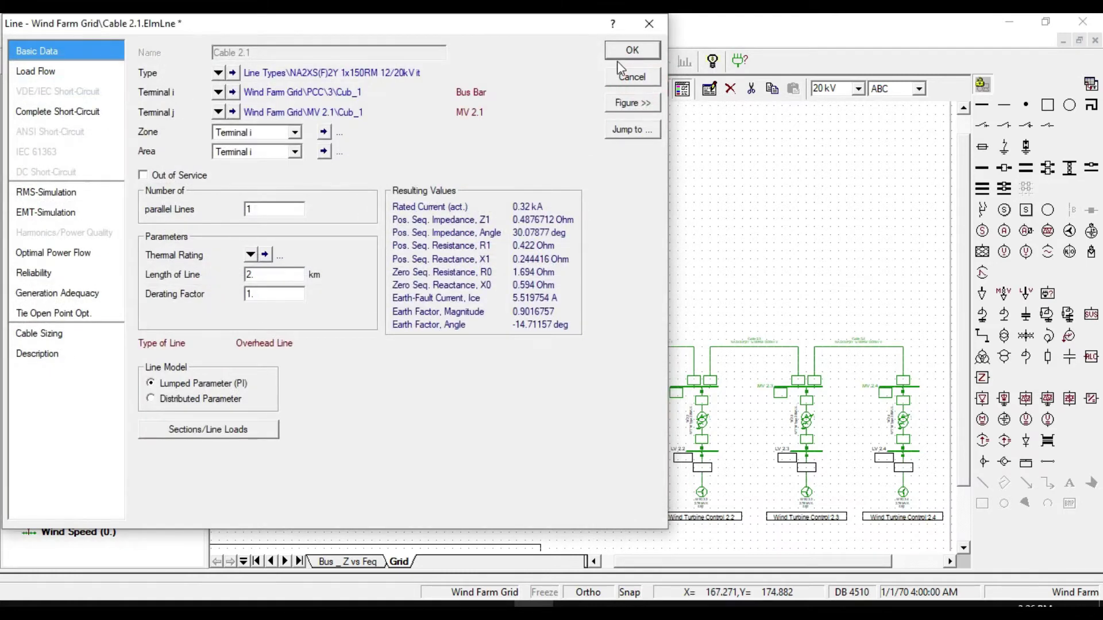
pyautogui.click(621, 49)
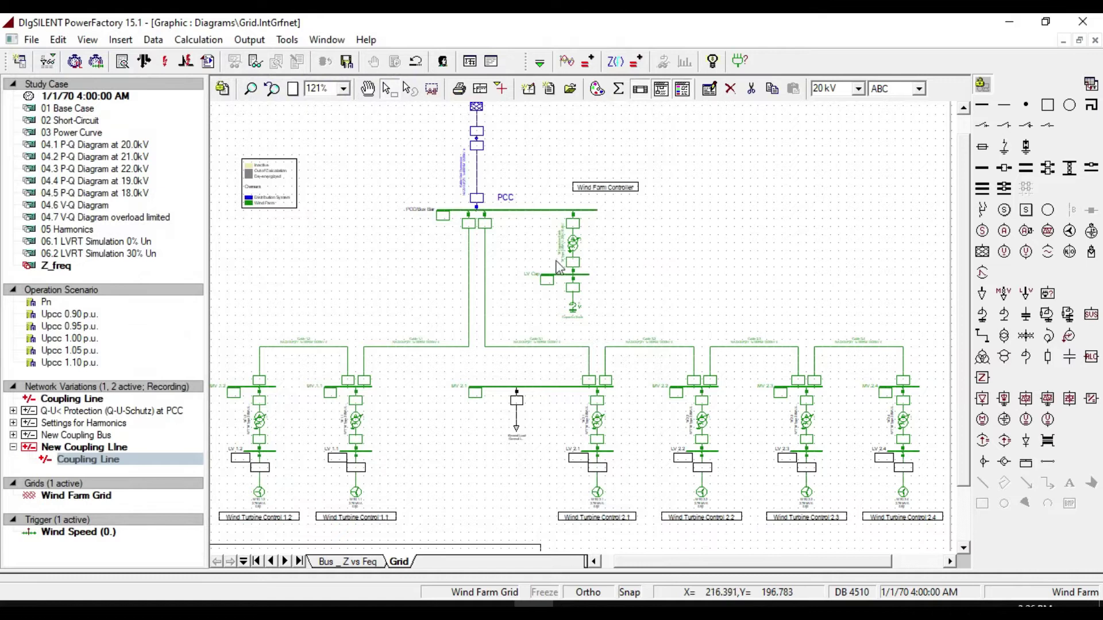
# - Start Define > Line Couplings on the coupling line and enlarge the tower type selection window
pyautogui.rightClick(469, 297)
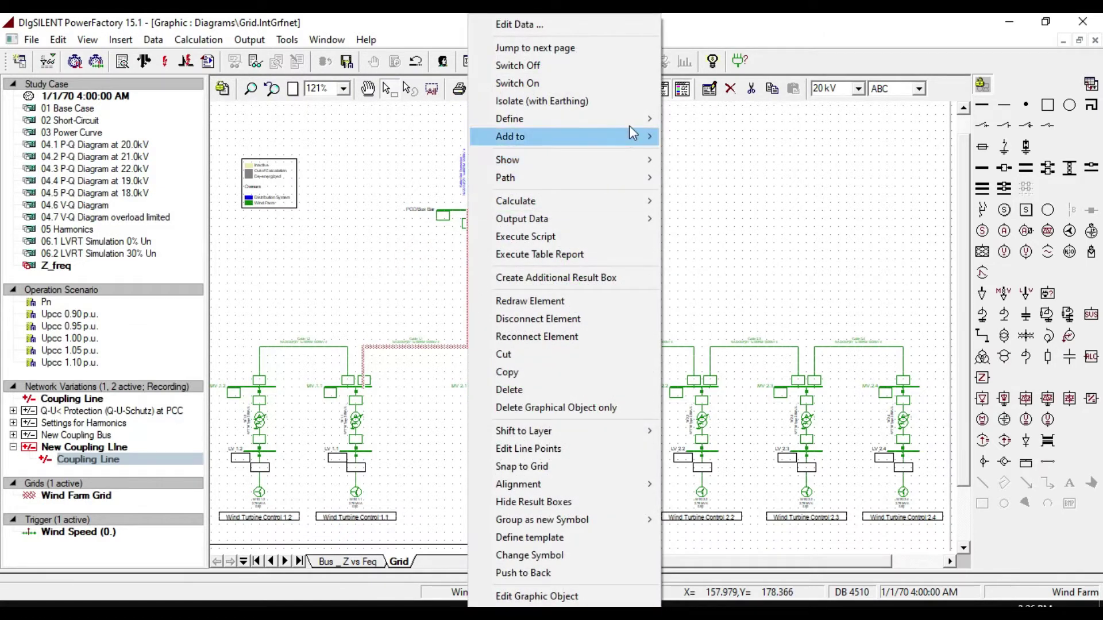
pyautogui.moveTo(640, 126)
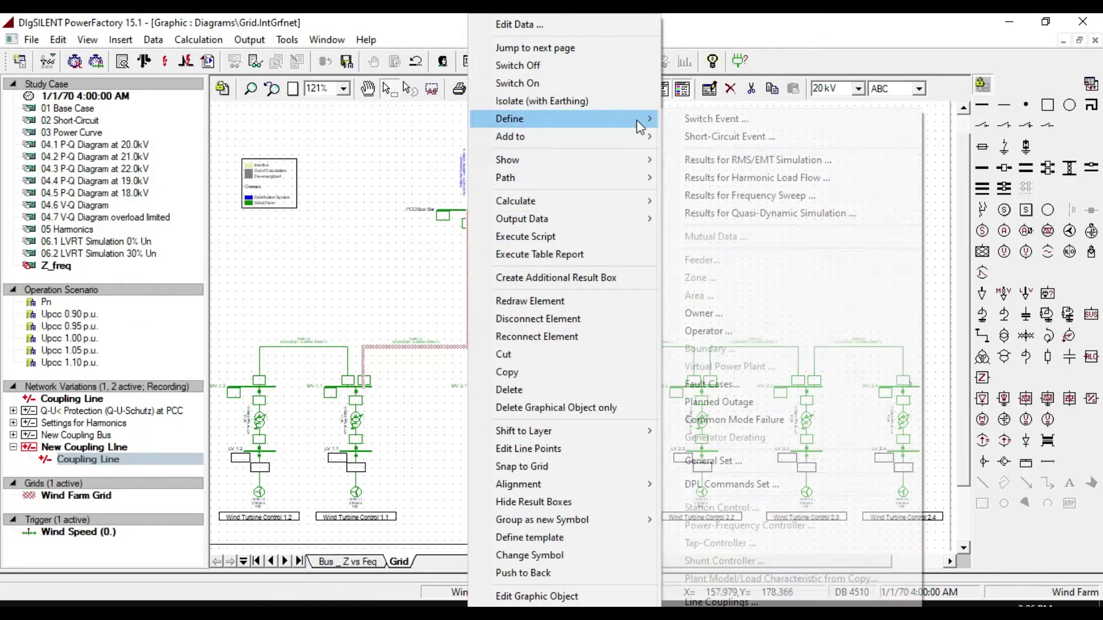
pyautogui.click(730, 601)
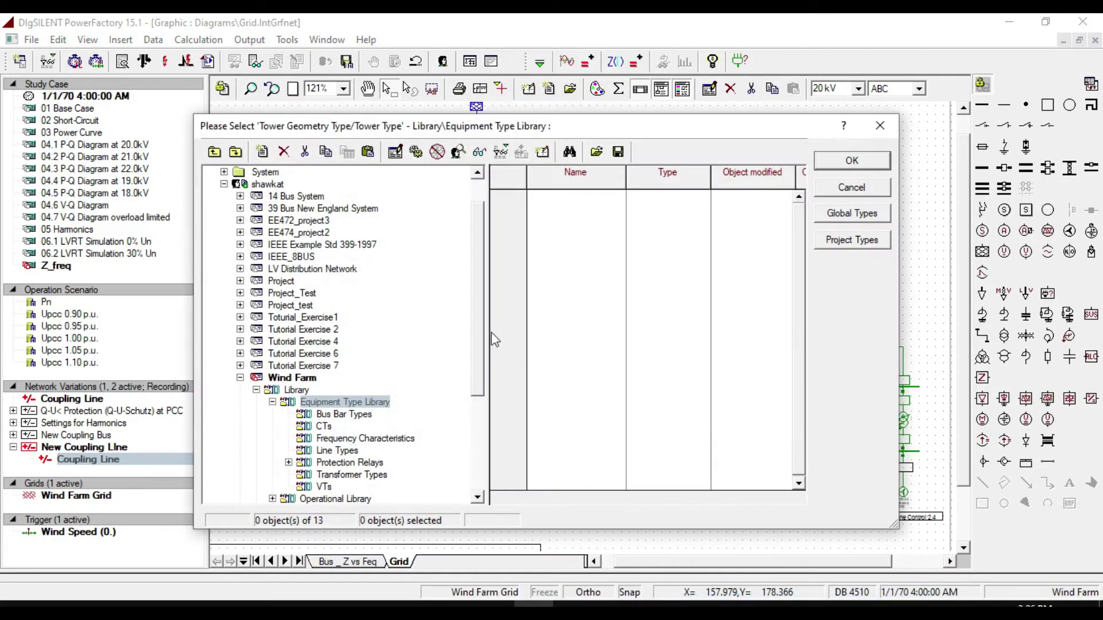
pyautogui.scroll(1, 453, 341)
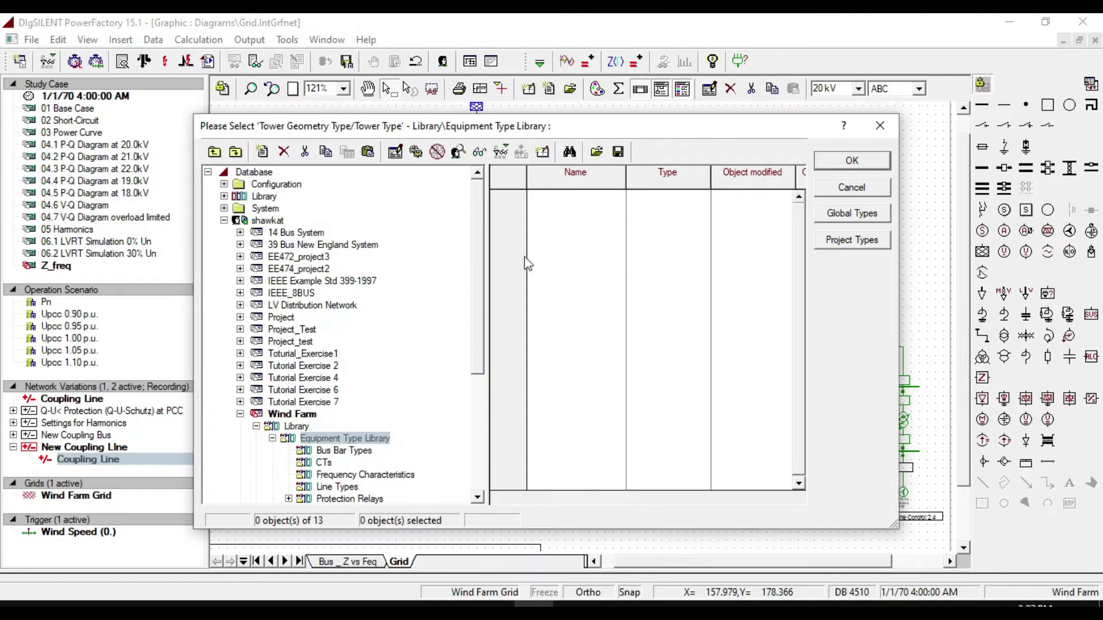
pyautogui.moveTo(895, 524); pyautogui.dragTo(964, 544)
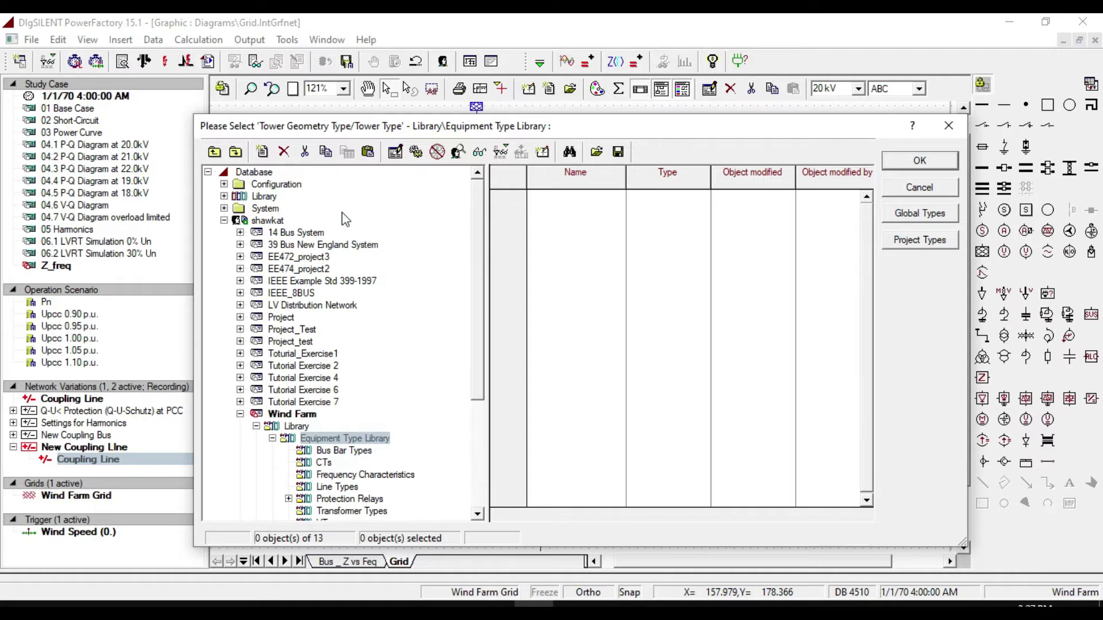
# - Create a new object of special type Tower Geometry Type (TypGeo) in the library
pyautogui.click(265, 154)
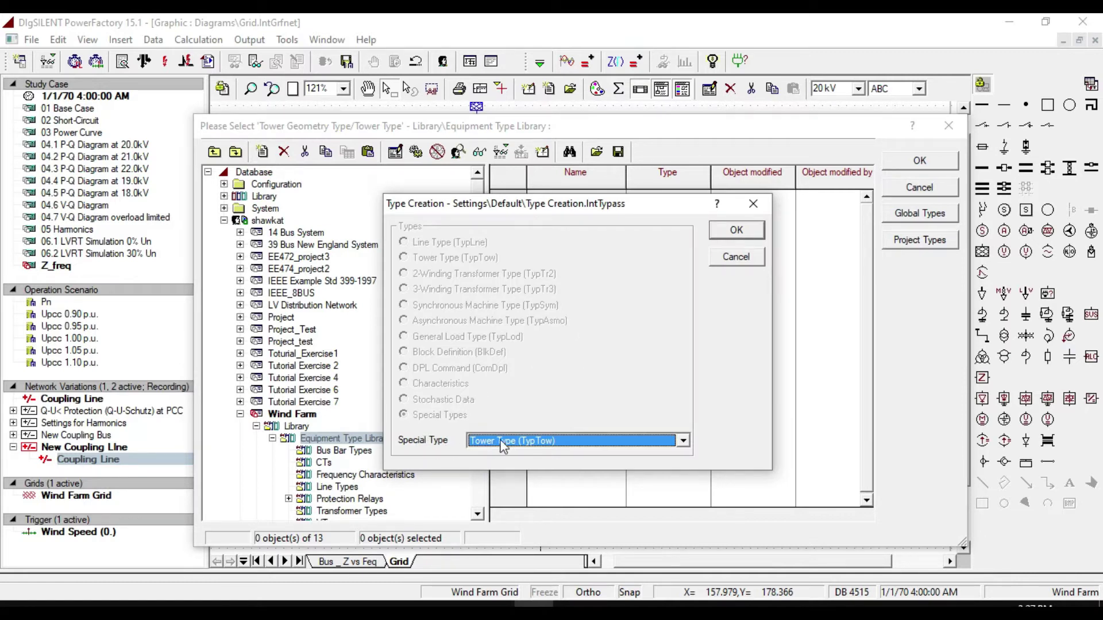
pyautogui.click(548, 443)
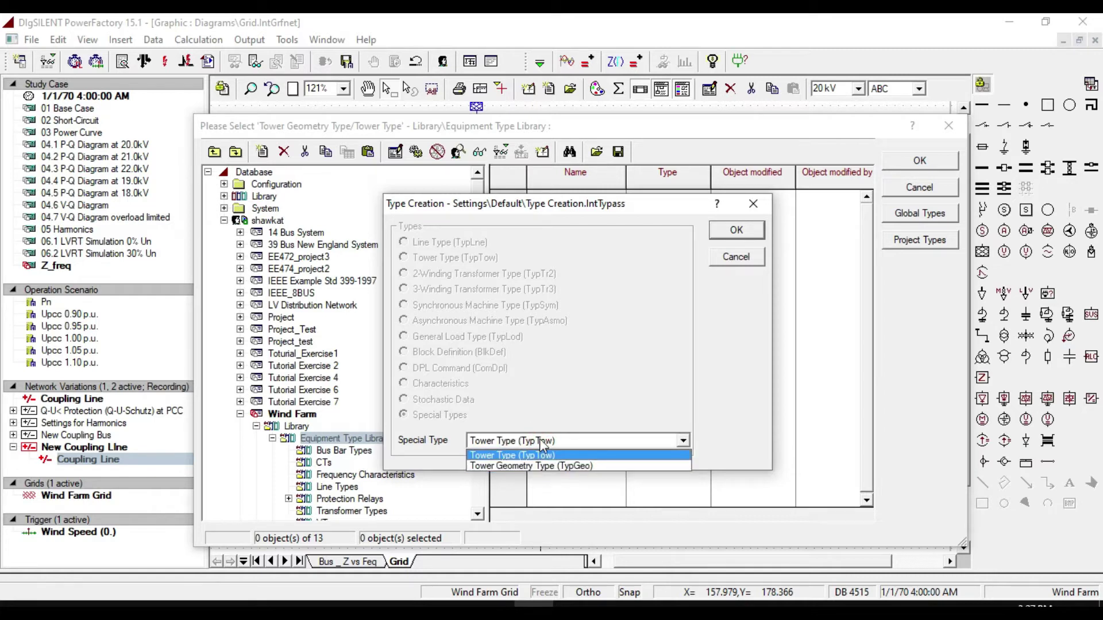
pyautogui.click(544, 446)
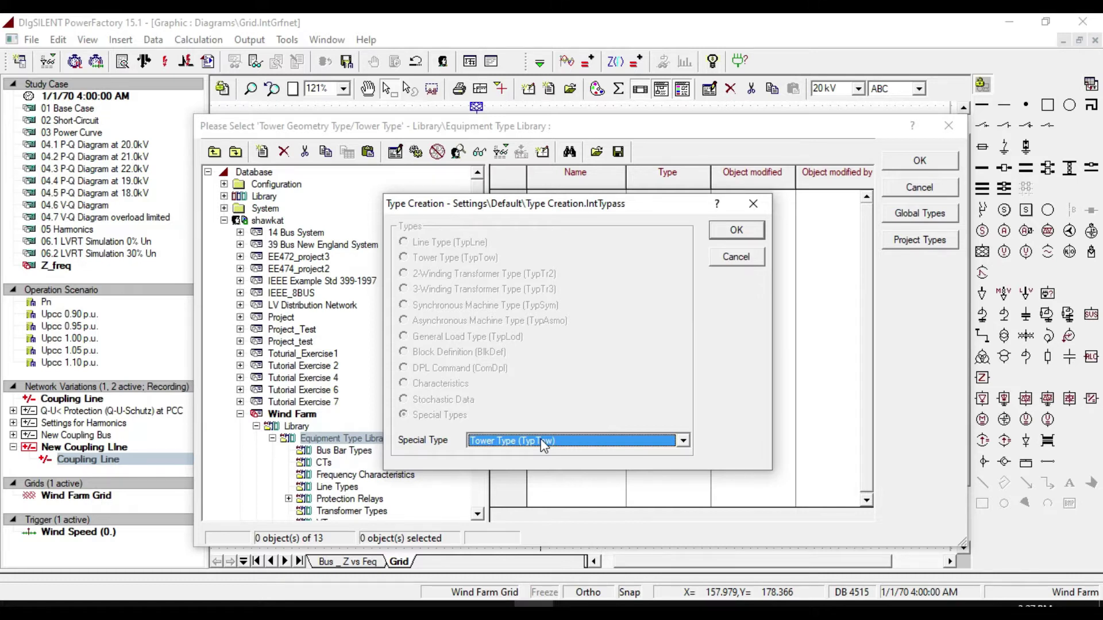
pyautogui.click(541, 442)
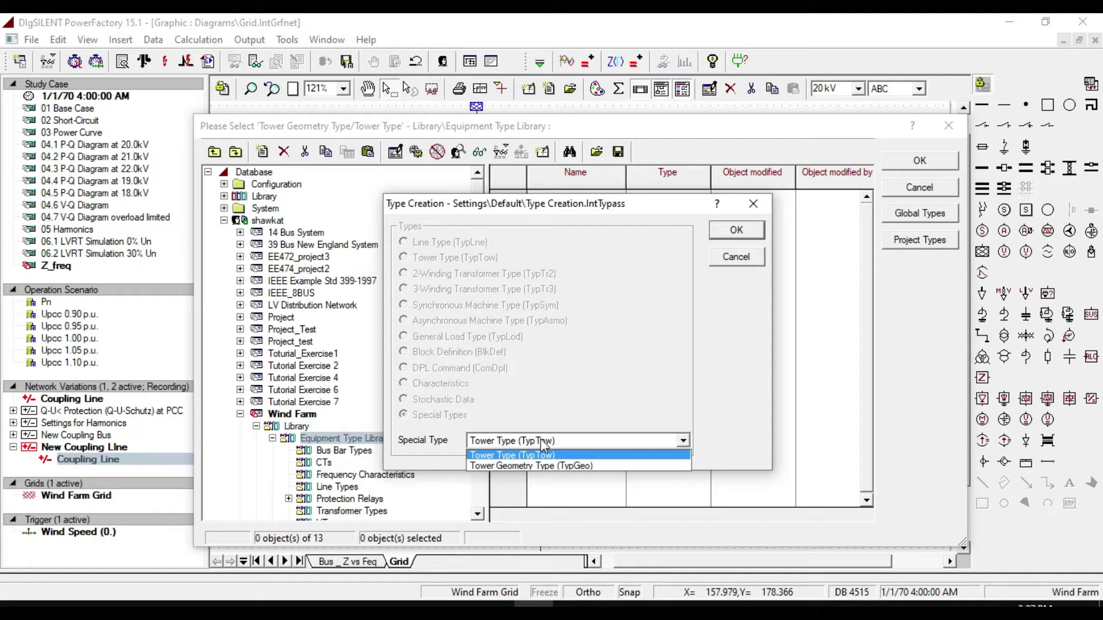
pyautogui.click(528, 466)
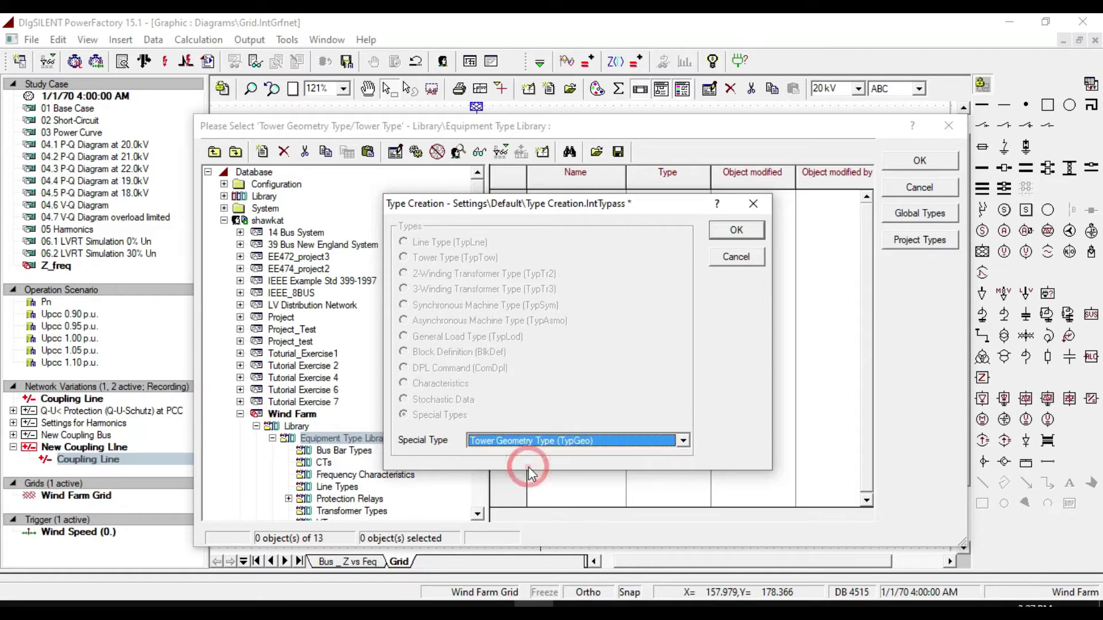
pyautogui.click(579, 442)
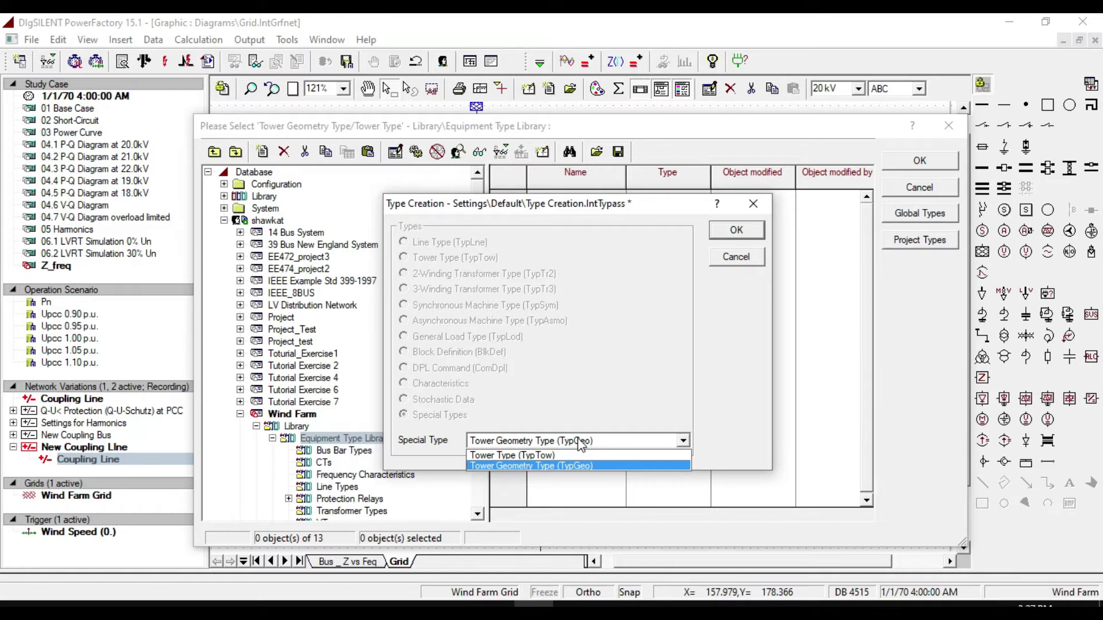
pyautogui.click(584, 466)
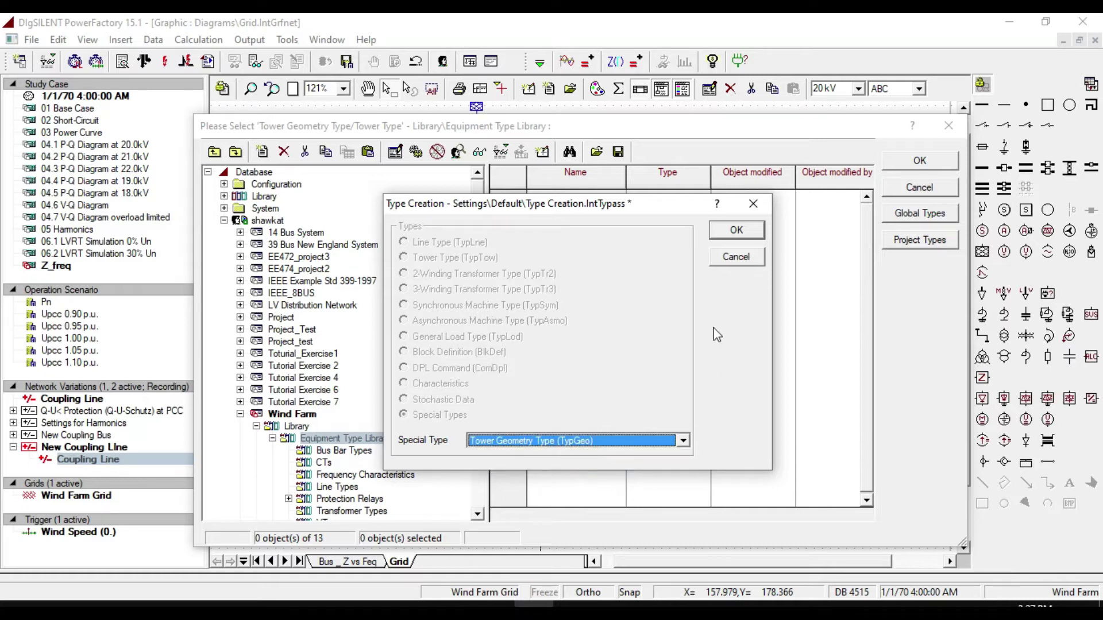
pyautogui.click(730, 229)
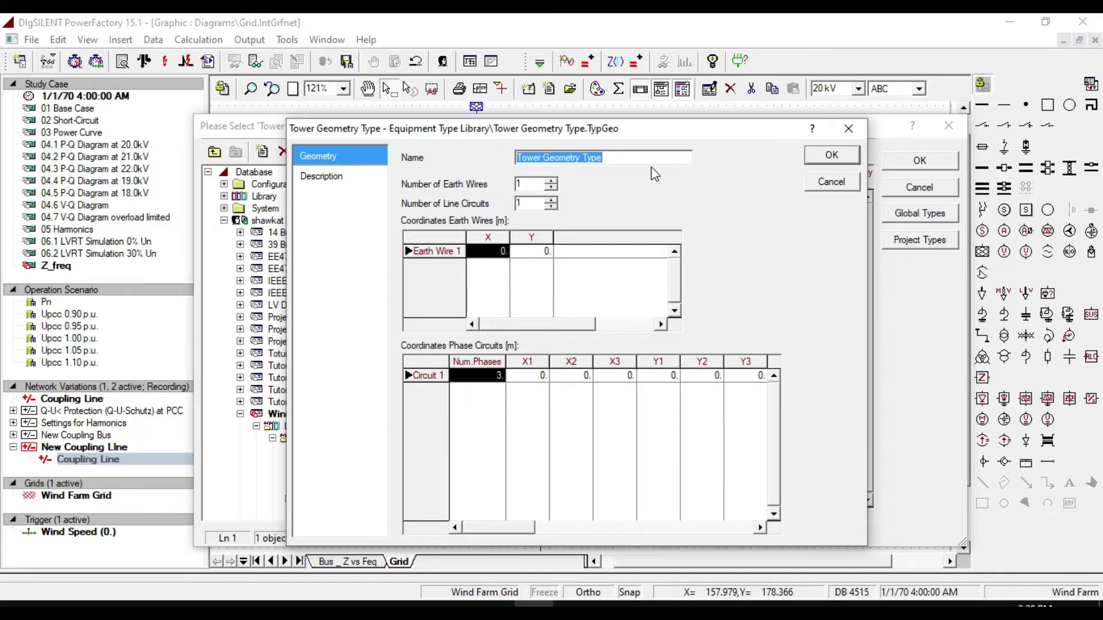
# - Name the tower geometry 'D_Circuit 20 Kv' with 0 earth wires and 2 line circuits
pyautogui.write('D_Circuit 20 Kv')
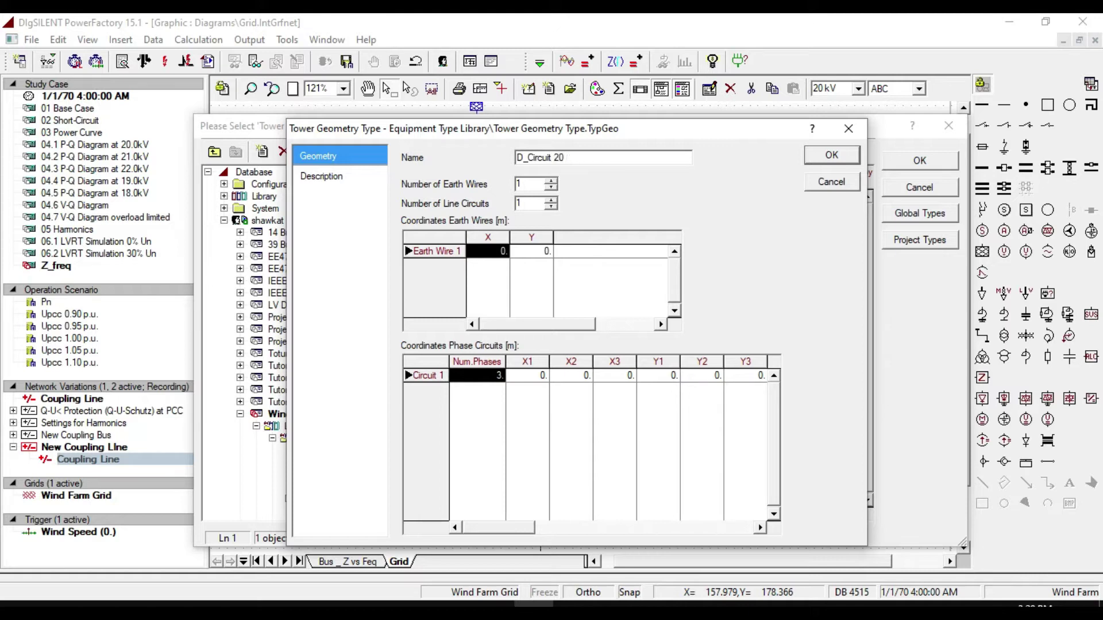
pyautogui.click(550, 188)
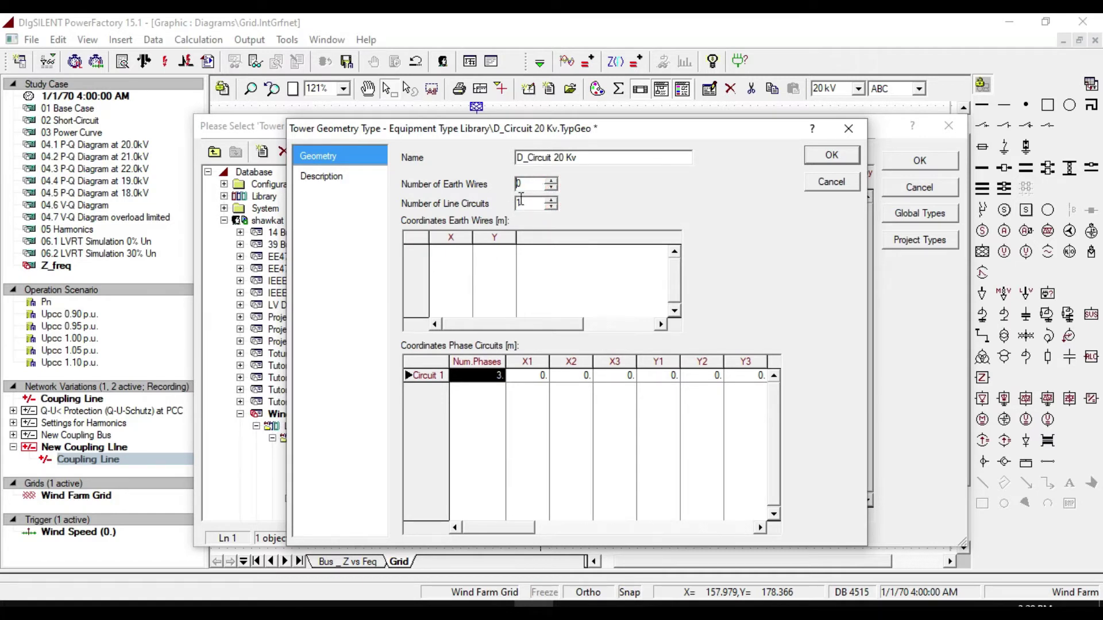
pyautogui.click(551, 200)
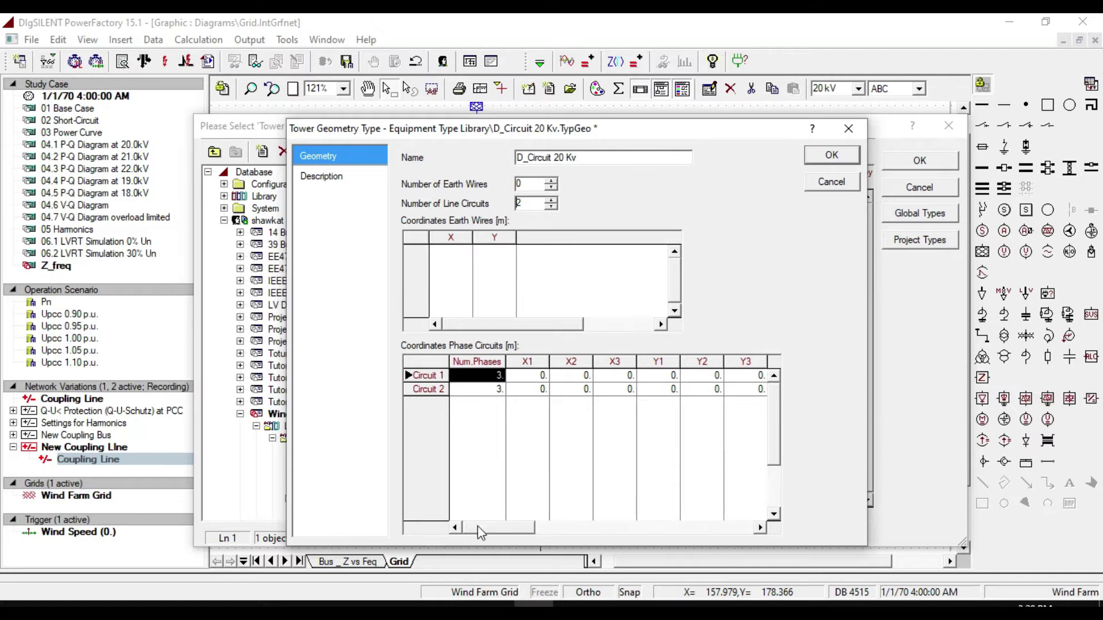
# - Copy the circuit coordinates from Excel cells C13:H14
pyautogui.hotkey('alt', 'Tab')
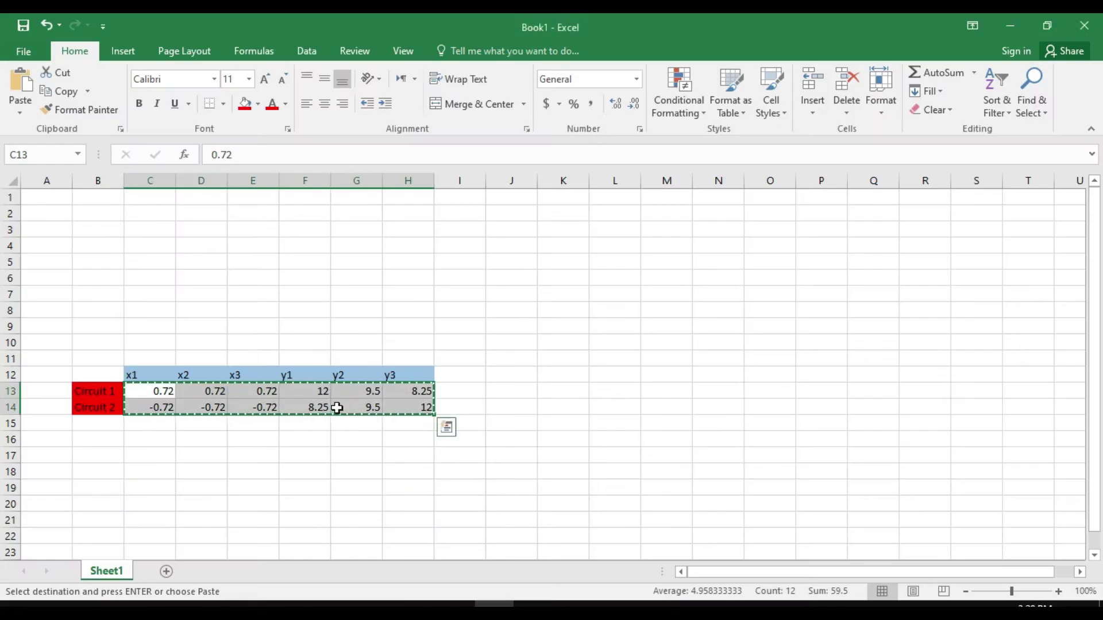
pyautogui.click(148, 392)
pyautogui.moveTo(147, 393); pyautogui.dragTo(418, 407)
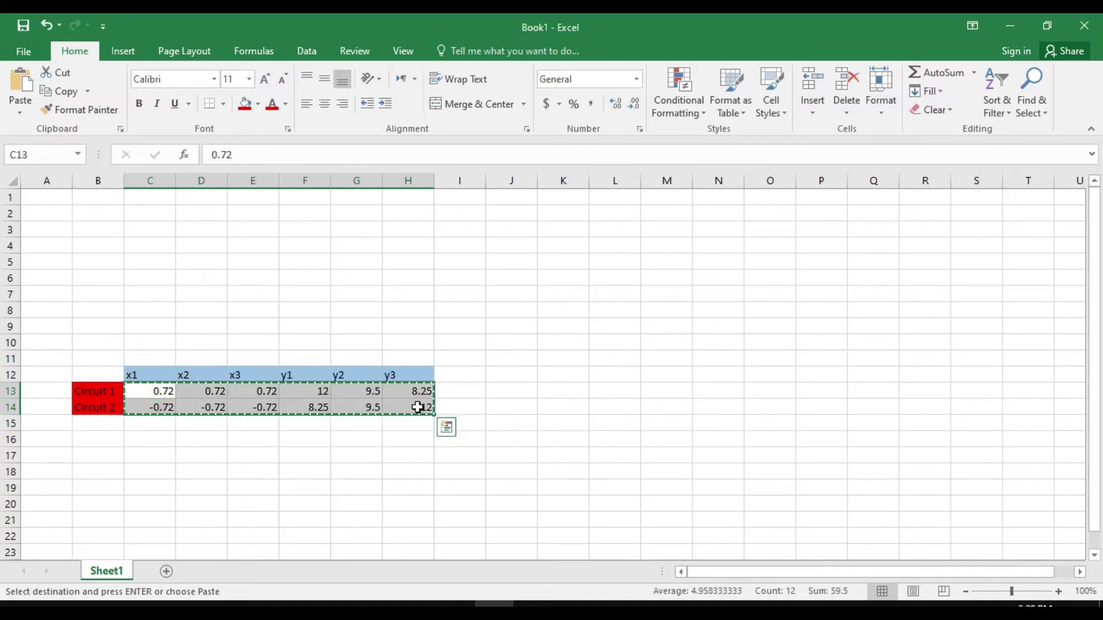
pyautogui.rightClick(357, 394)
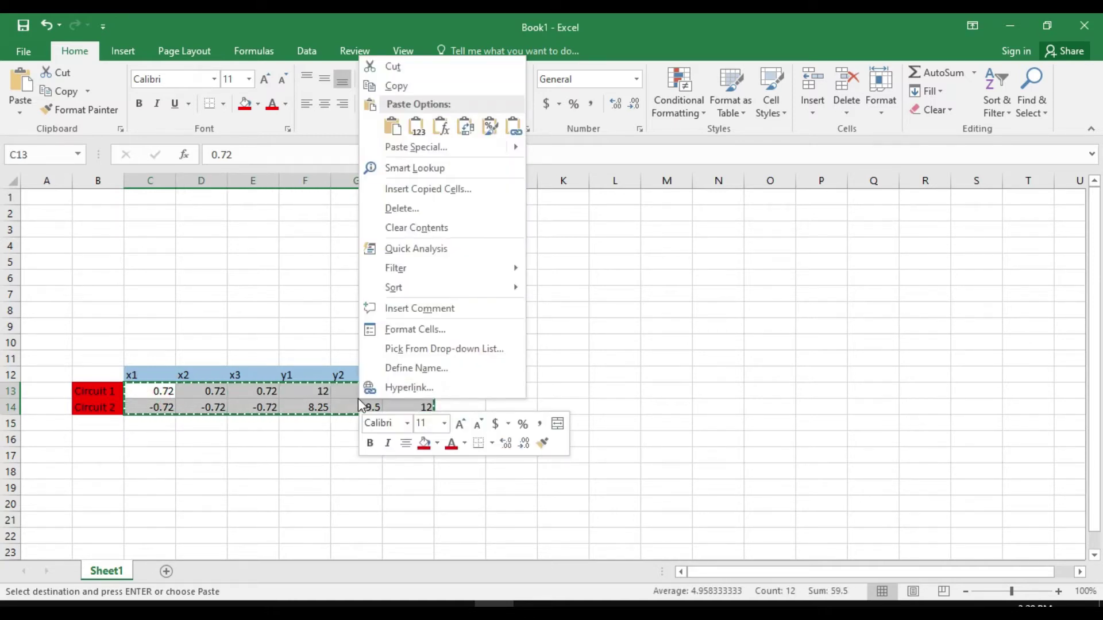
pyautogui.click(396, 86)
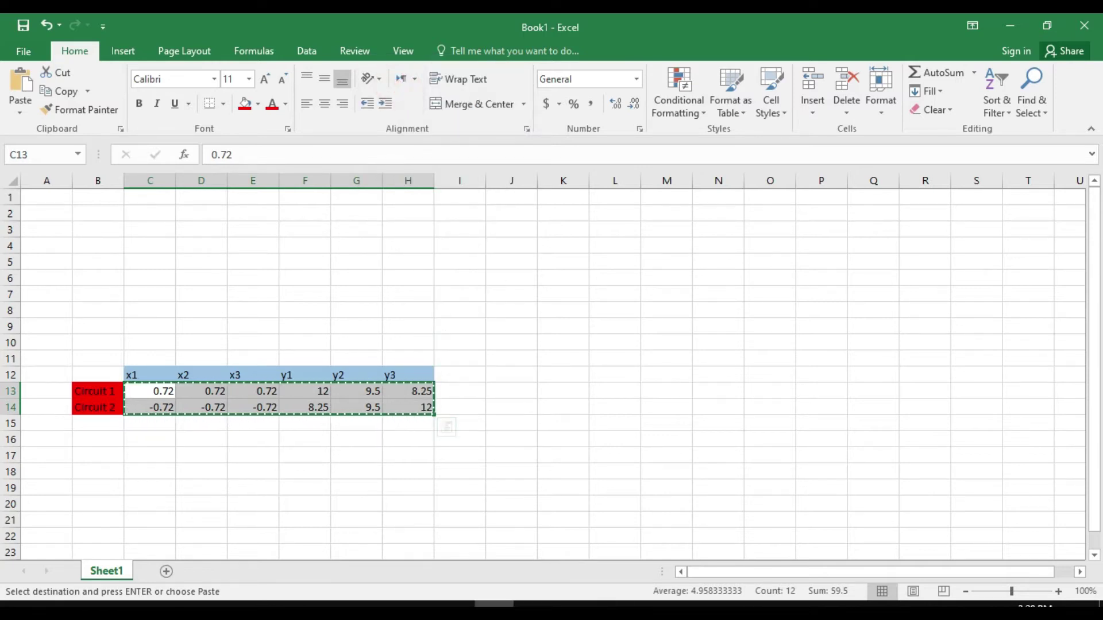
# - Paste the coordinates into X1–Y3 of both circuits and save D_Circuit 20 Kv
pyautogui.hotkey('alt', 'Tab')
pyautogui.moveTo(523, 380); pyautogui.dragTo(743, 391)
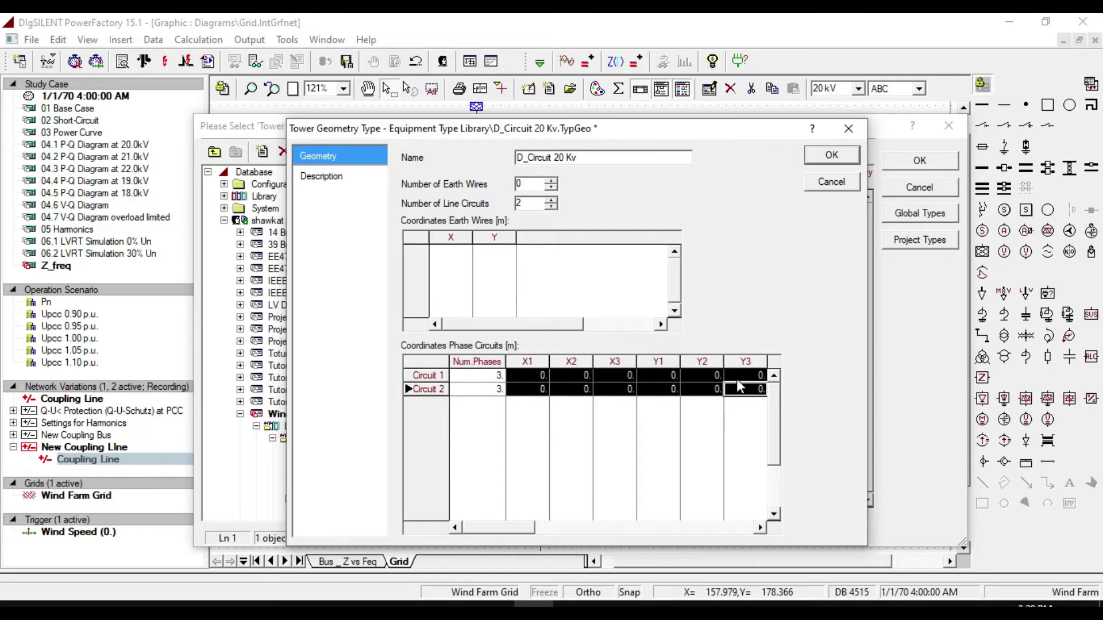
pyautogui.rightClick(738, 381)
pyautogui.click(782, 408)
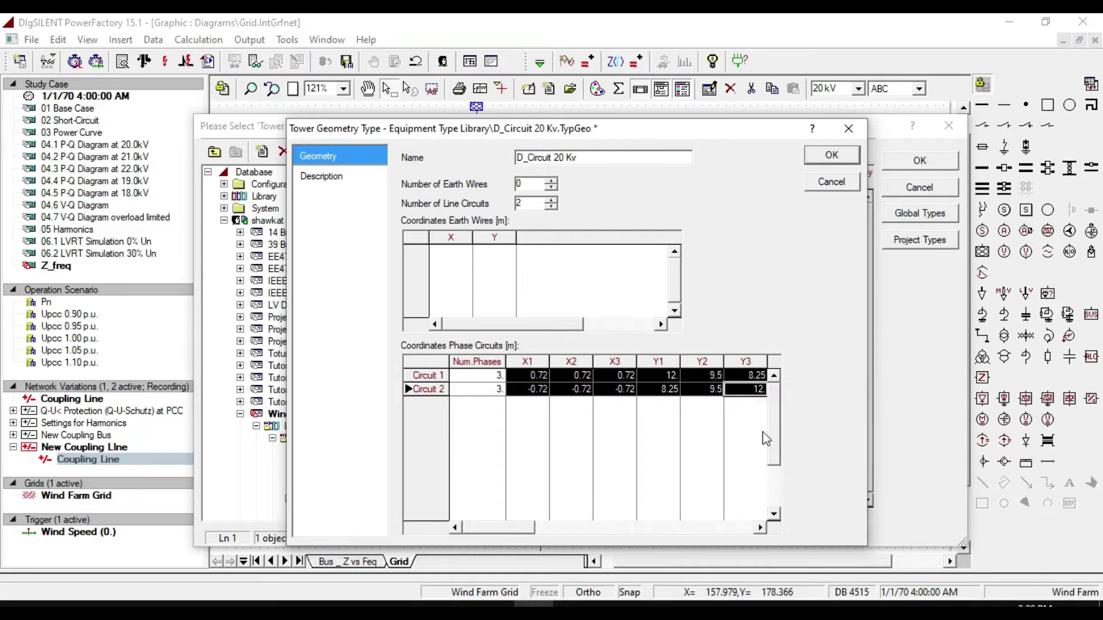
pyautogui.click(832, 156)
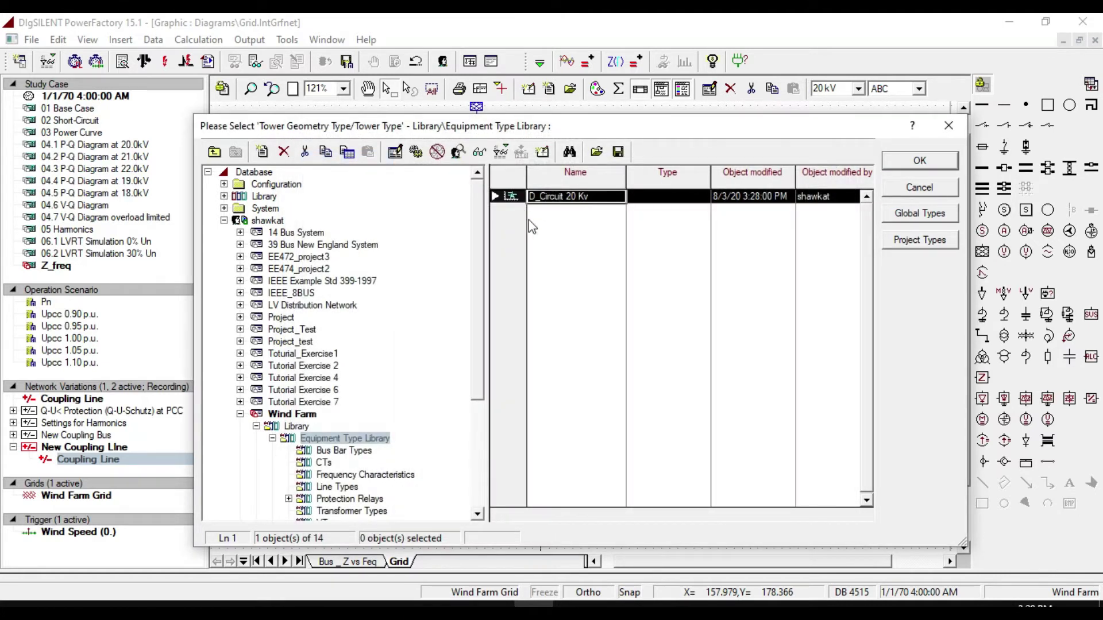
# - Use D_Circuit 20 Kv geometry with Cable 1.1 on G1/C1 and Cable 2.1 on G1/C2
pyautogui.doubleClick(514, 198)
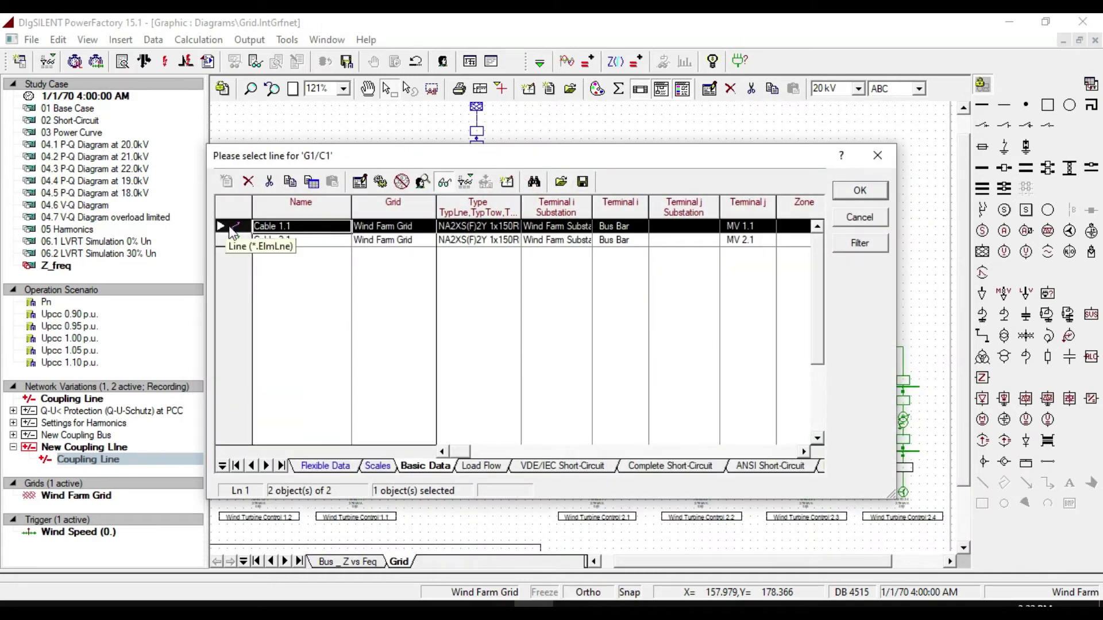
pyautogui.doubleClick(233, 229)
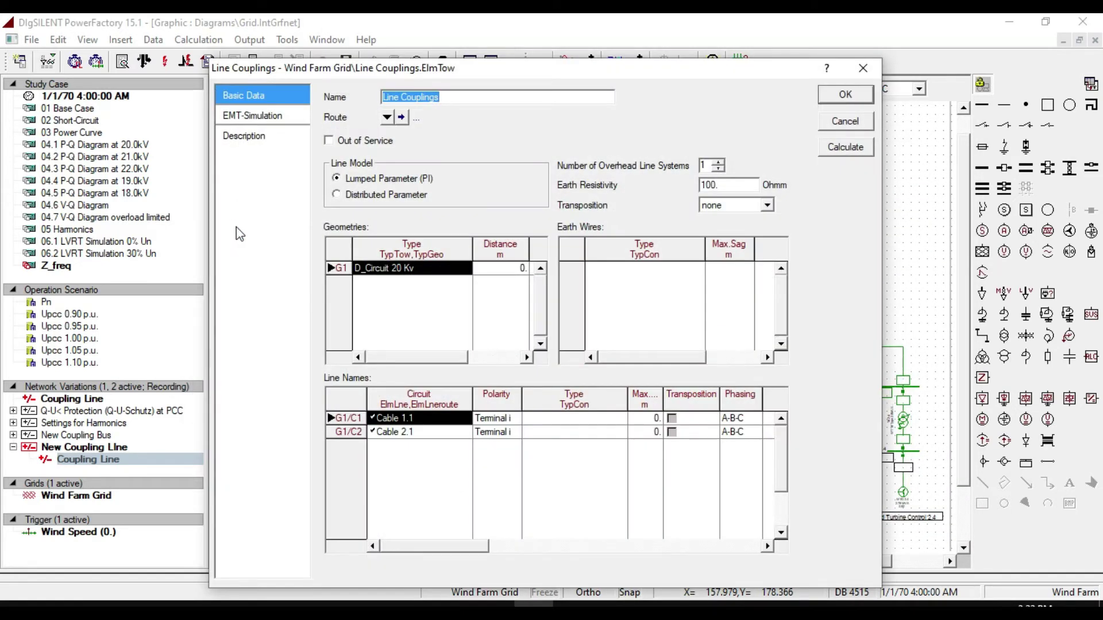
pyautogui.click(385, 435)
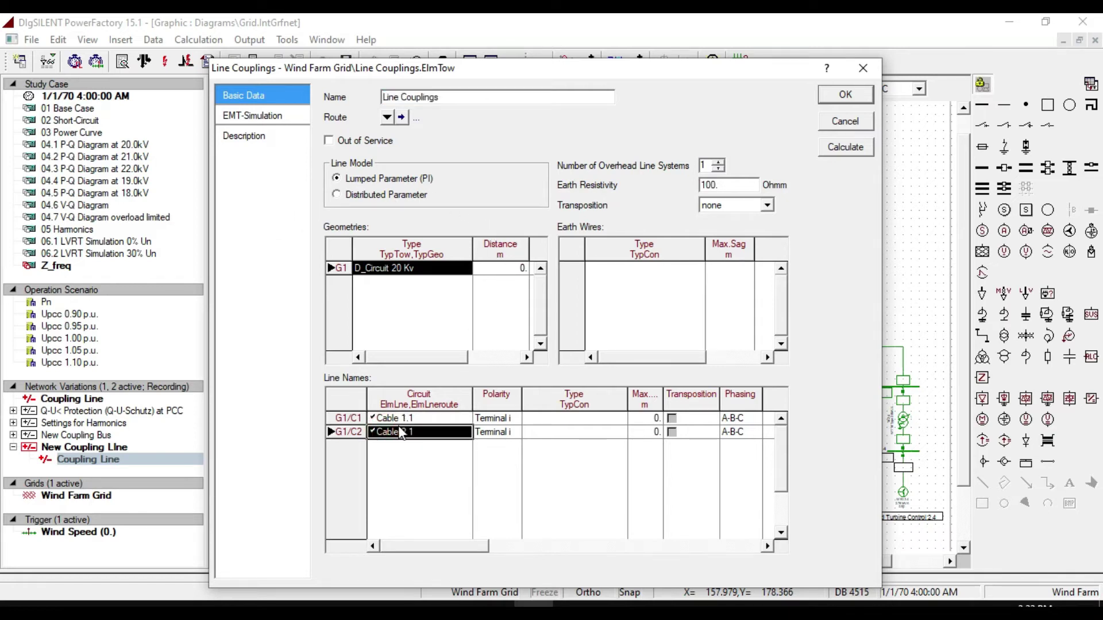
# - Create conductor type Wolf_ACSR: 24 kV, 0.573 kA, 0.183 Ohm/km, GMR 7.46 mm, diameter 18.13 mm
pyautogui.doubleClick(563, 417)
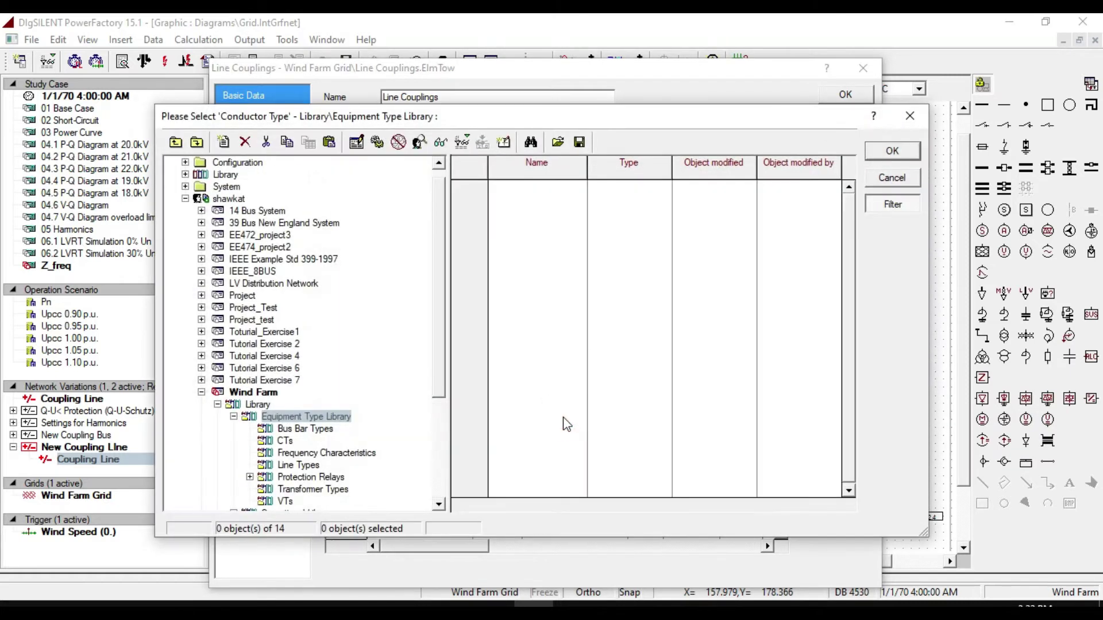
pyautogui.click(224, 142)
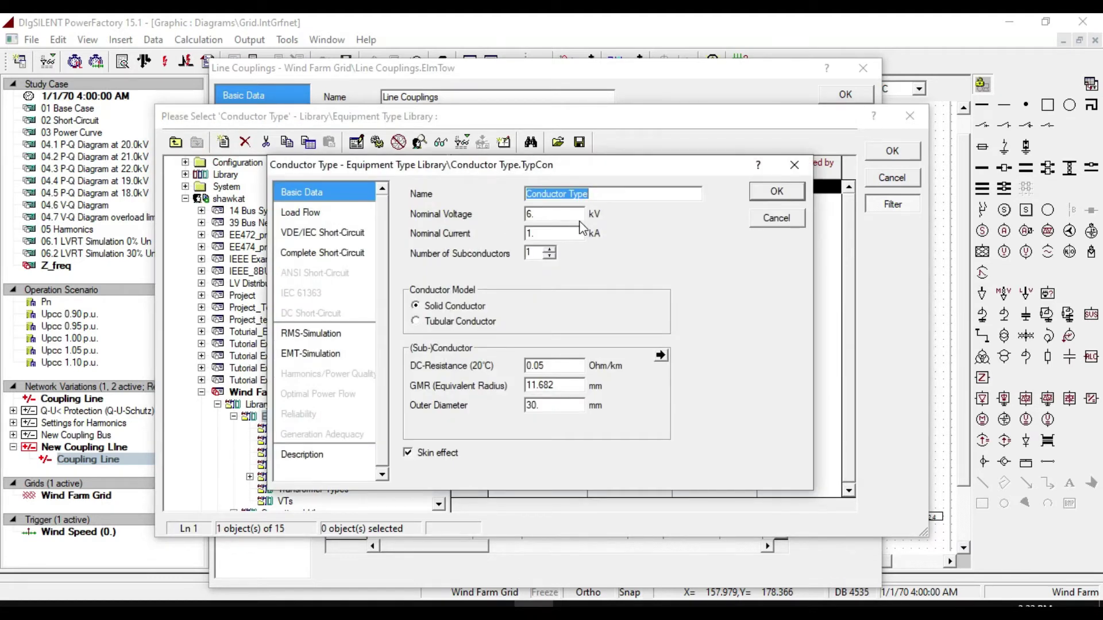
pyautogui.write('Wolf_ACSR')
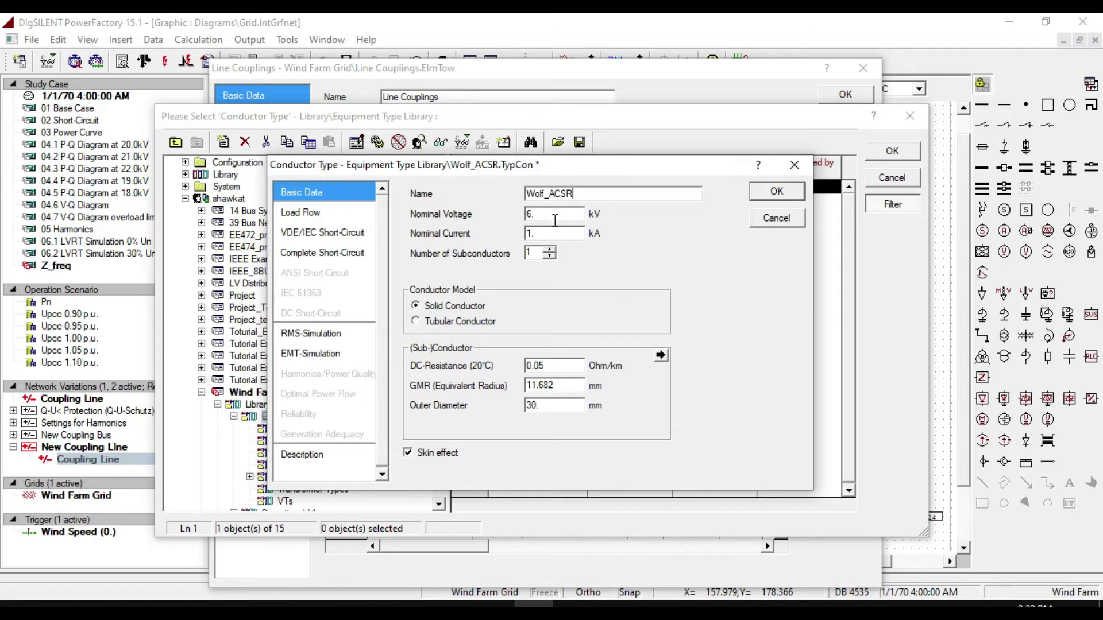
pyautogui.click(547, 215)
pyautogui.click(535, 233)
pyautogui.write('0')
pyautogui.click(545, 363)
pyautogui.write('0.1')
pyautogui.click(569, 383)
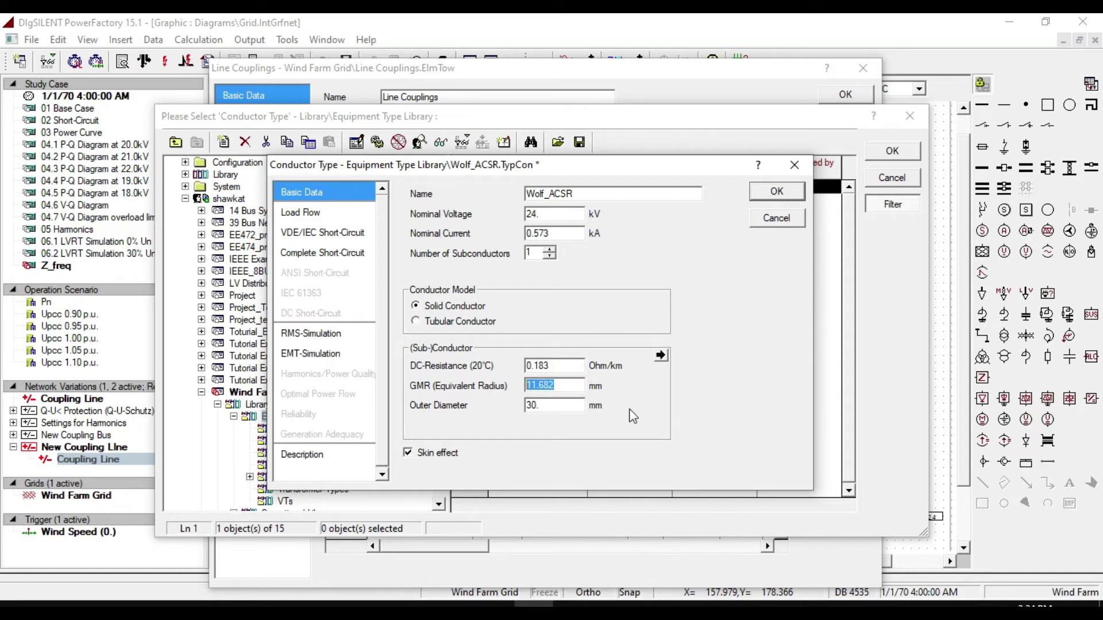
pyautogui.write('7.46')
pyautogui.click(563, 411)
pyautogui.write('18.13')
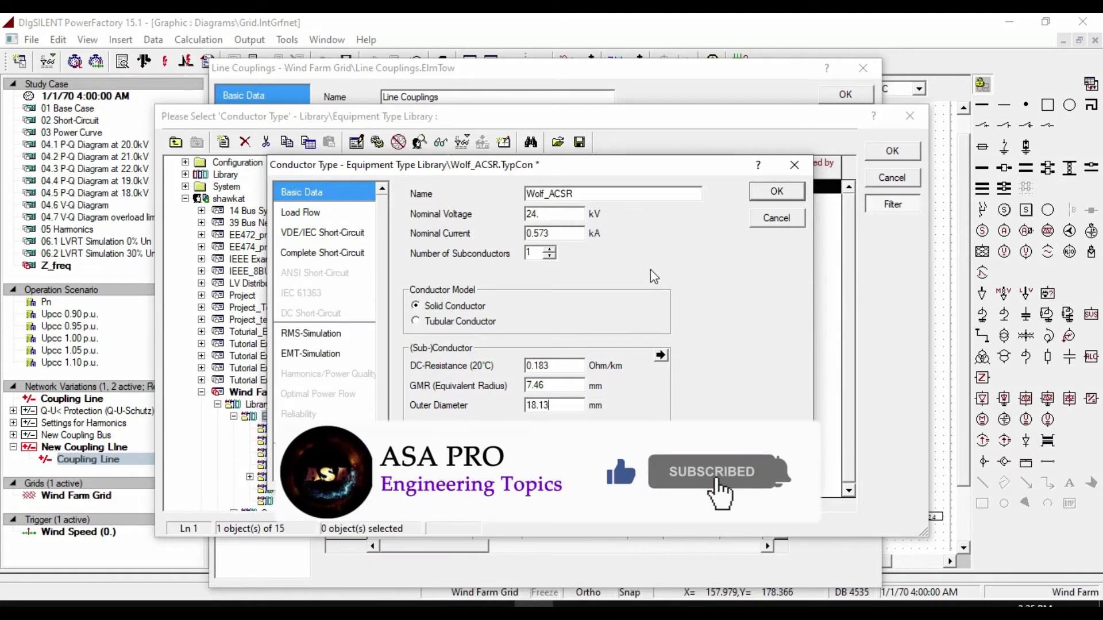
# - Edit the 80°C load flow DC resistance and save the Wolf_ACSR conductor type
pyautogui.click(304, 212)
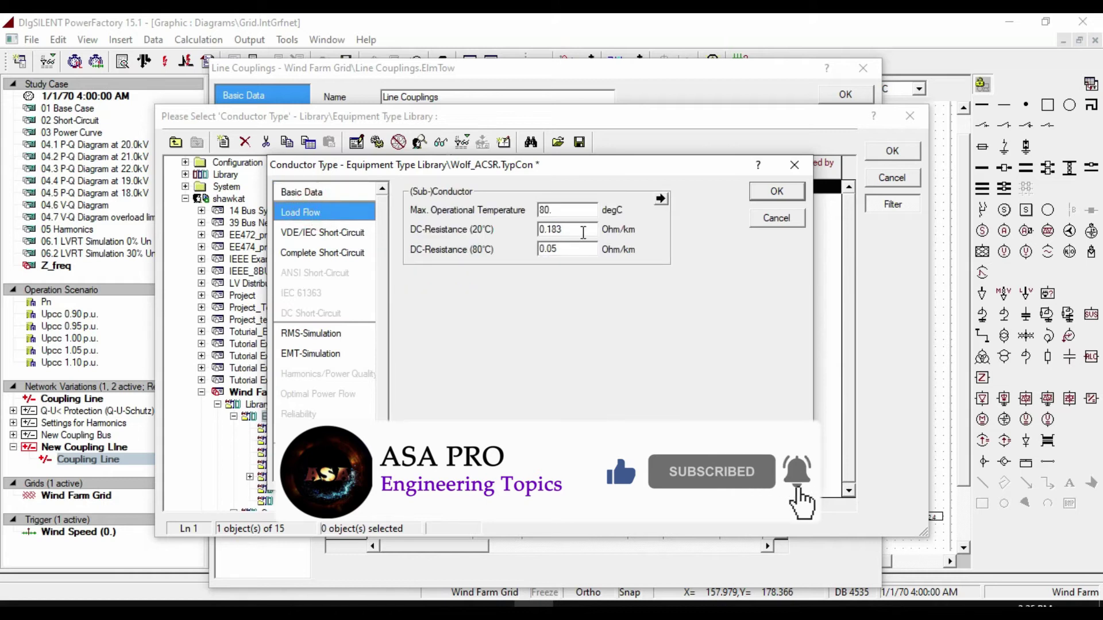
pyautogui.doubleClick(566, 249)
pyautogui.write('0.')
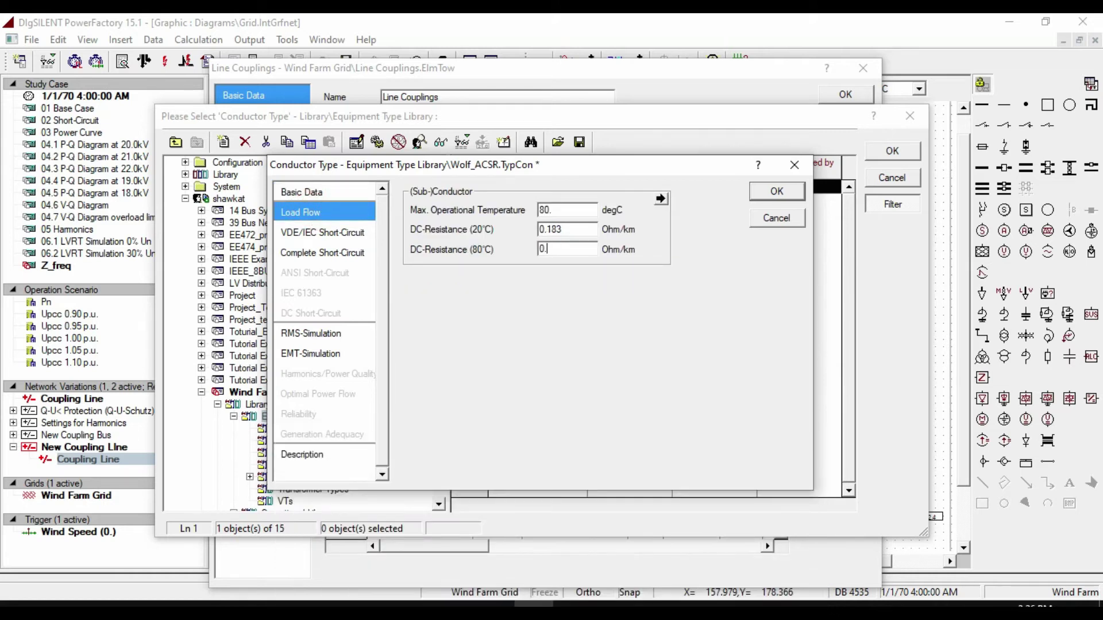
pyautogui.click(303, 193)
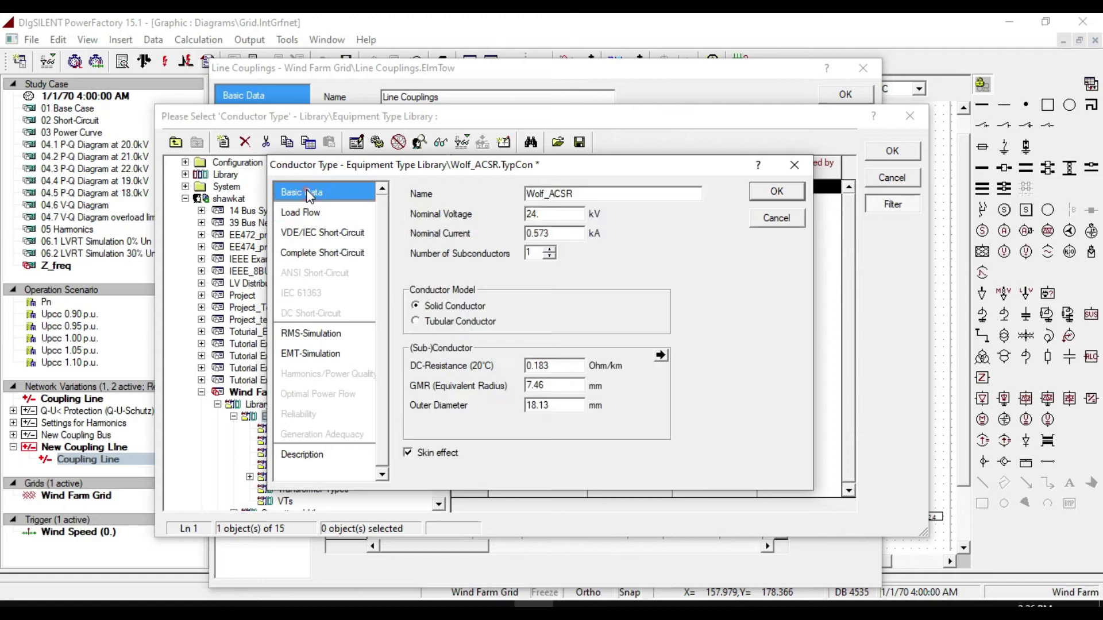
pyautogui.click(780, 189)
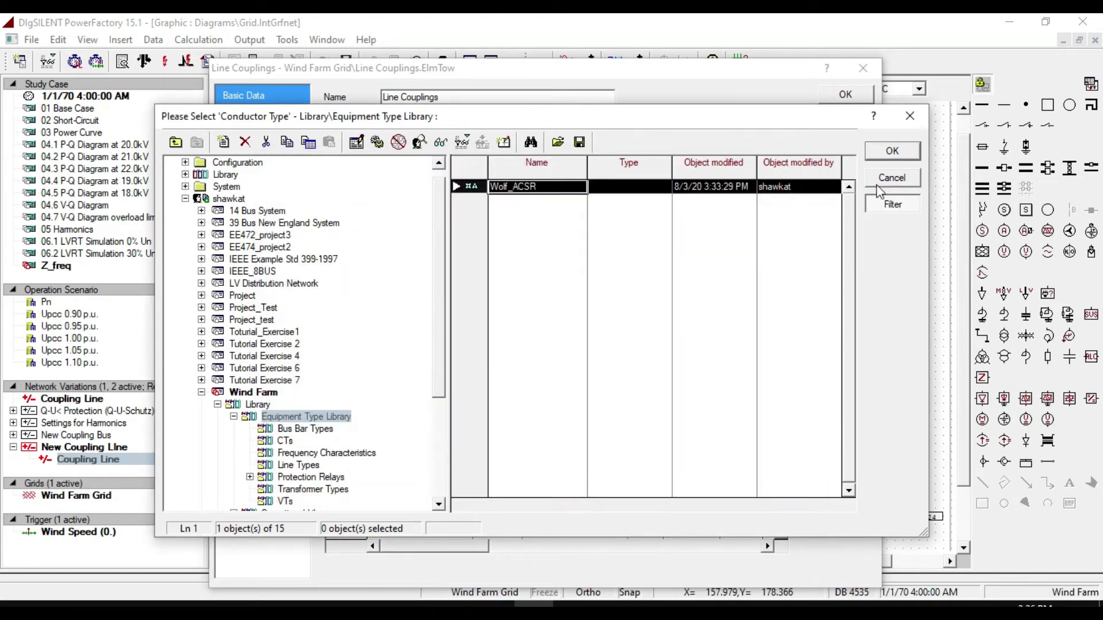
# - Set Wolf_ACSR as conductor for circuits G1/C1 and G1/C2, then close Line Couplings
pyautogui.click(892, 152)
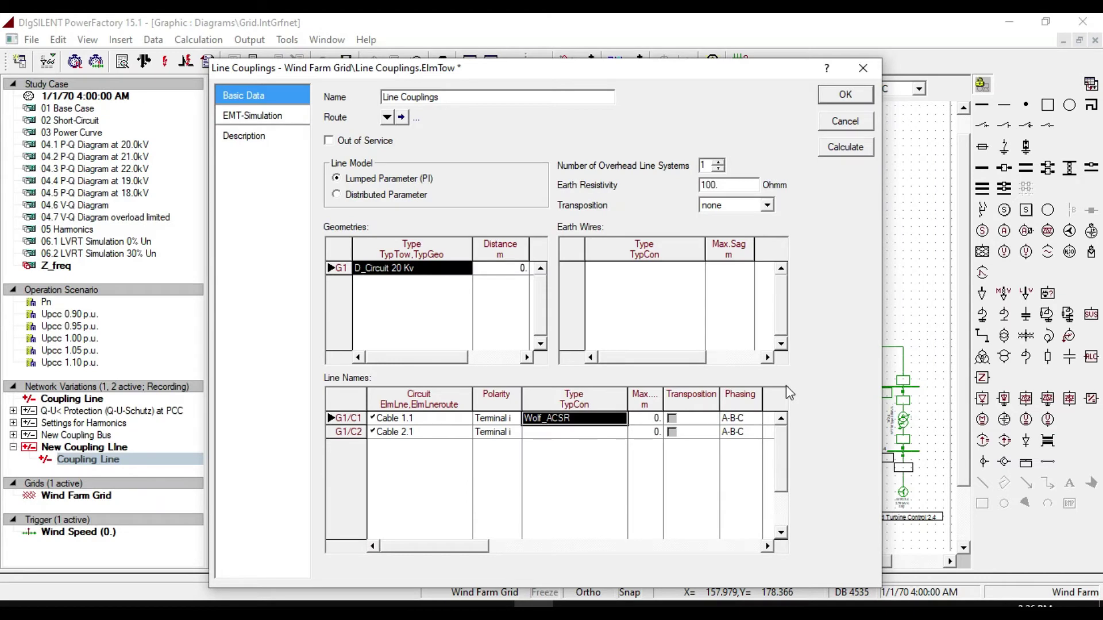
pyautogui.doubleClick(575, 432)
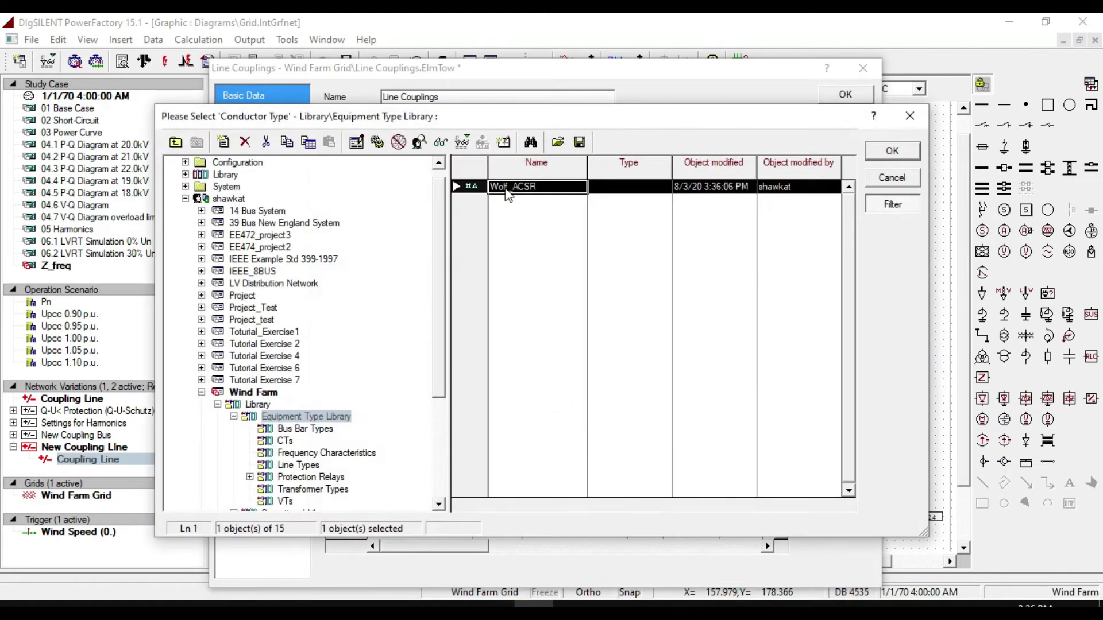
pyautogui.click(505, 187)
pyautogui.click(893, 151)
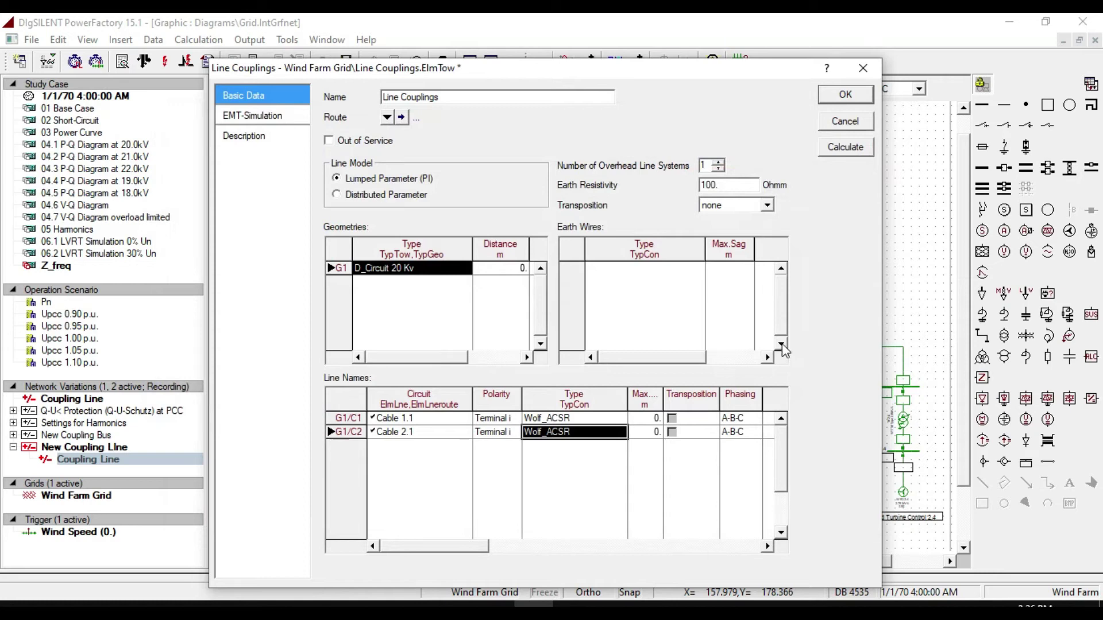
pyautogui.click(845, 93)
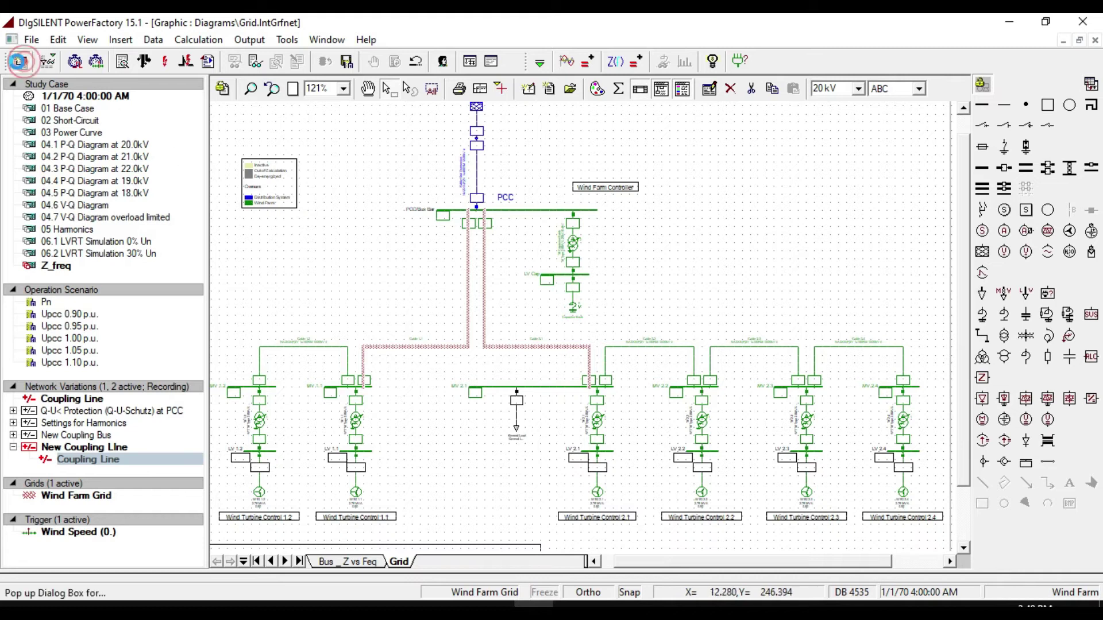
pyautogui.click(20, 61)
pyautogui.click(38, 308)
pyautogui.click(55, 332)
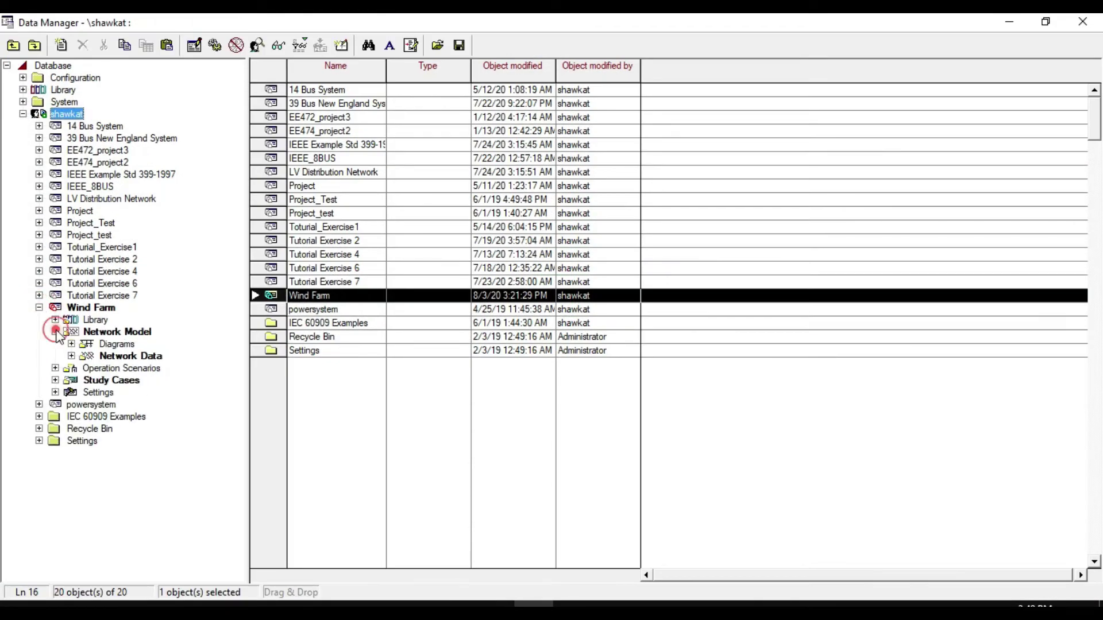
pyautogui.click(72, 356)
pyautogui.click(118, 371)
pyautogui.scroll(-6, 345, 402)
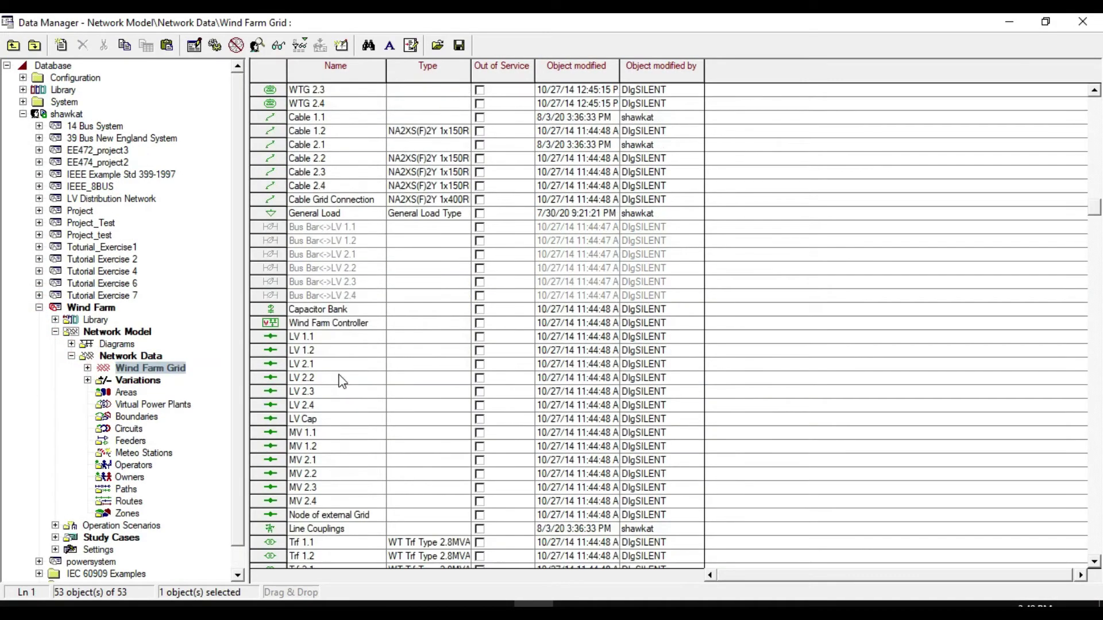
pyautogui.click(308, 474)
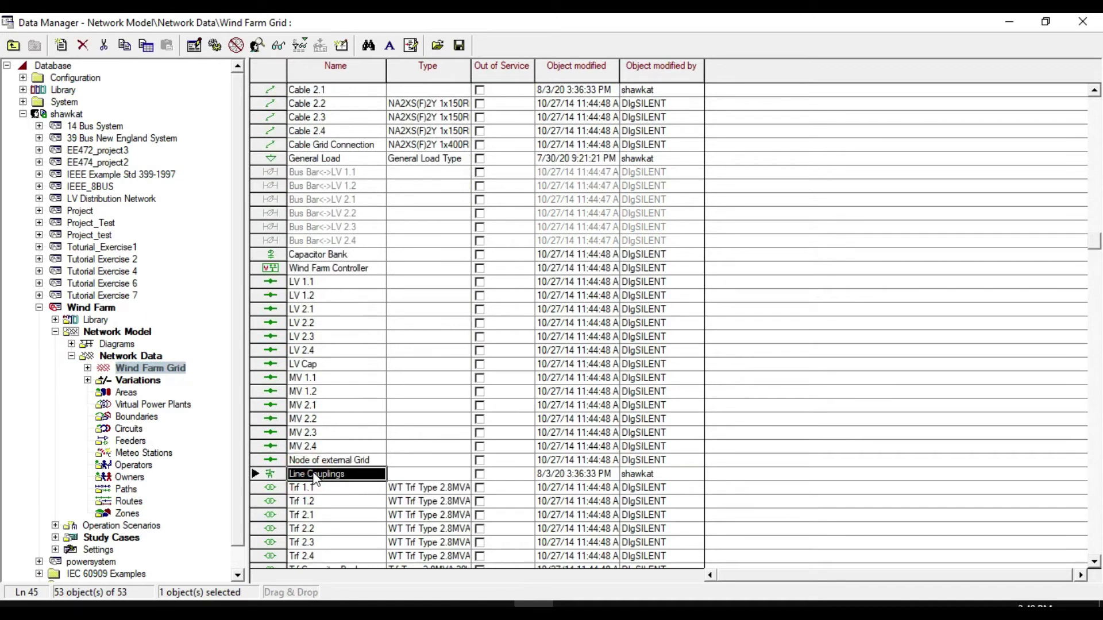
pyautogui.click(1083, 21)
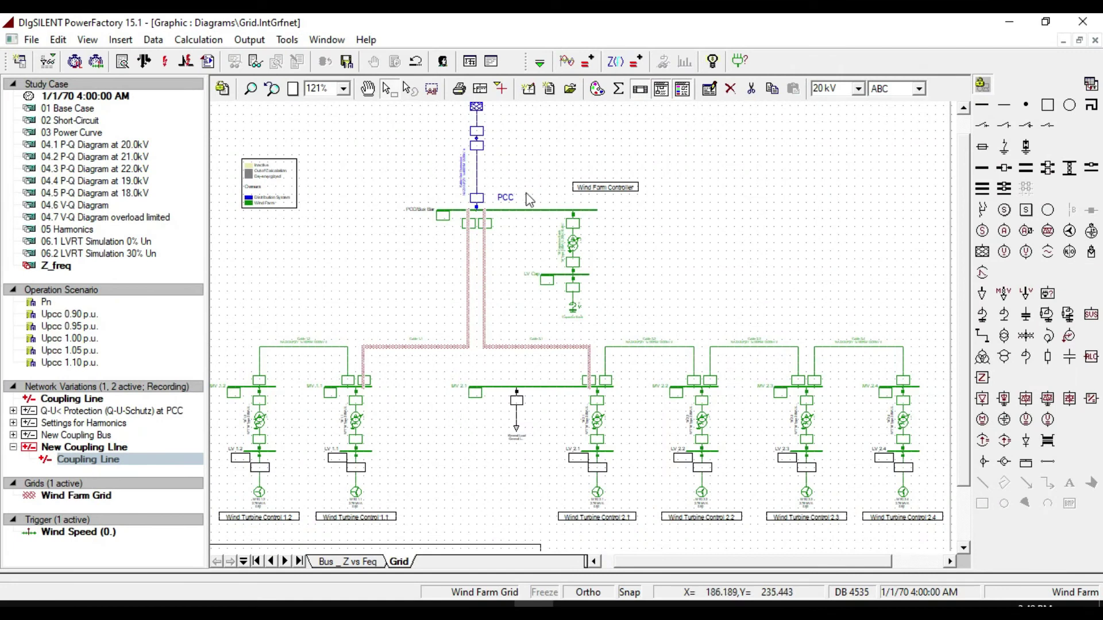
# - Select the PCC busbar and execute the Z(f) frequency sweep with its current settings
pyautogui.click(524, 210)
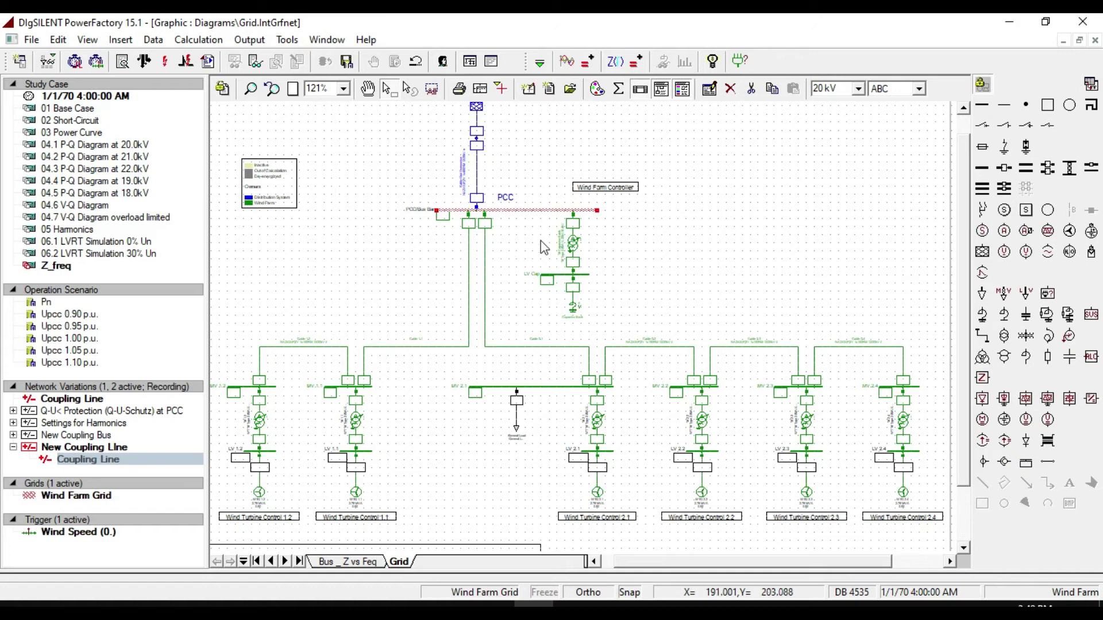
pyautogui.click(616, 63)
pyautogui.click(815, 189)
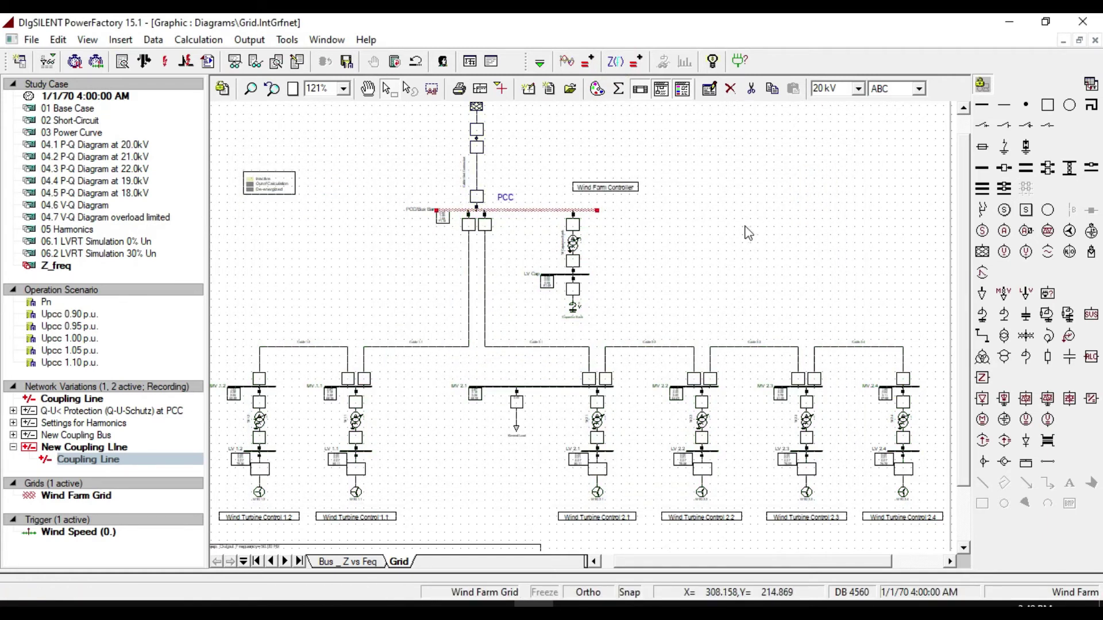
# - Create the instrument panel page Bus _ Z vs Feq(1) and append one bar diagram plot
pyautogui.click(551, 90)
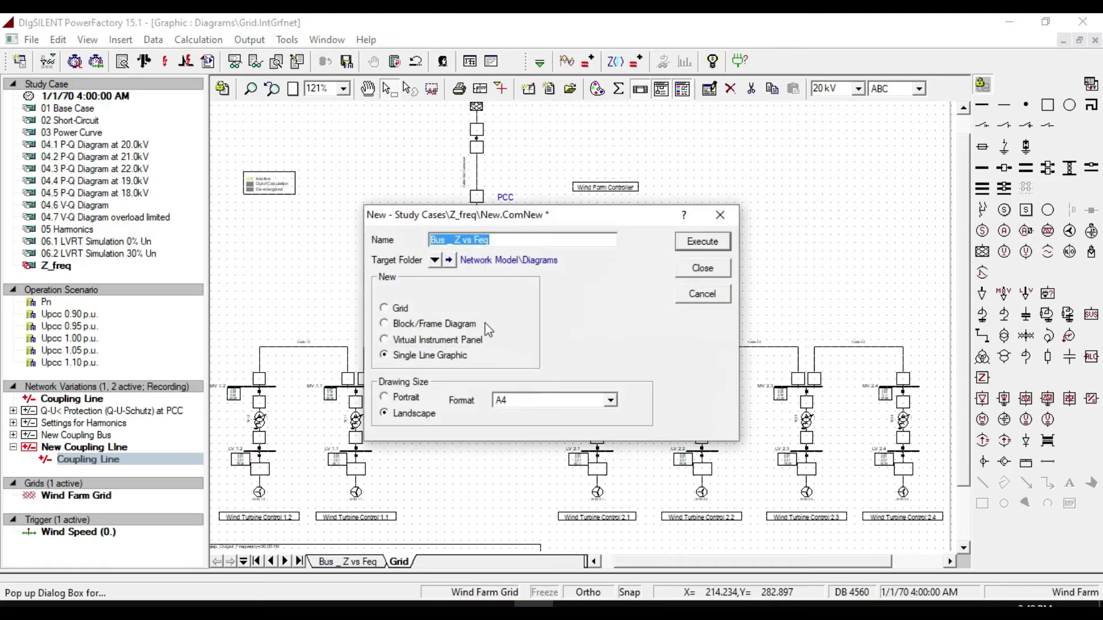
pyautogui.click(445, 340)
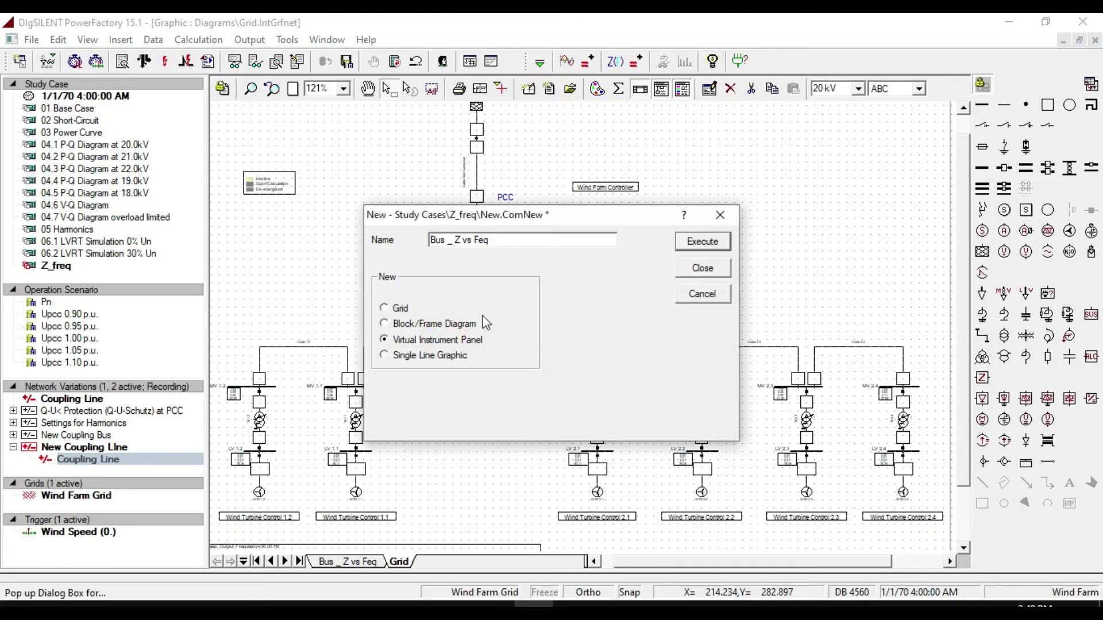
pyautogui.click(697, 241)
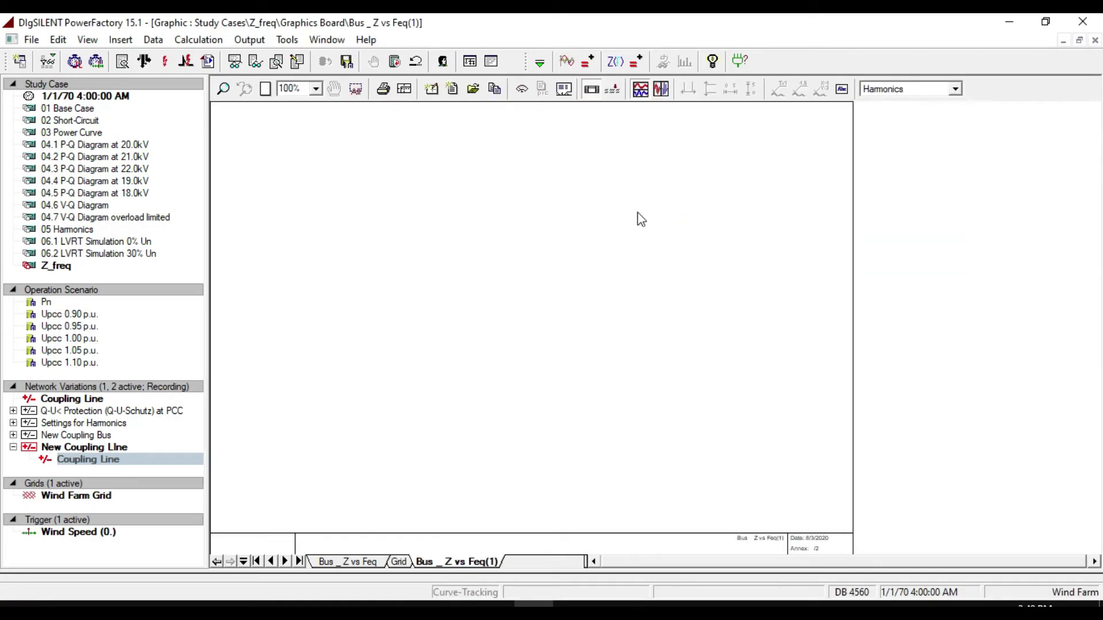
pyautogui.click(522, 90)
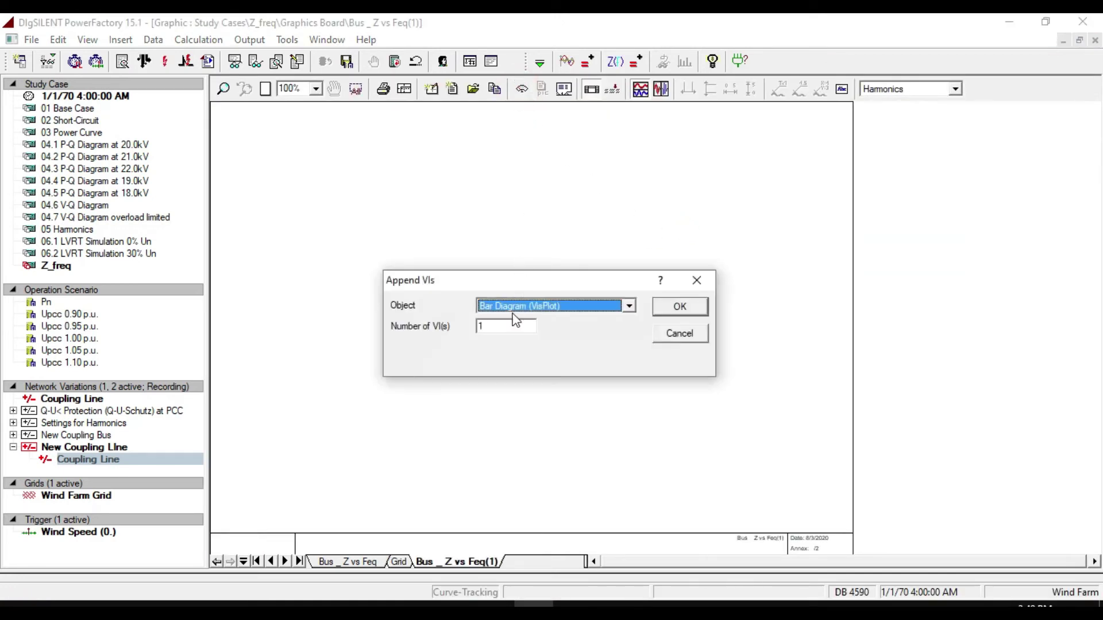
pyautogui.click(679, 310)
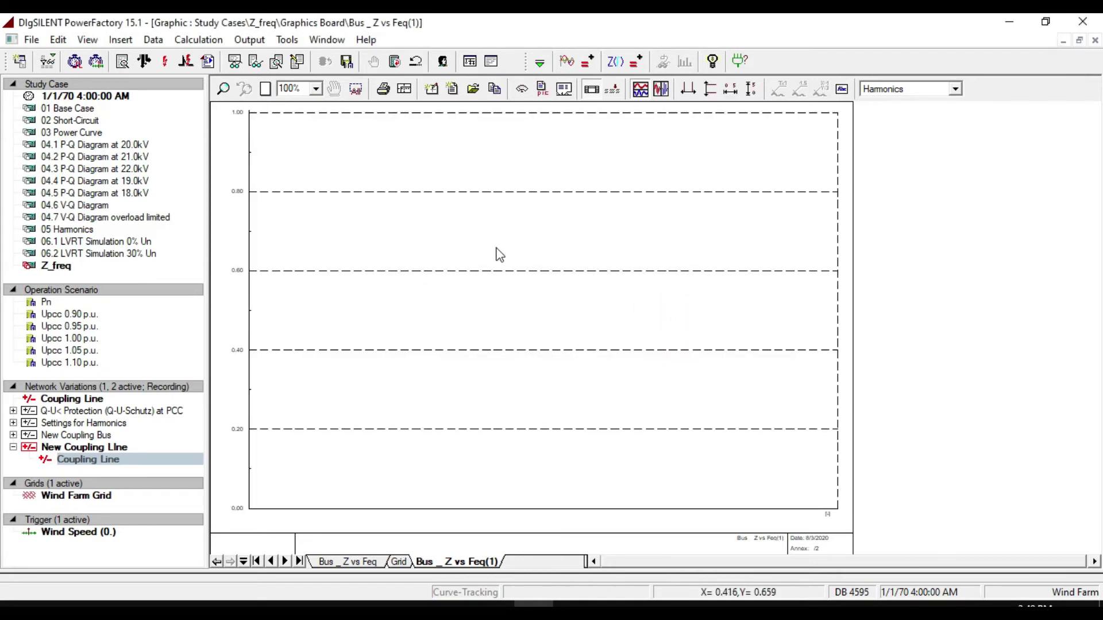
# - Set the plot's curve to Bus Bar with the impedance magnitude variable m:Z
pyautogui.doubleClick(496, 249)
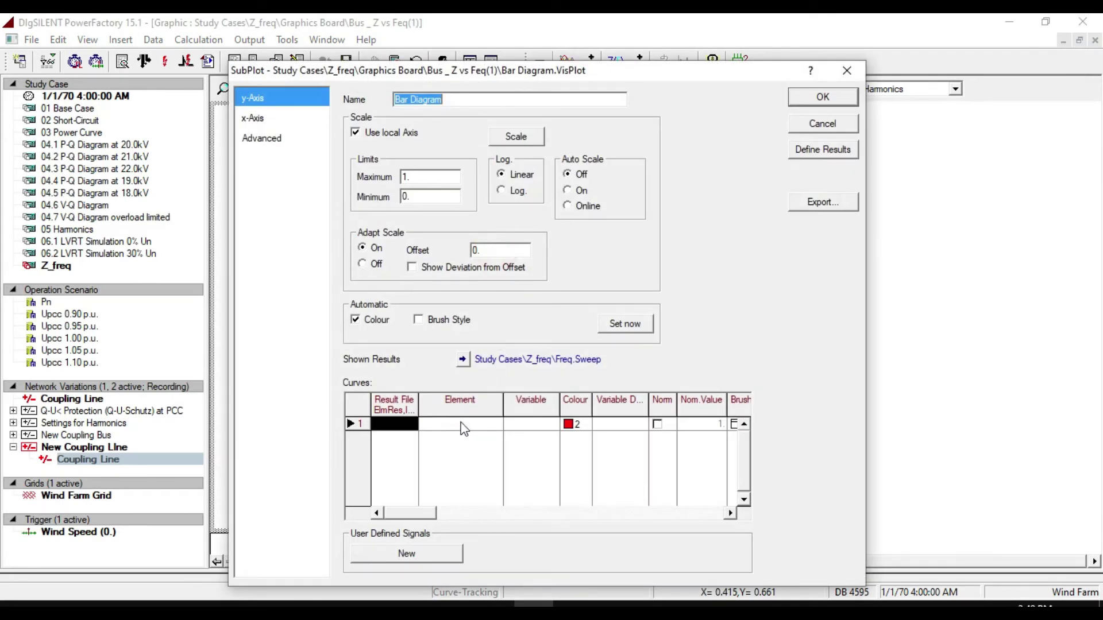
pyautogui.doubleClick(460, 424)
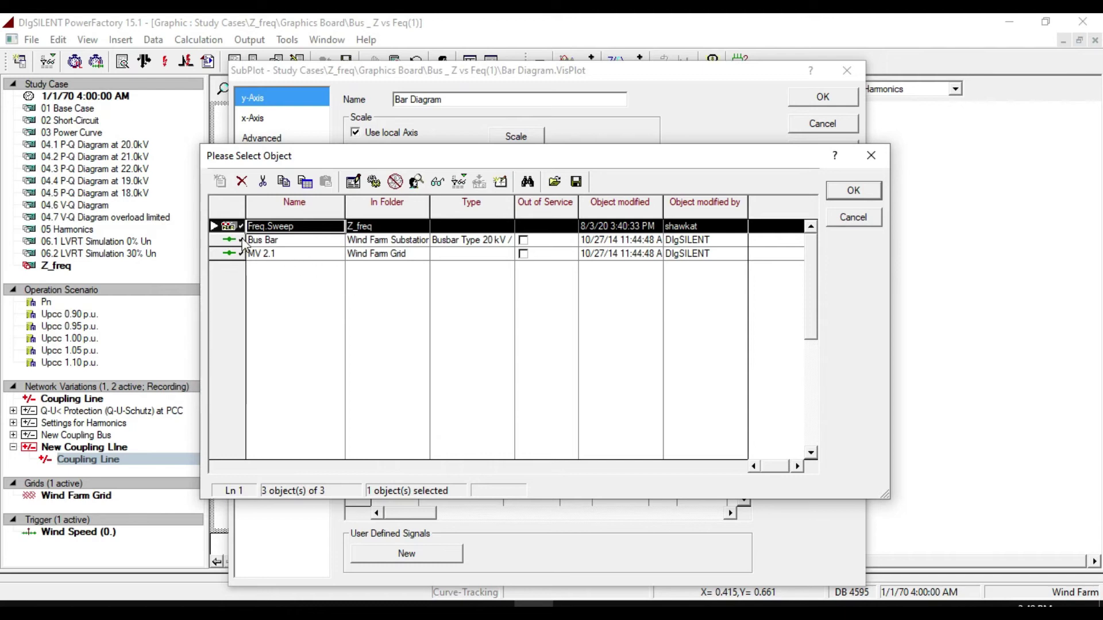
pyautogui.click(240, 240)
pyautogui.click(855, 193)
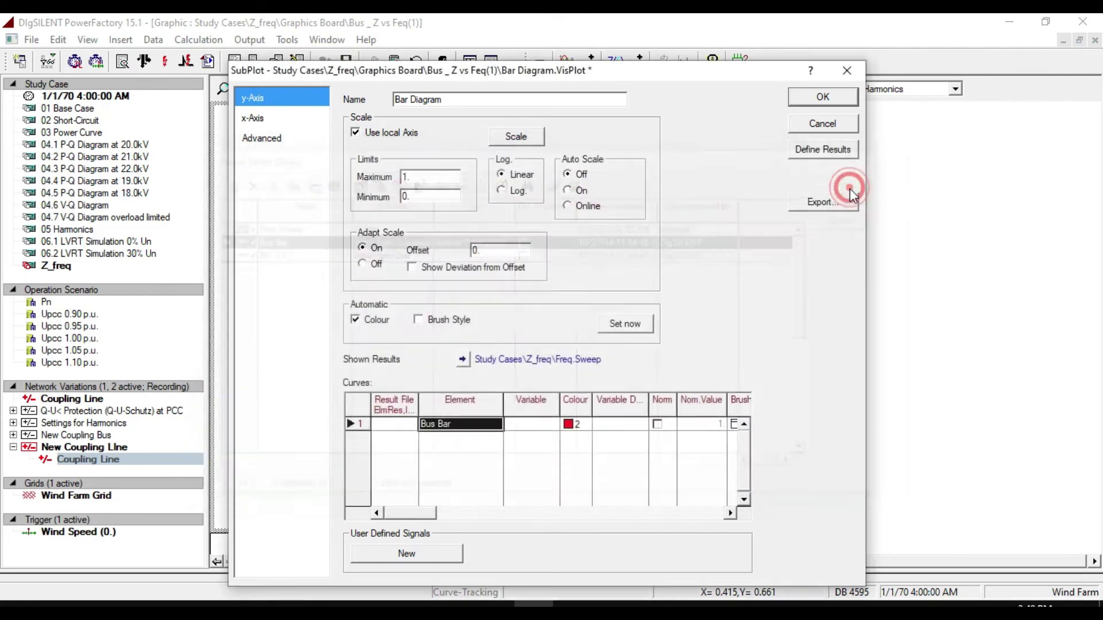
pyautogui.doubleClick(535, 426)
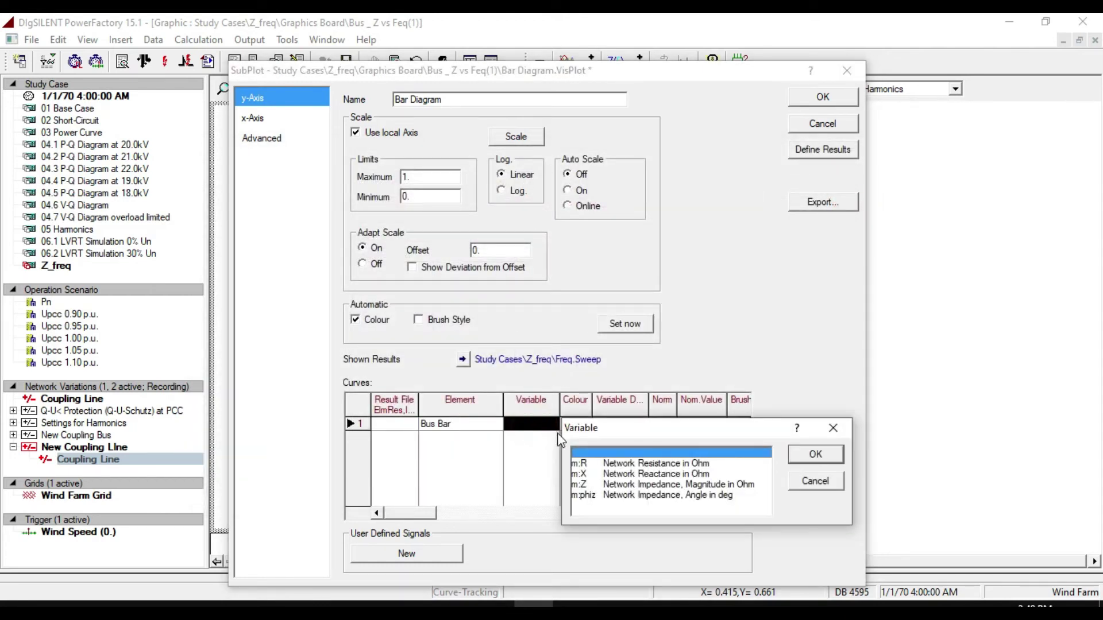
pyautogui.click(576, 484)
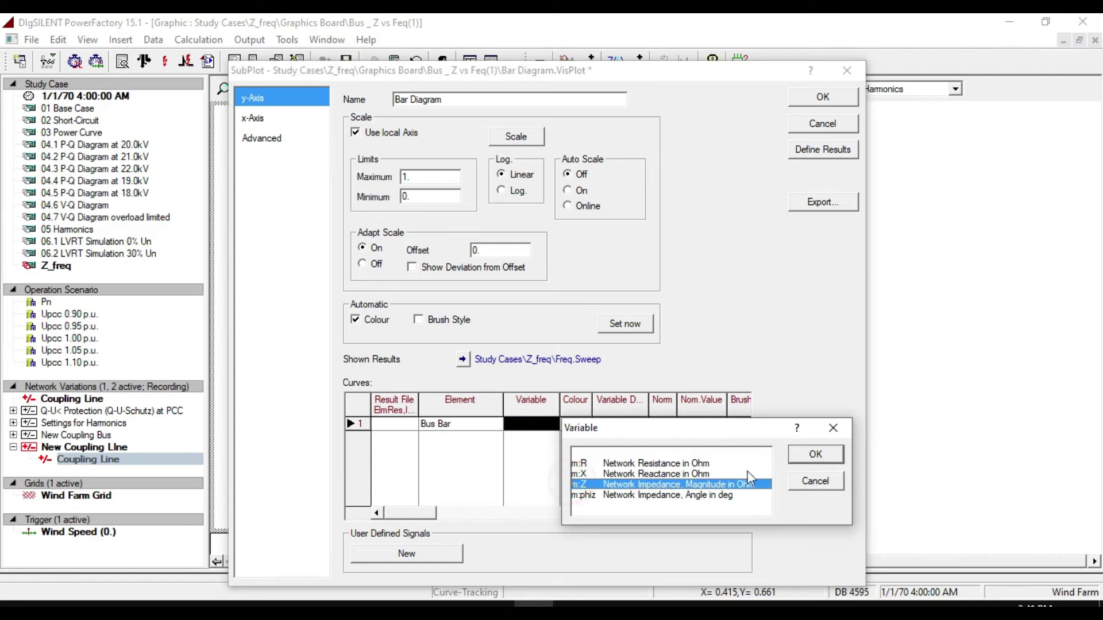
pyautogui.click(816, 454)
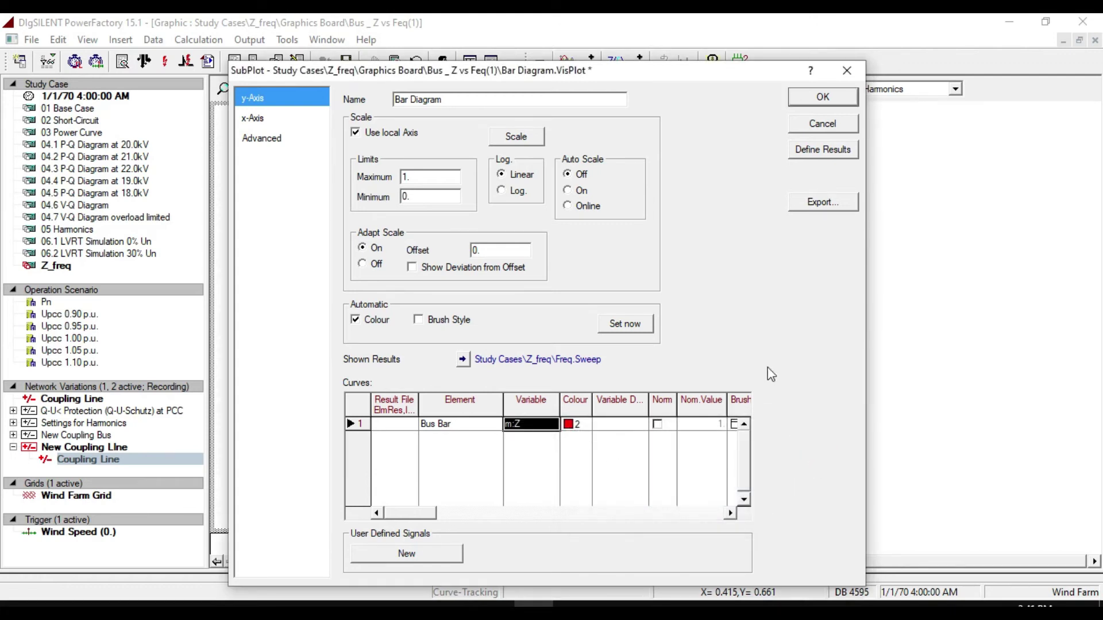
# - Make the plot use the page x-axis with Frequency [Hz] as its variable
pyautogui.click(268, 121)
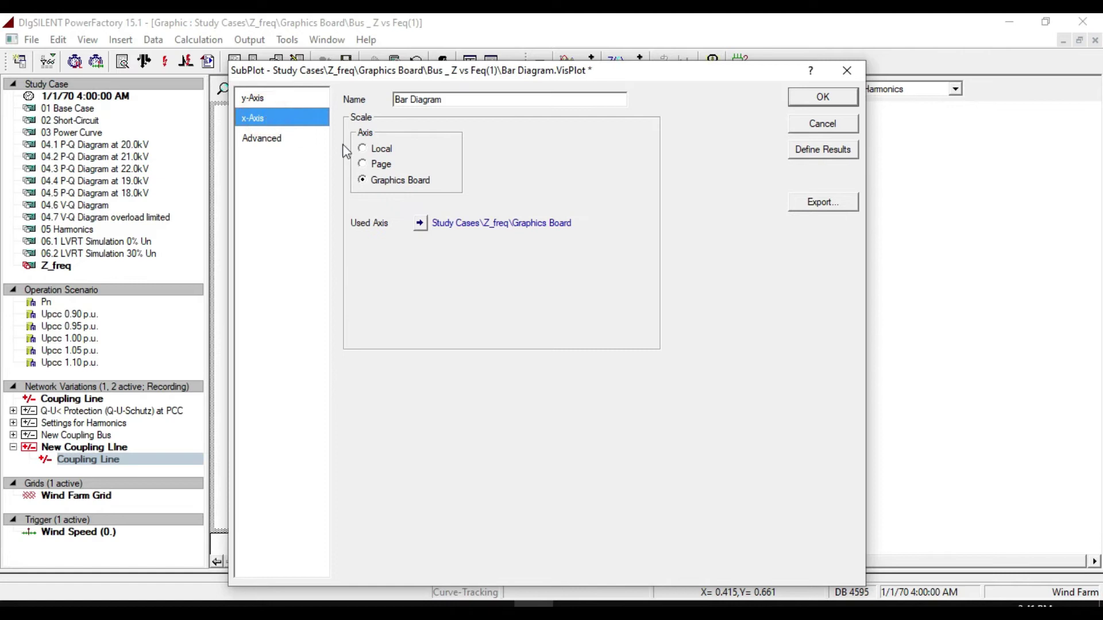
pyautogui.click(375, 166)
pyautogui.click(420, 223)
pyautogui.click(591, 354)
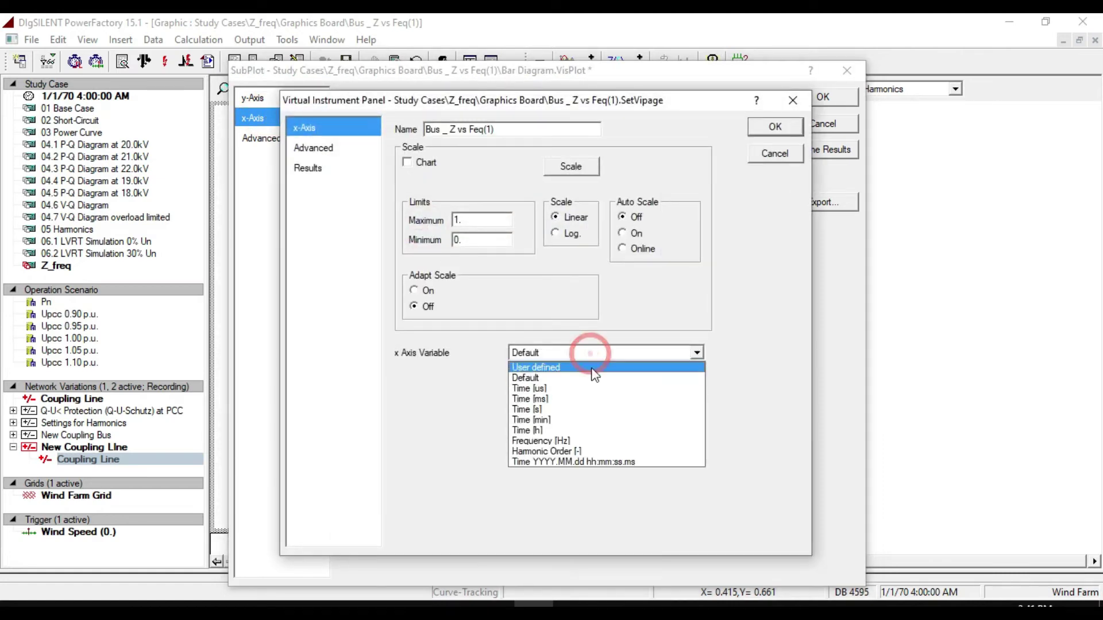
pyautogui.click(555, 445)
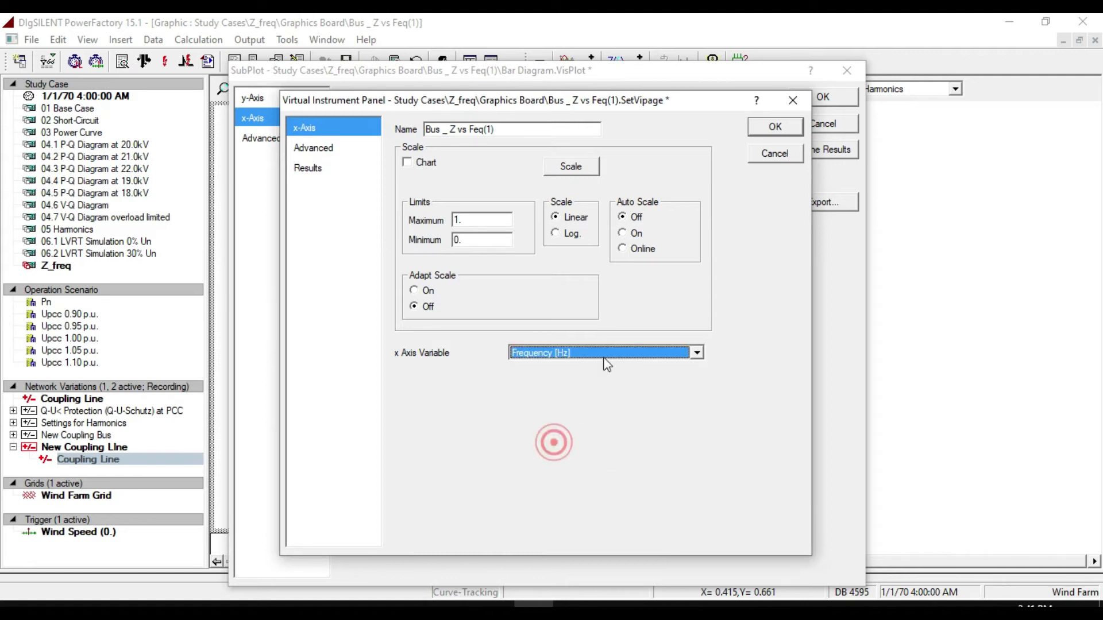
pyautogui.click(775, 128)
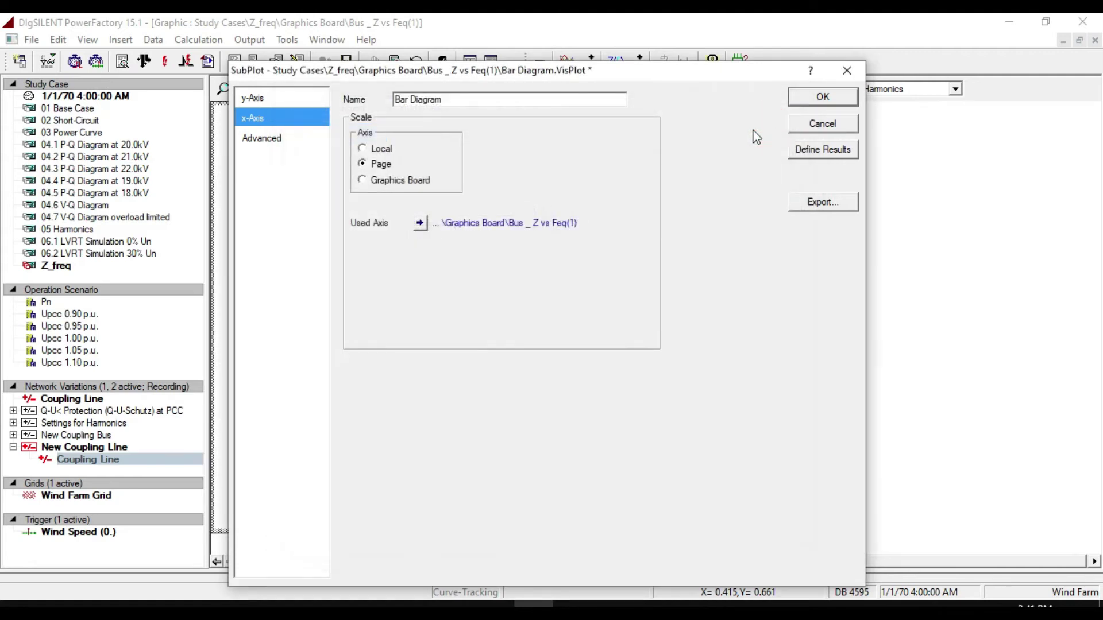
# - Set the plot presentation to Curves instead of bars and apply
pyautogui.click(255, 141)
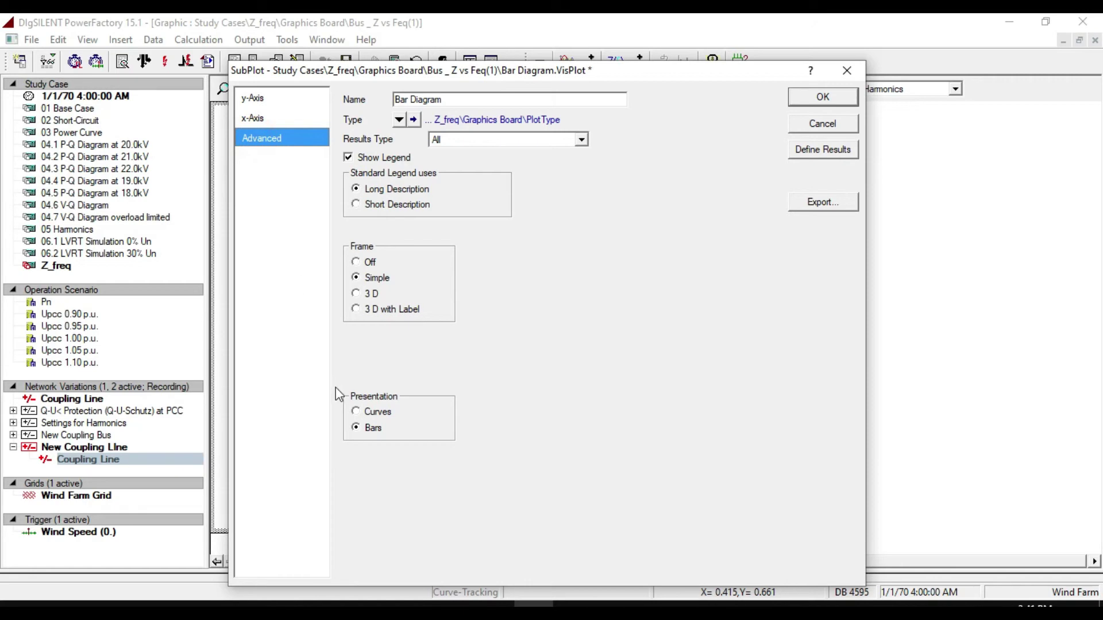
pyautogui.click(356, 412)
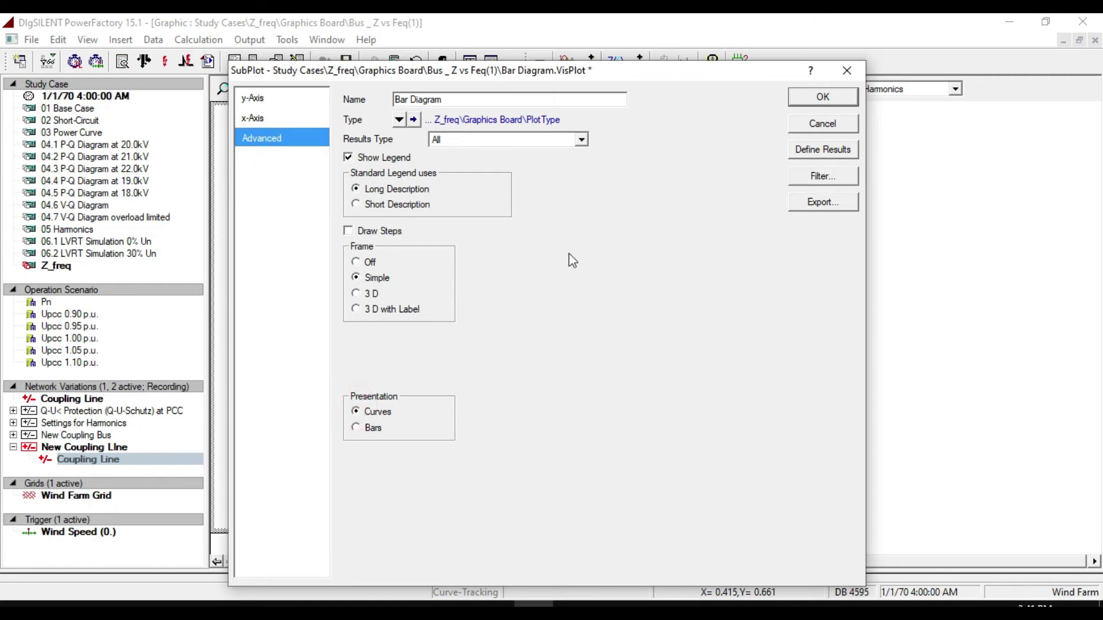
pyautogui.click(824, 98)
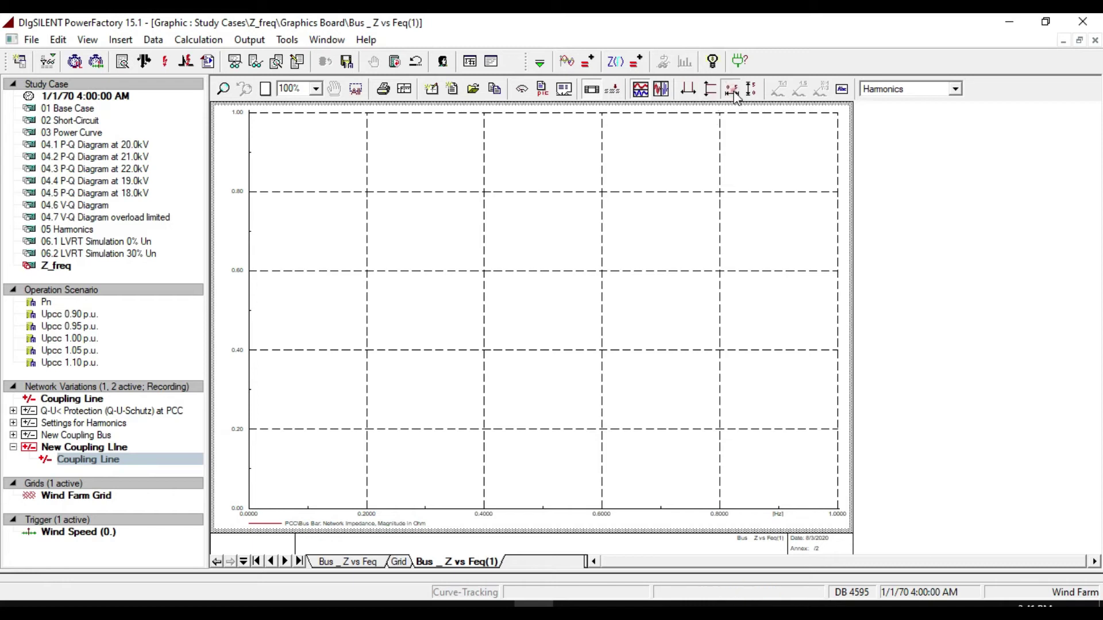
# - Autoscale the x-axis to reveal the resonance peak, then restore the Data Manager at Z_freq
pyautogui.click(750, 89)
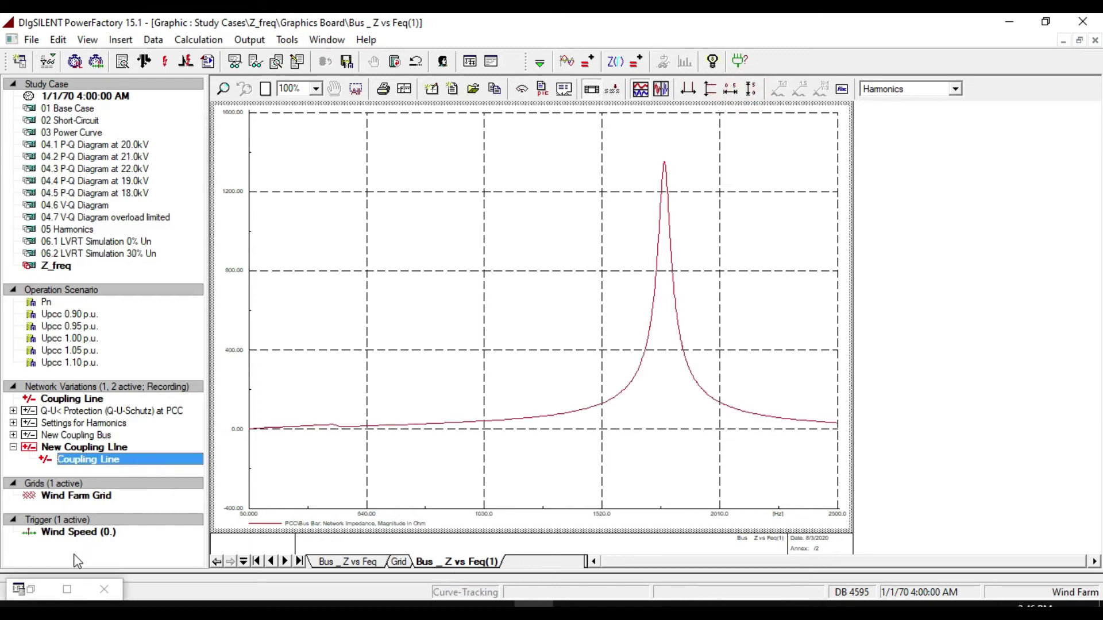
pyautogui.click(67, 590)
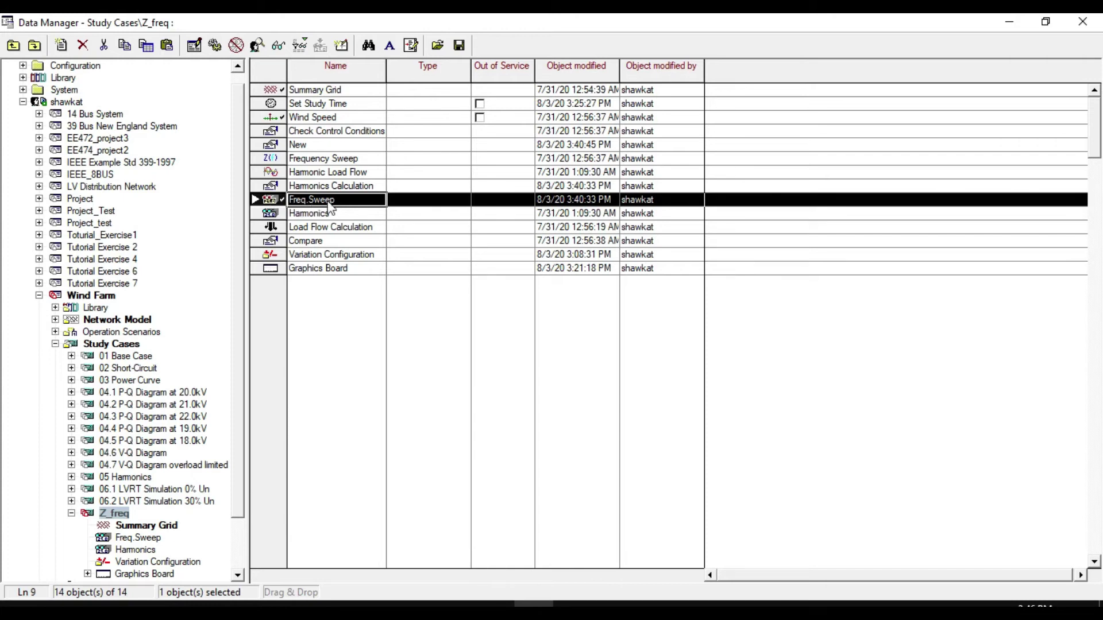
# - Copy and paste Freq.Sweep, then rename the copy to Freq.Sweep_With Coupling
pyautogui.rightClick(268, 202)
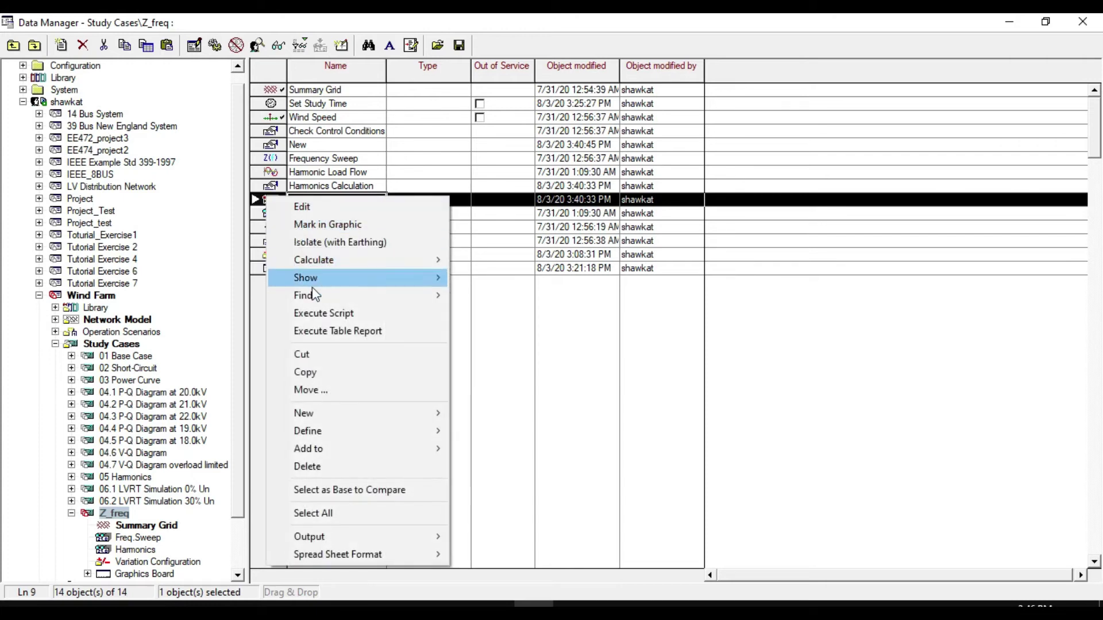
pyautogui.click(308, 373)
pyautogui.rightClick(338, 328)
pyautogui.click(378, 372)
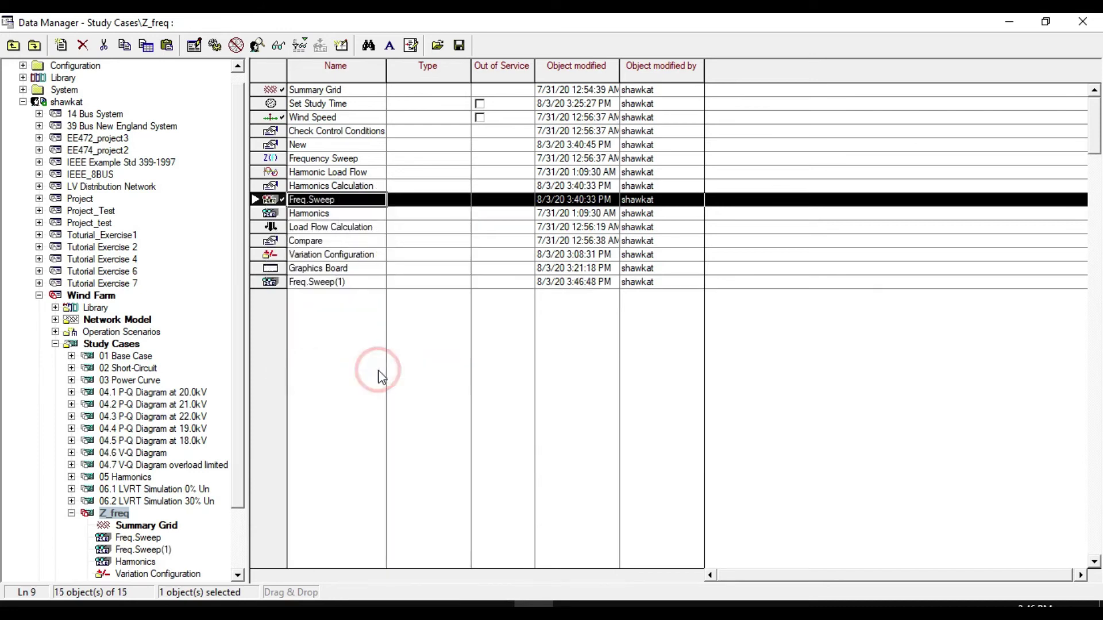
pyautogui.rightClick(320, 282)
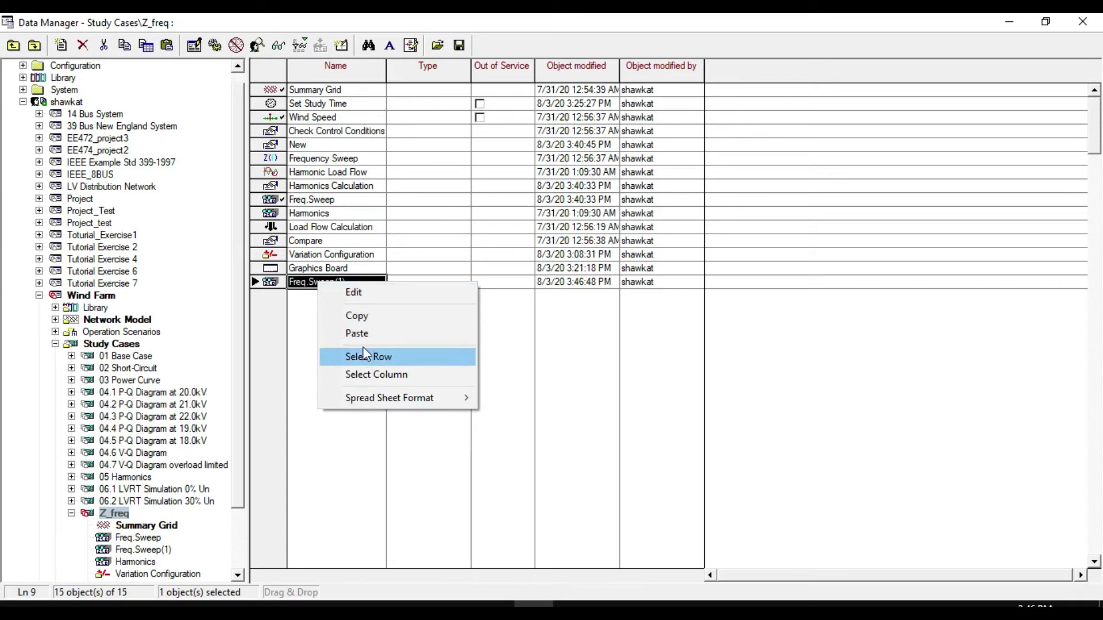
pyautogui.click(356, 298)
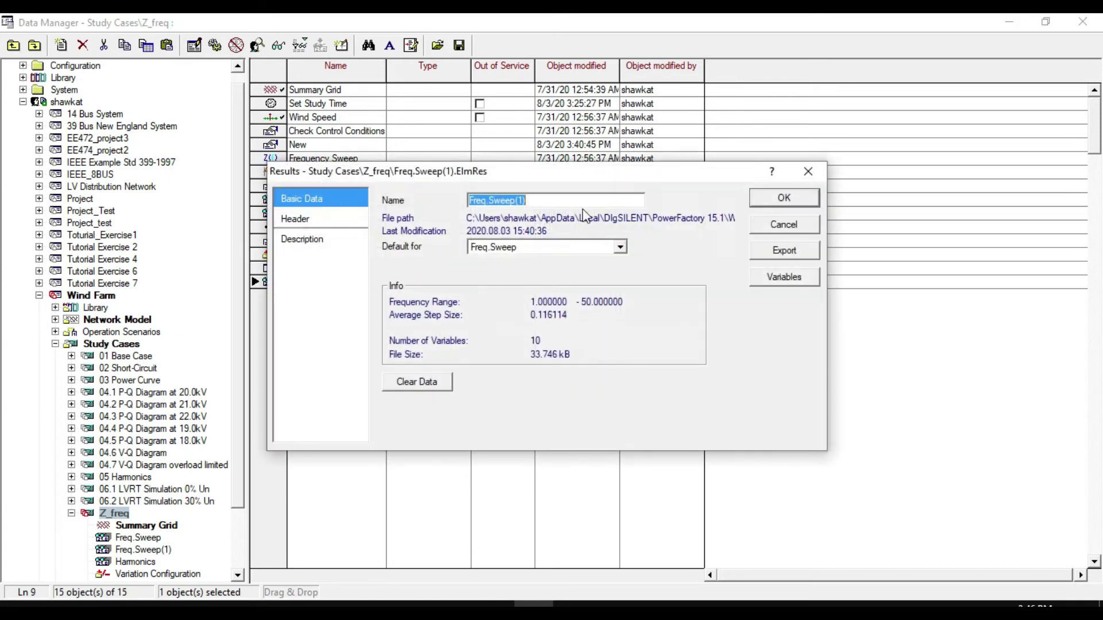
pyautogui.click(574, 199)
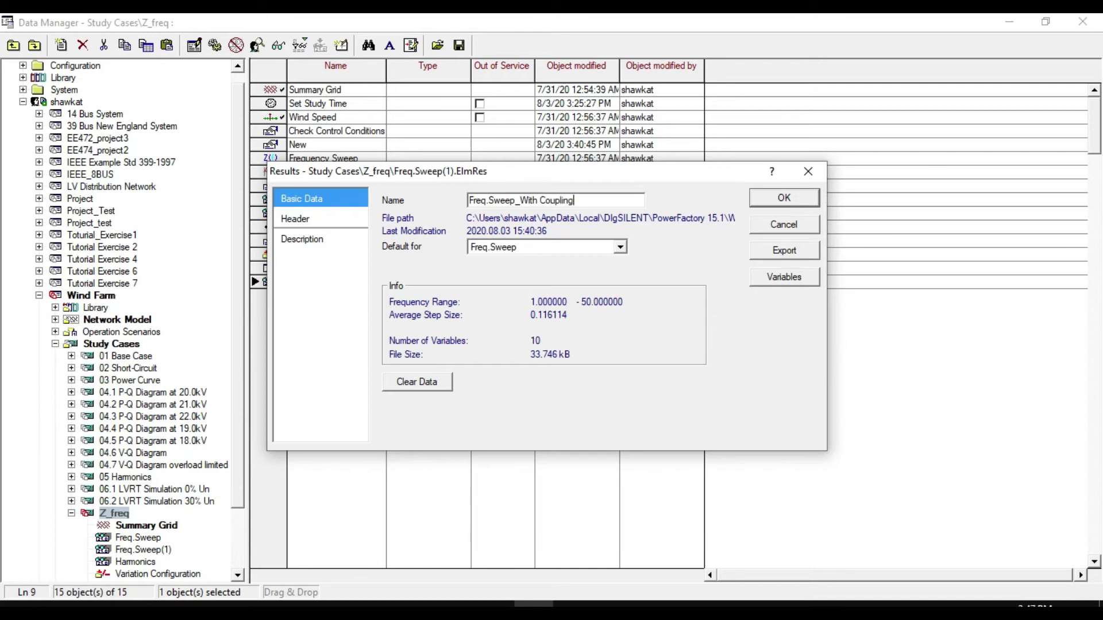
pyautogui.click(782, 202)
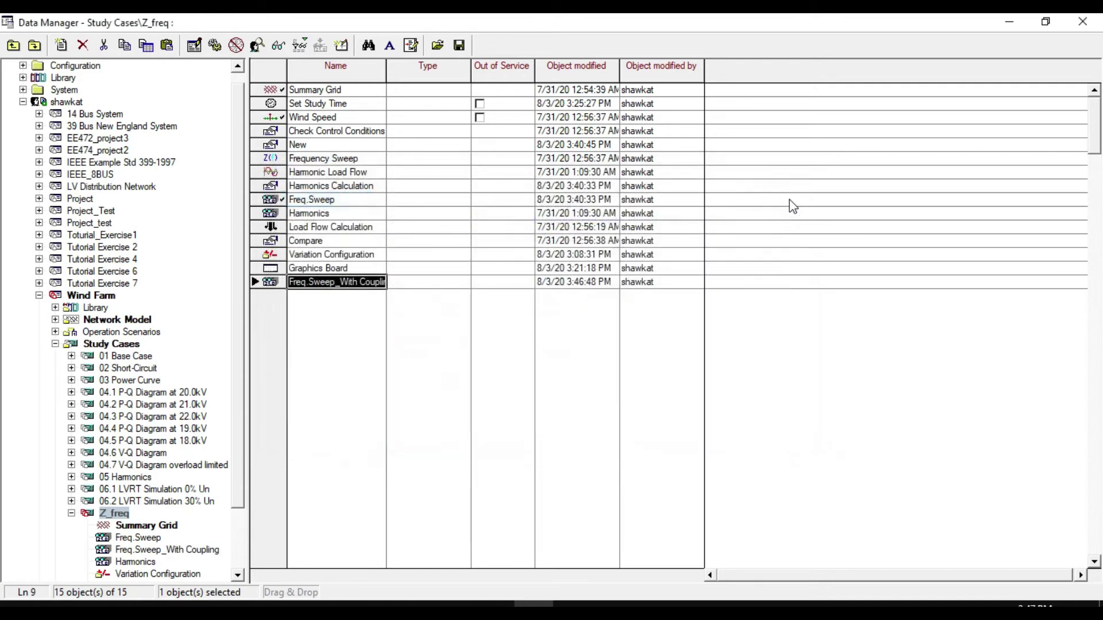
# - Point the plotted curve's result file to Freq.Sweep_With Coupling
pyautogui.click(1083, 23)
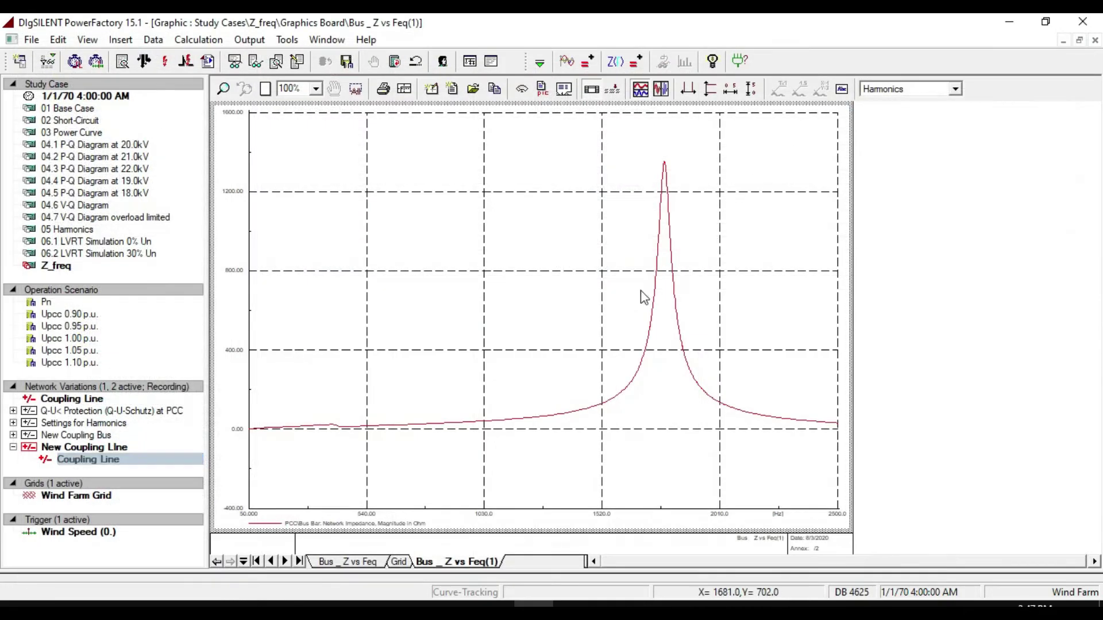
pyautogui.doubleClick(585, 263)
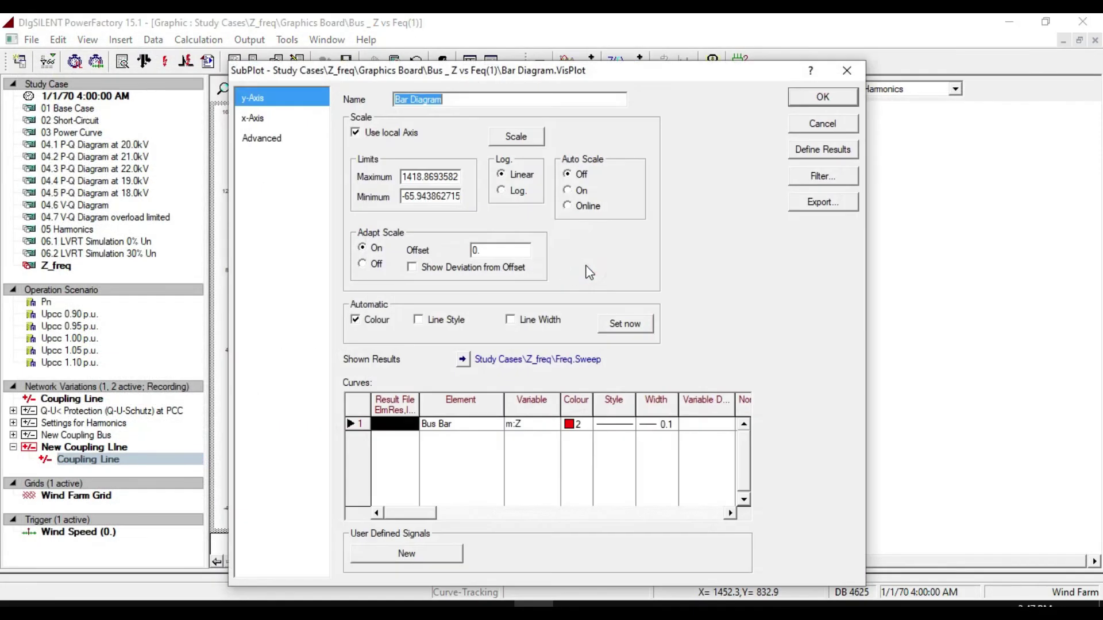
pyautogui.doubleClick(396, 428)
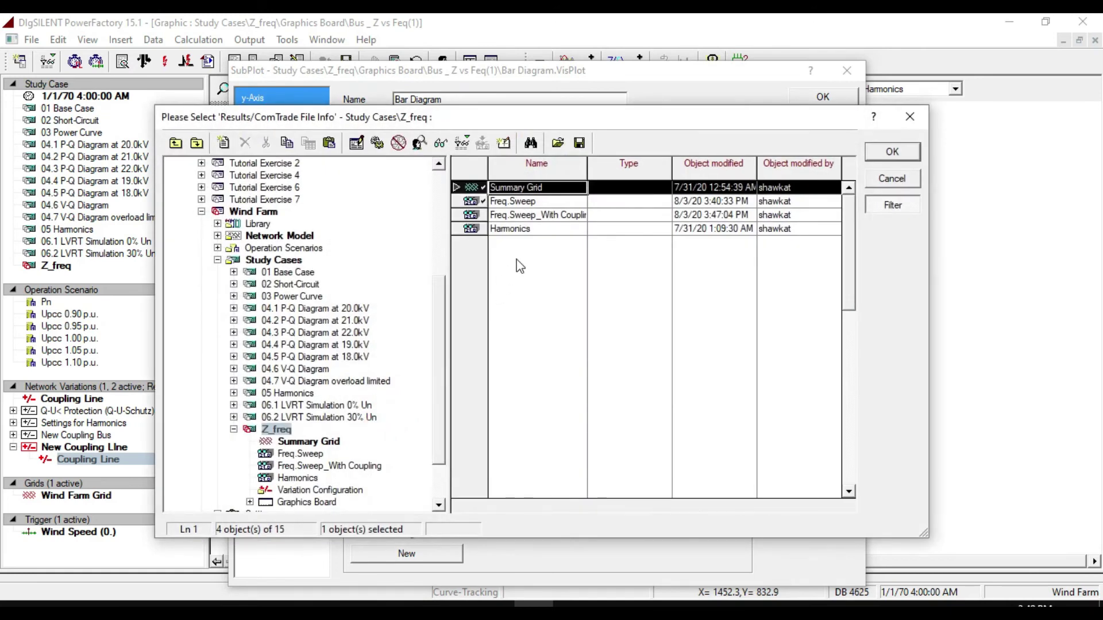
pyautogui.click(563, 216)
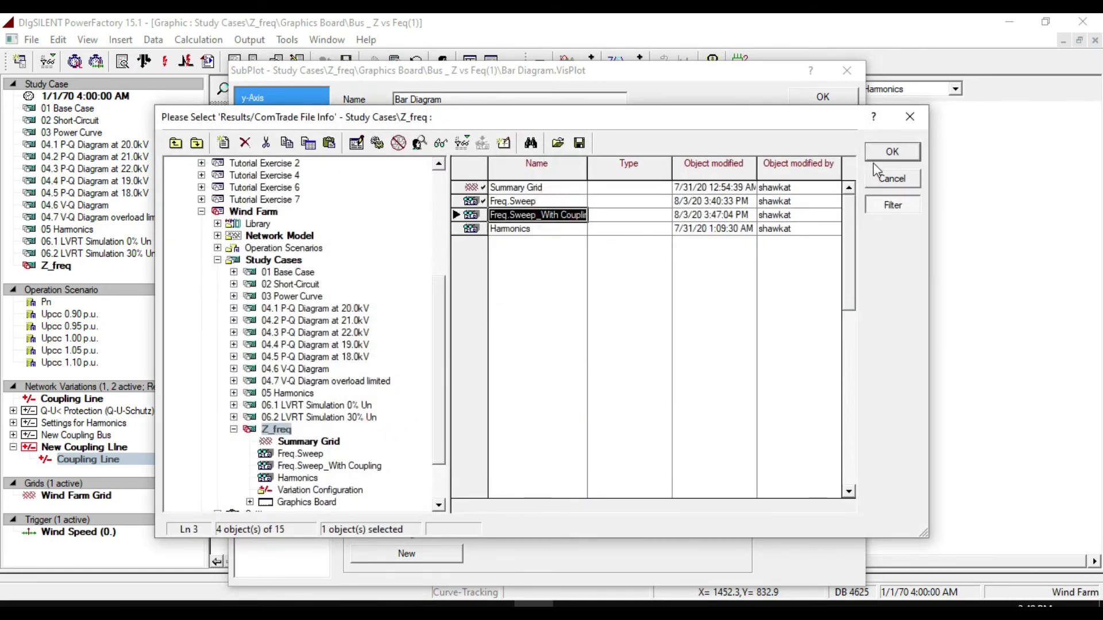
pyautogui.click(892, 153)
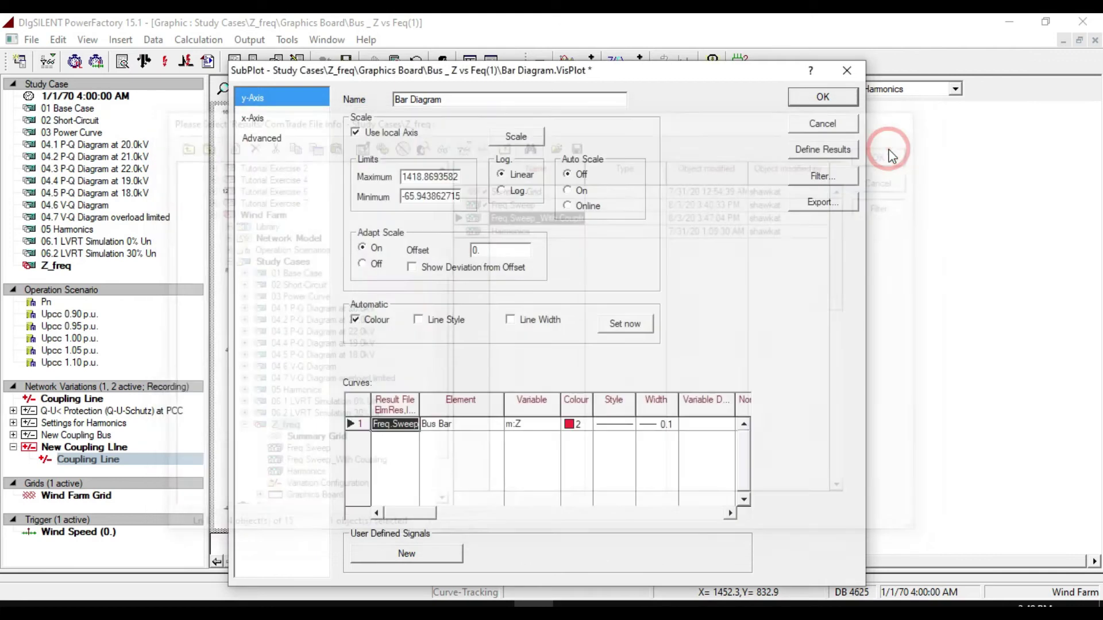
pyautogui.click(819, 97)
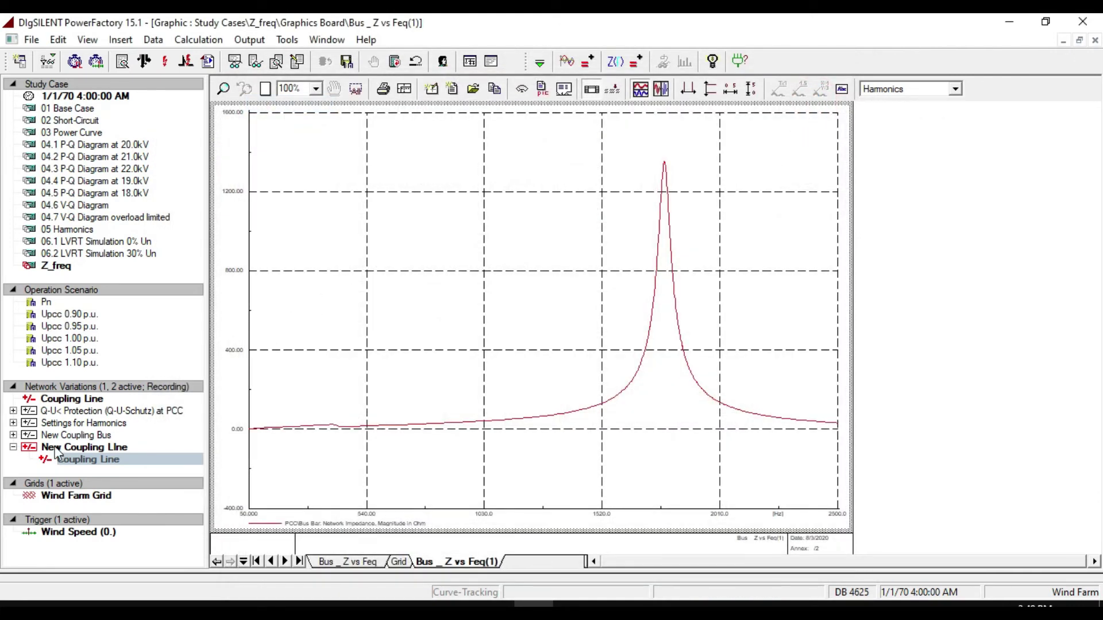
# - Deactivate the New Coupling Line variation and rerun the frequency sweep
pyautogui.rightClick(26, 447)
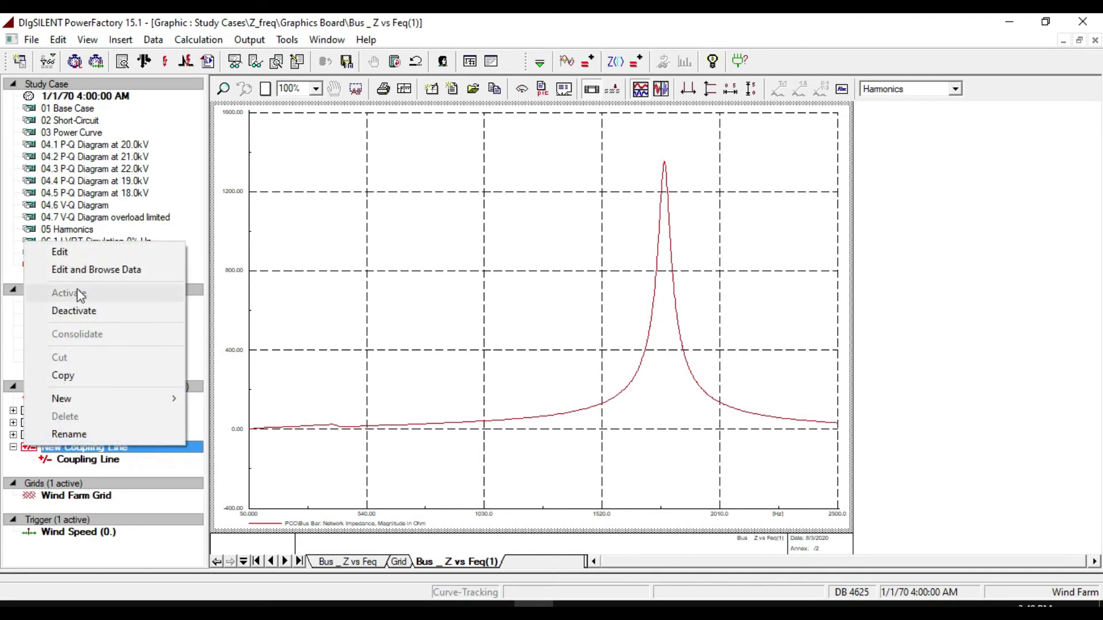
pyautogui.click(81, 311)
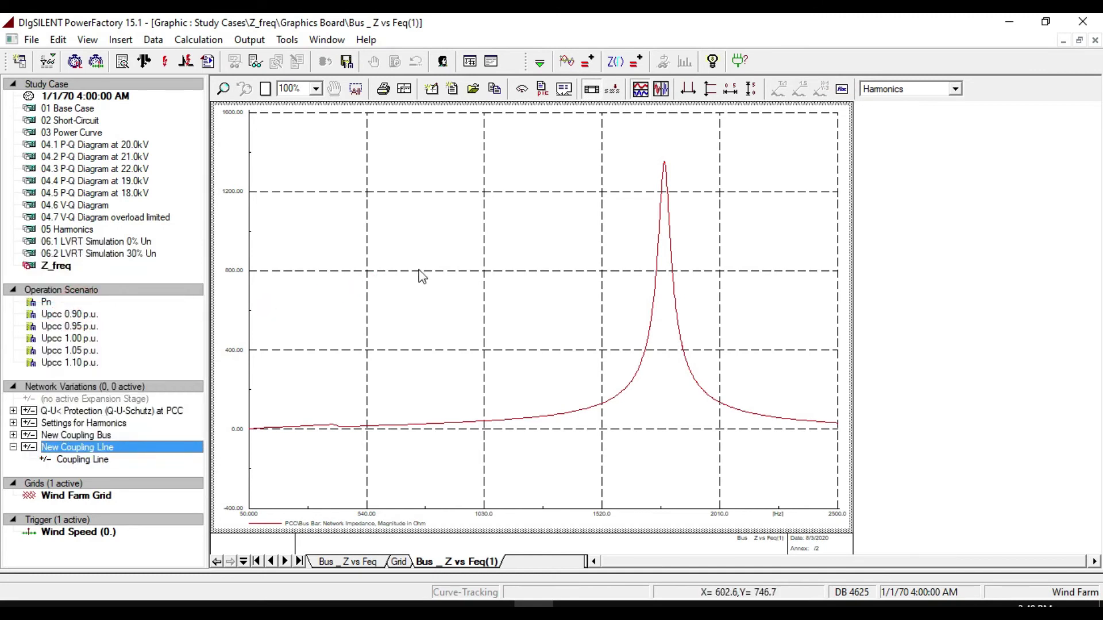
pyautogui.click(617, 62)
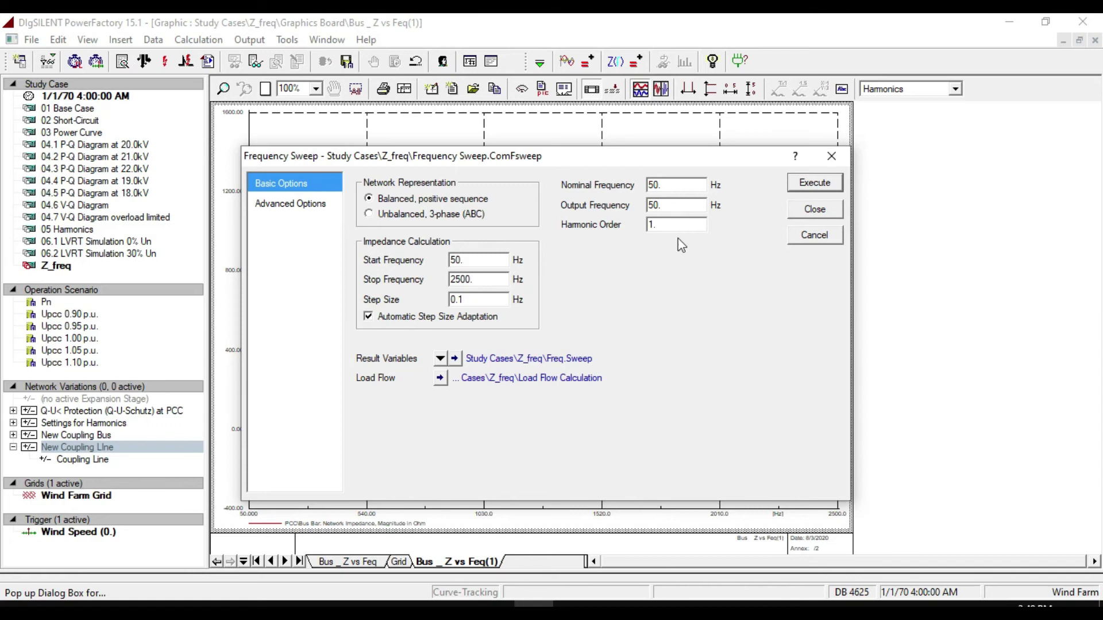
pyautogui.click(816, 182)
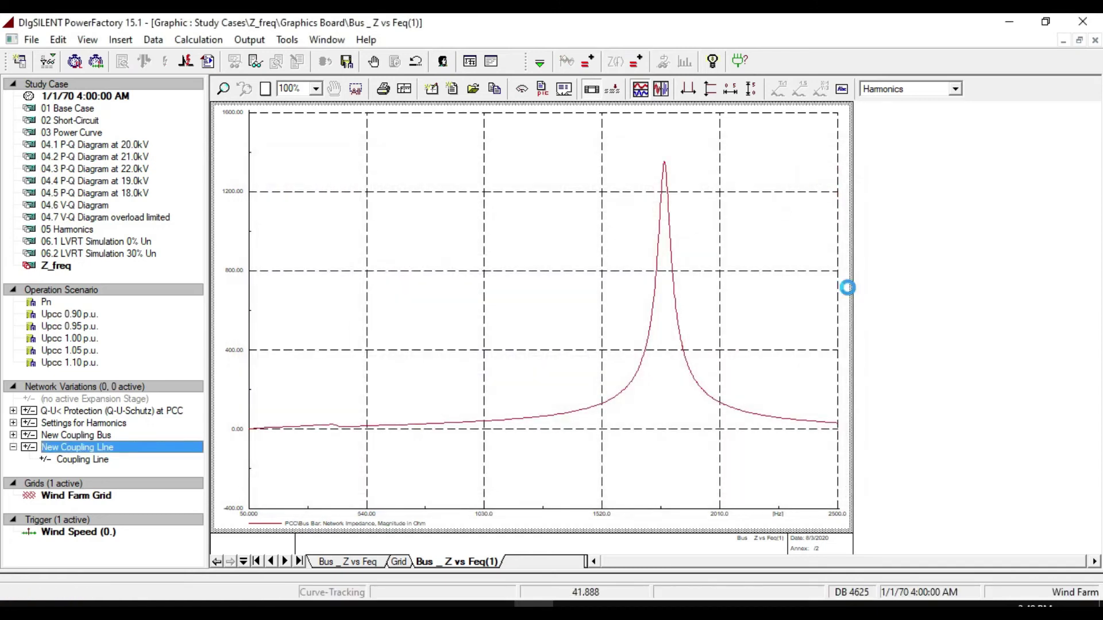
# - Add a second curve row in the plot's curve settings
pyautogui.doubleClick(544, 290)
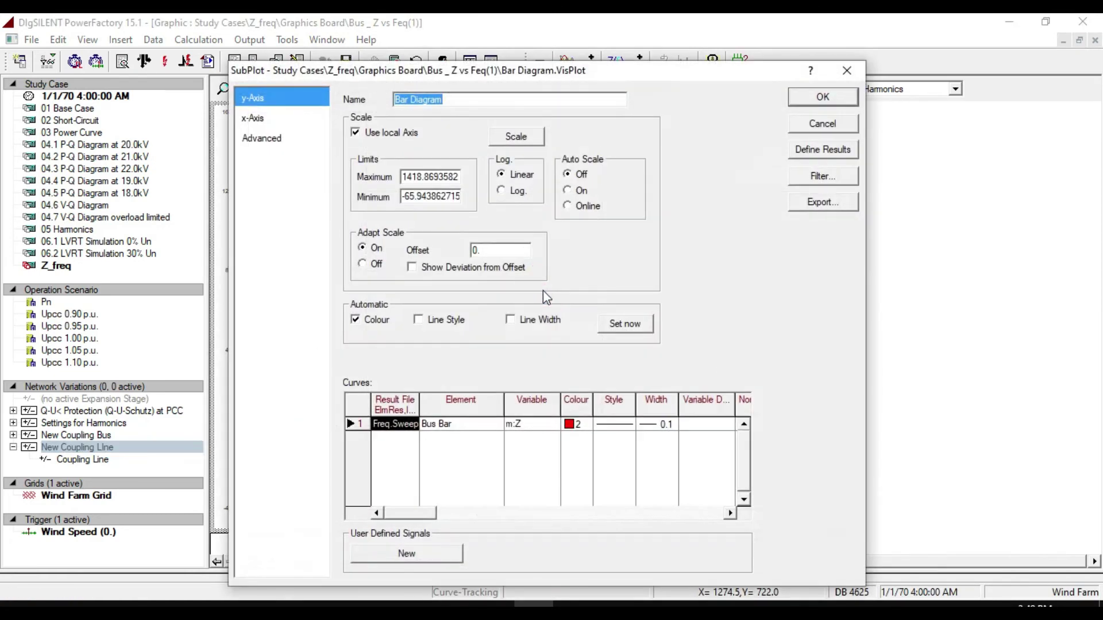
pyautogui.rightClick(377, 426)
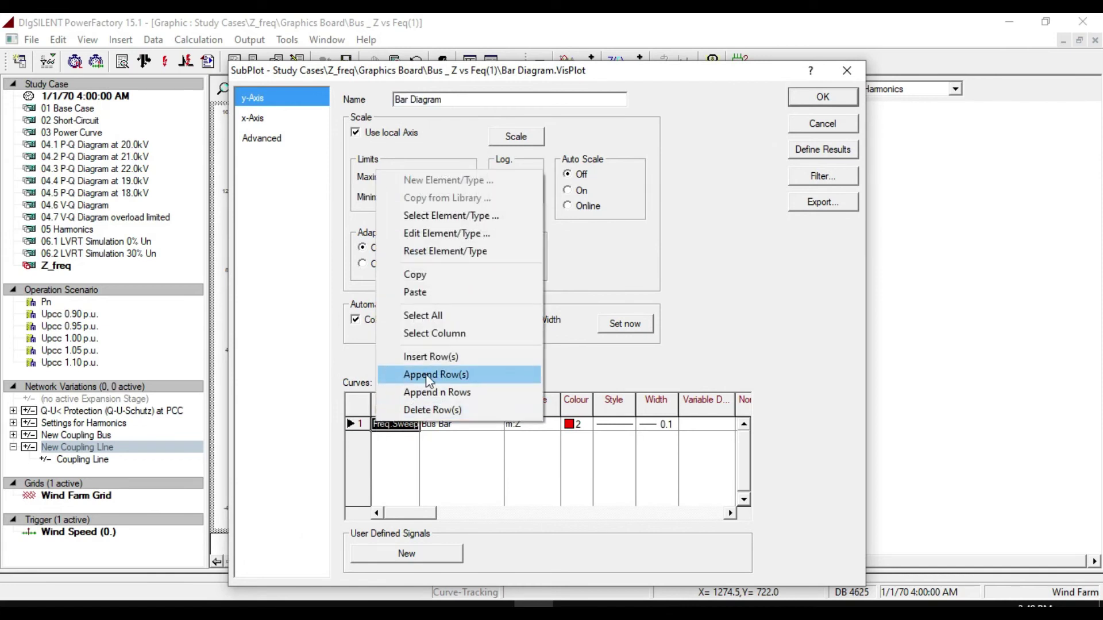
pyautogui.click(425, 374)
# - Duplicate Freq.Sweep, rename it Freq.Sweep_Without Coupling, and assign it to curve 2
pyautogui.doubleClick(399, 438)
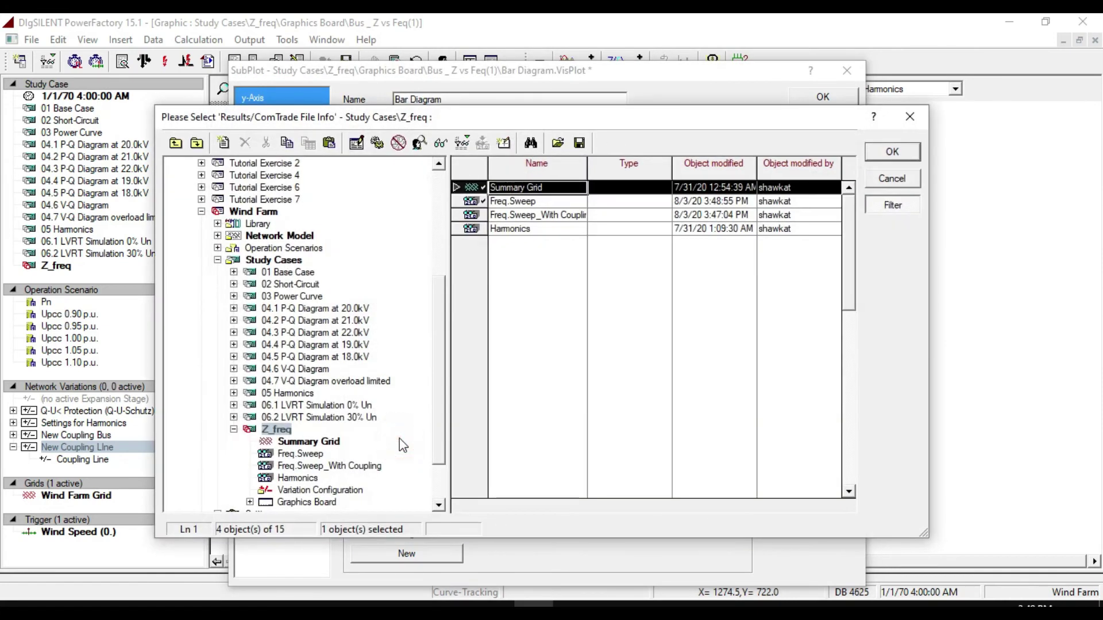
pyautogui.click(483, 202)
pyautogui.rightClick(482, 202)
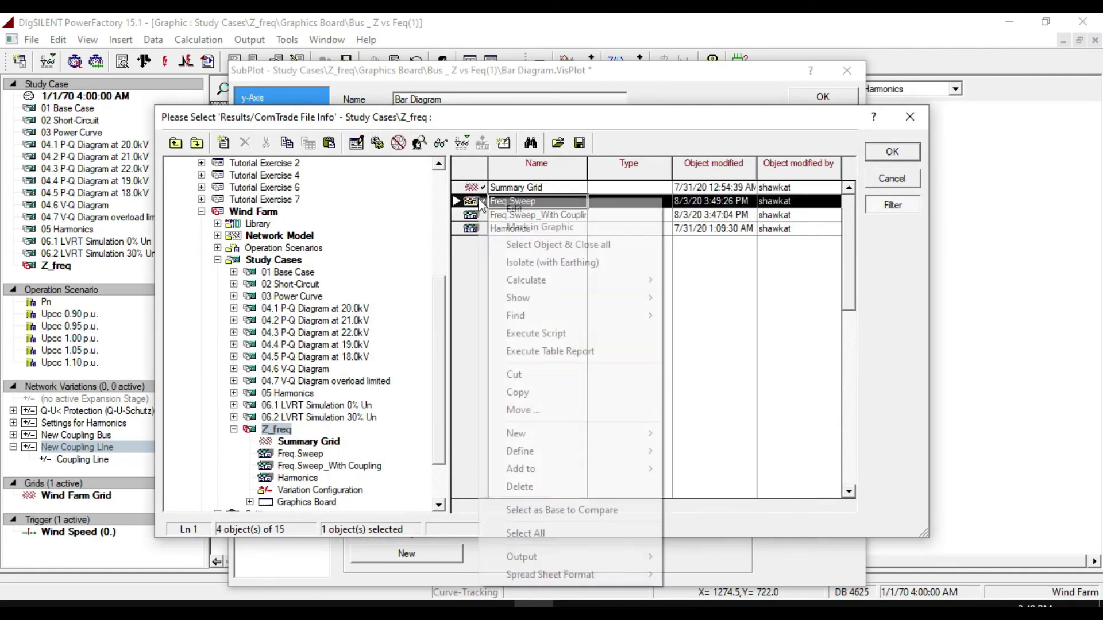
pyautogui.click(524, 399)
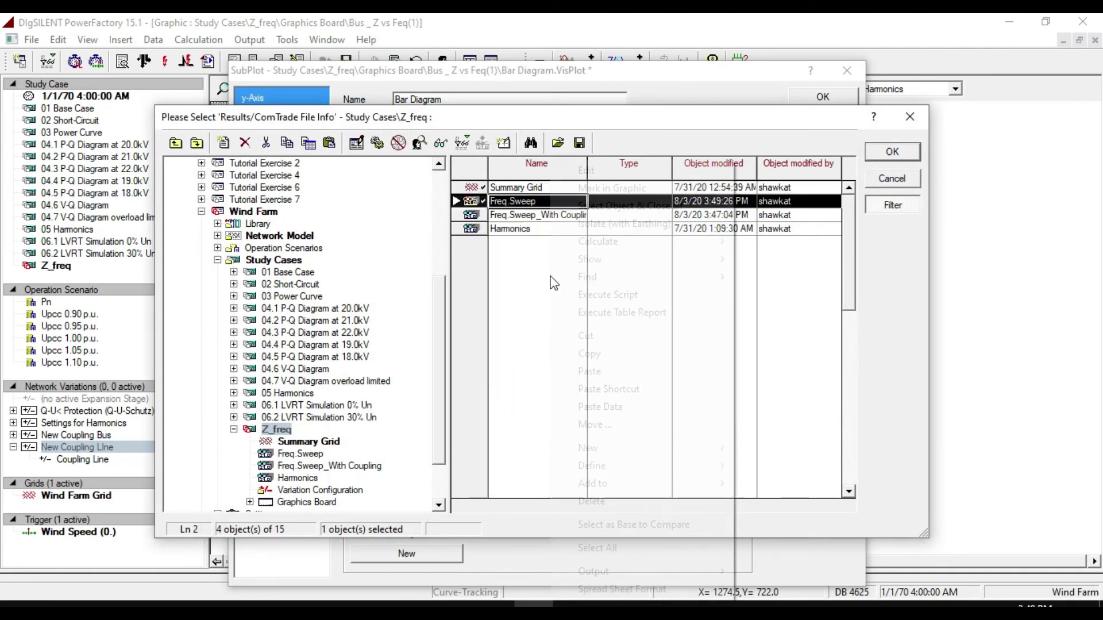
pyautogui.rightClick(554, 284)
pyautogui.click(592, 372)
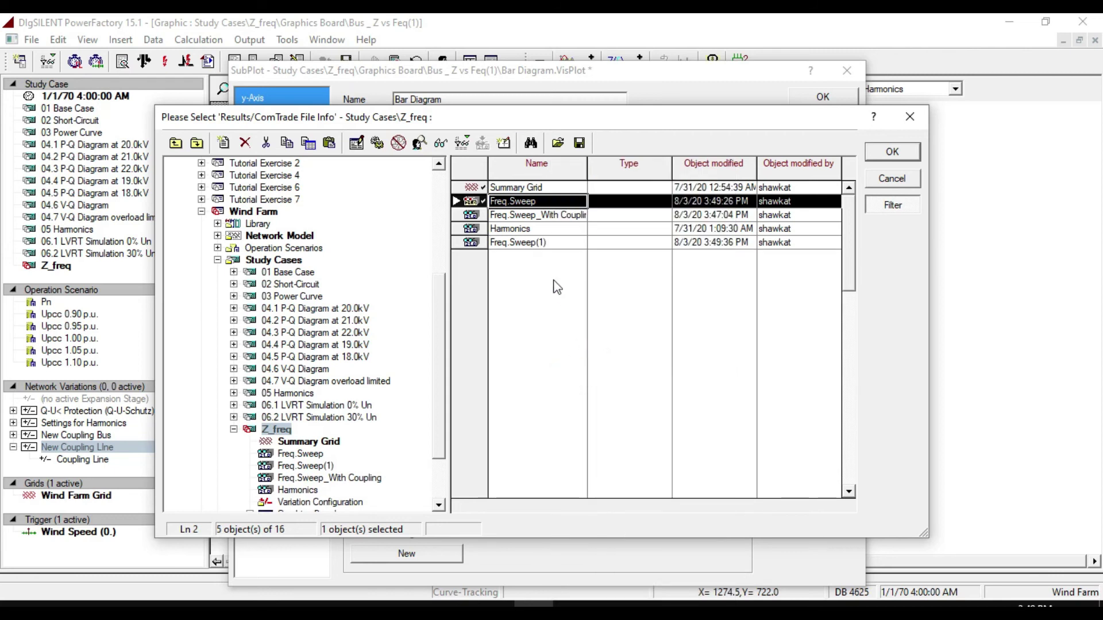
pyautogui.click(537, 243)
pyautogui.rightClick(539, 245)
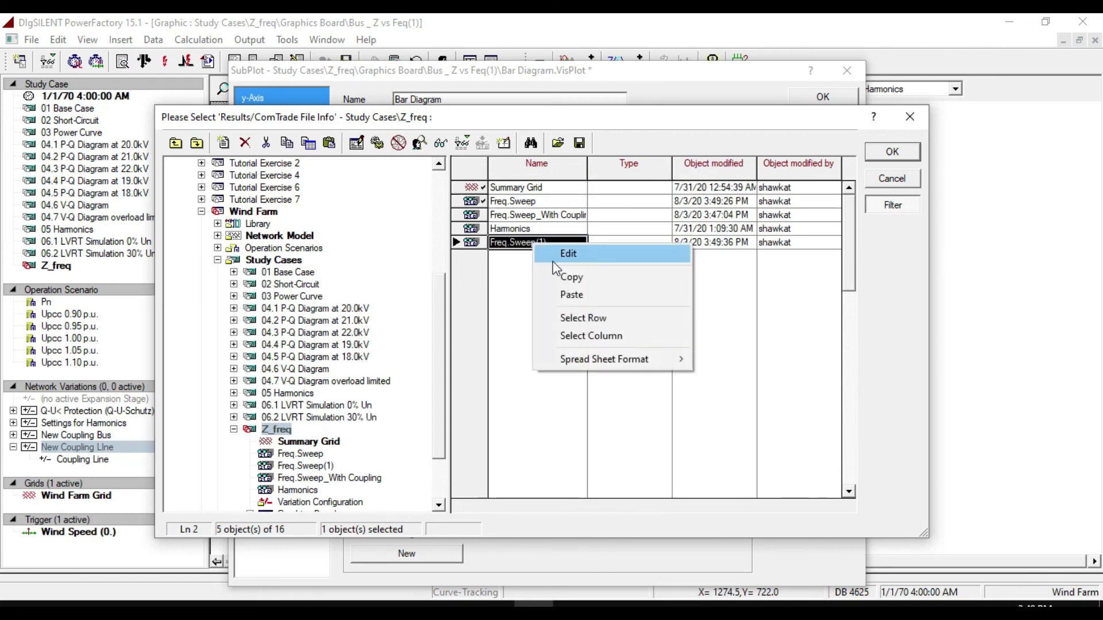
pyautogui.click(561, 253)
pyautogui.click(543, 217)
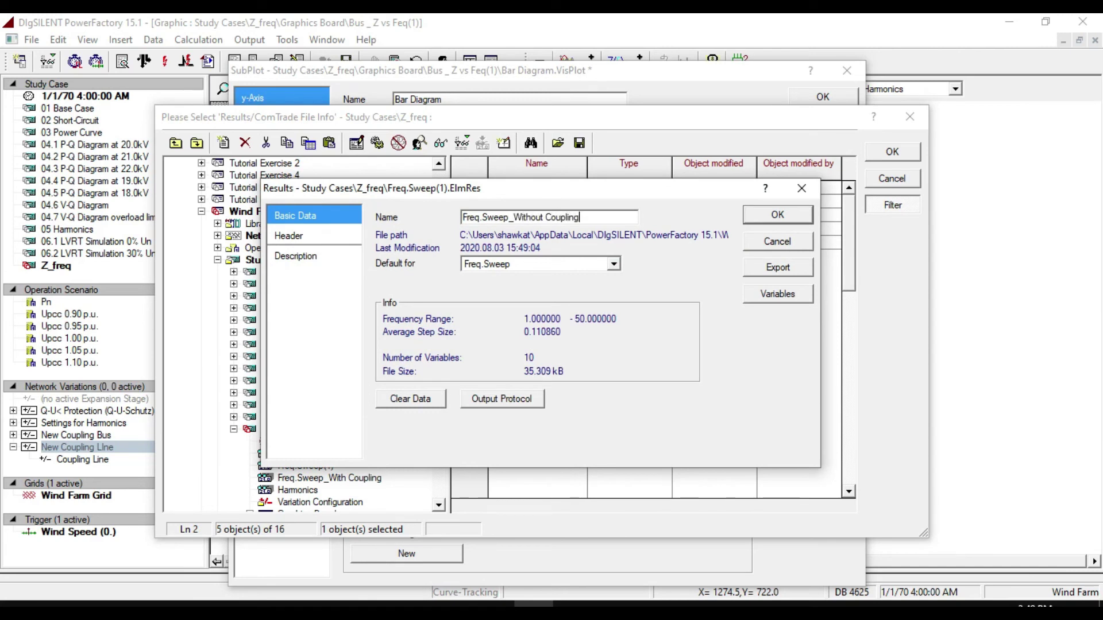
pyautogui.click(778, 215)
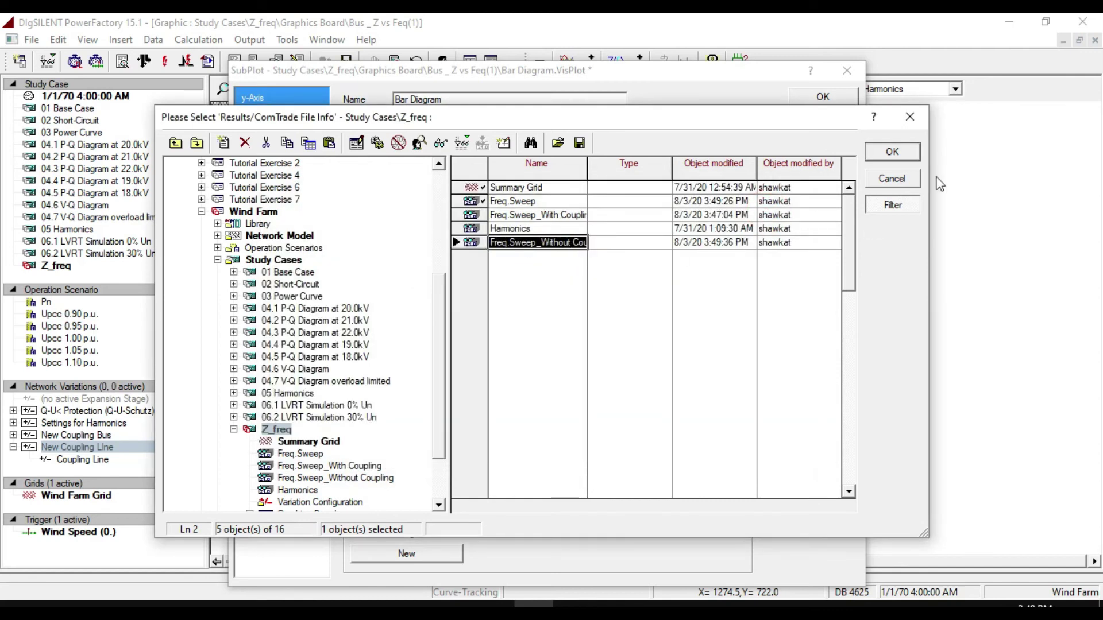
pyautogui.click(909, 157)
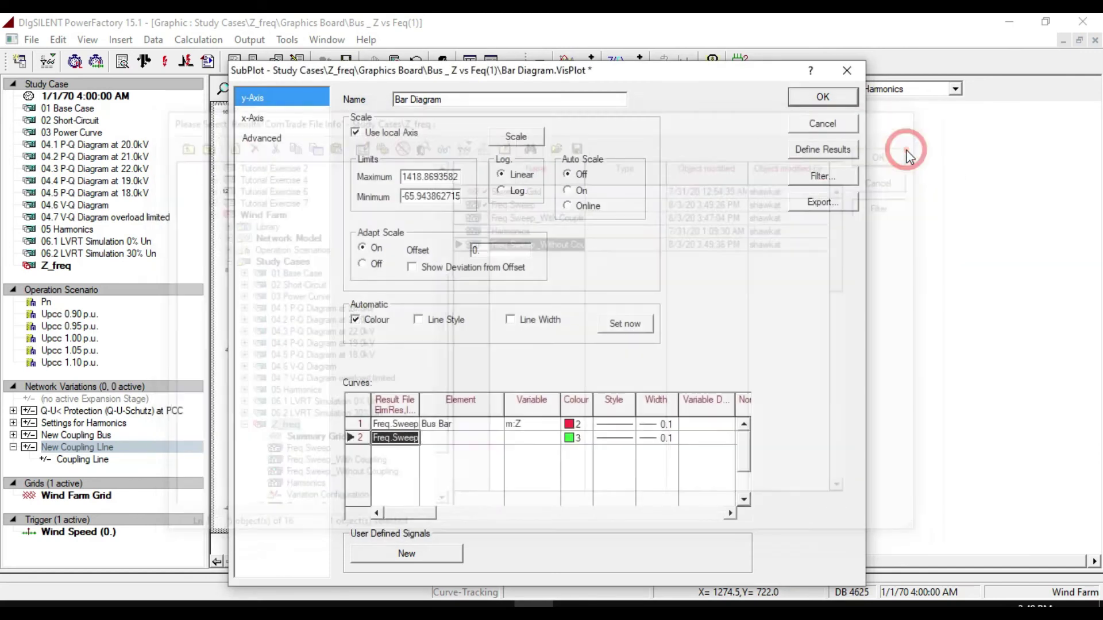
# - Set curve 2 to Bus Bar with variable m:Z and redraw the plot
pyautogui.click(458, 439)
pyautogui.doubleClick(458, 440)
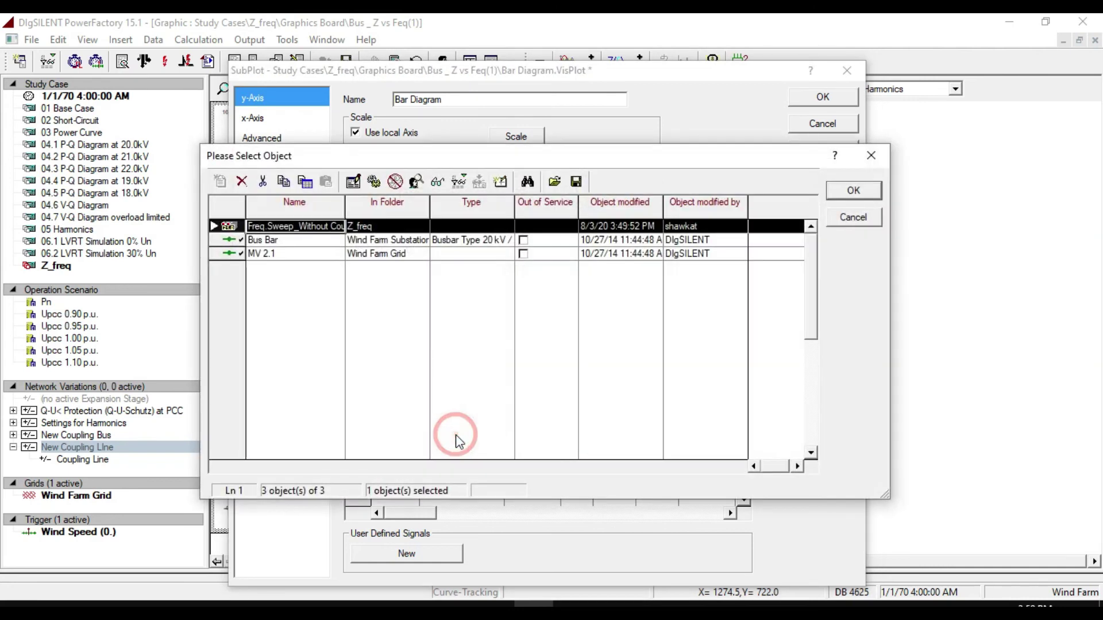
pyautogui.click(262, 240)
pyautogui.click(842, 198)
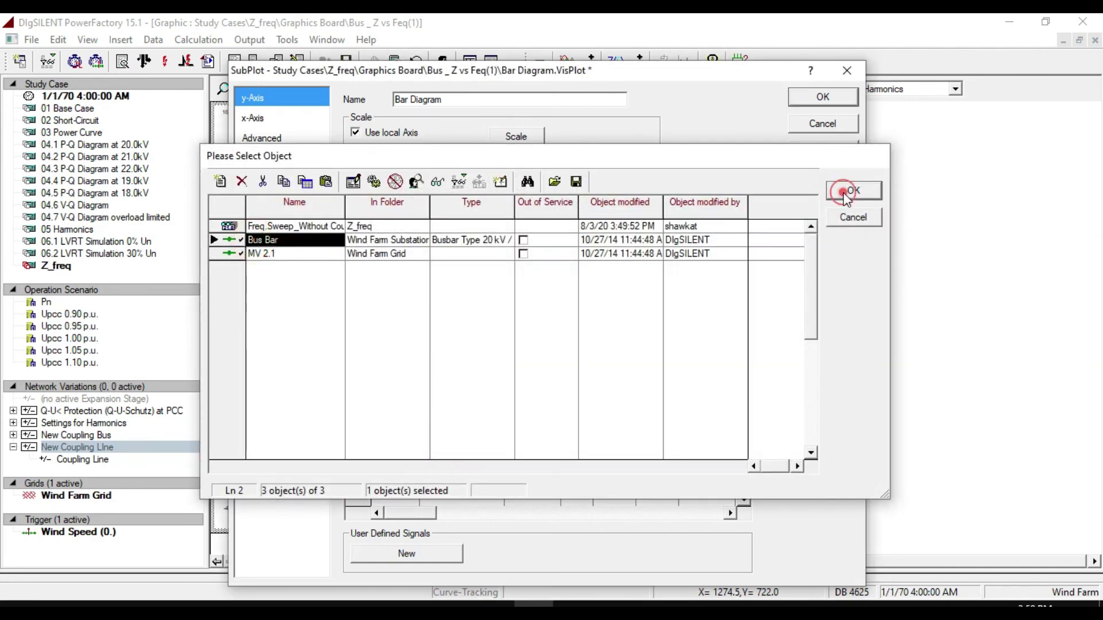
pyautogui.click(540, 439)
pyautogui.doubleClick(540, 439)
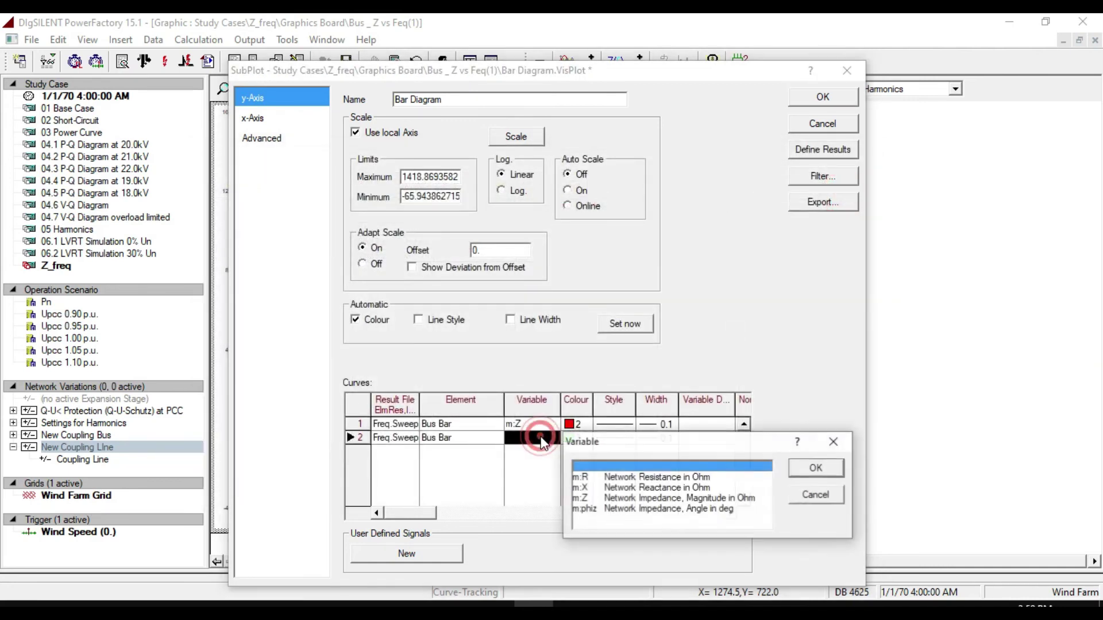
pyautogui.click(586, 499)
pyautogui.click(816, 468)
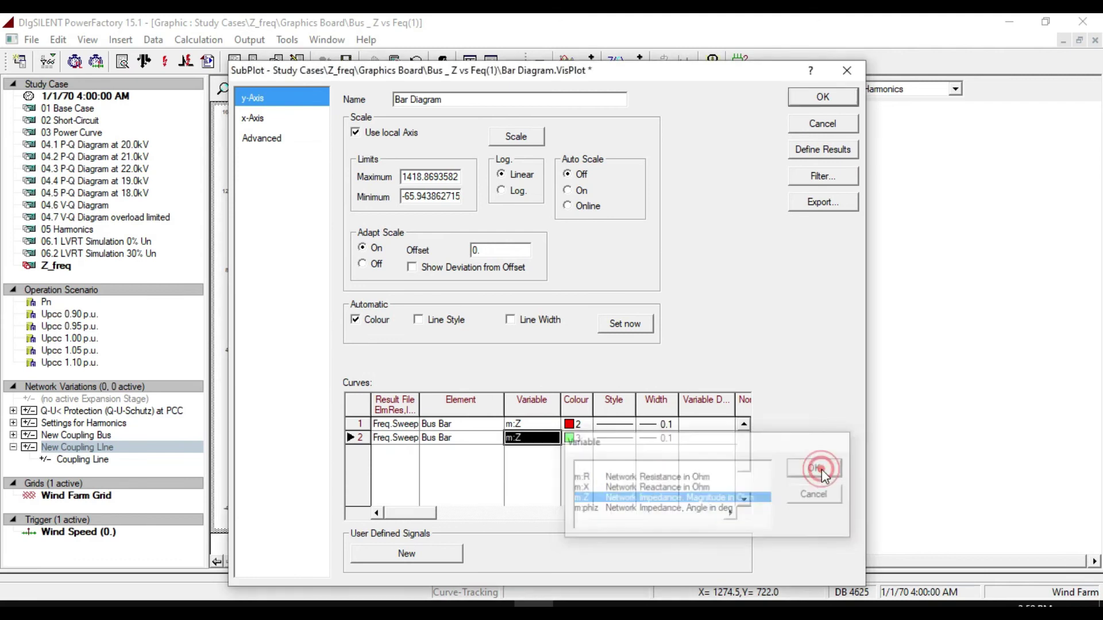
pyautogui.click(824, 99)
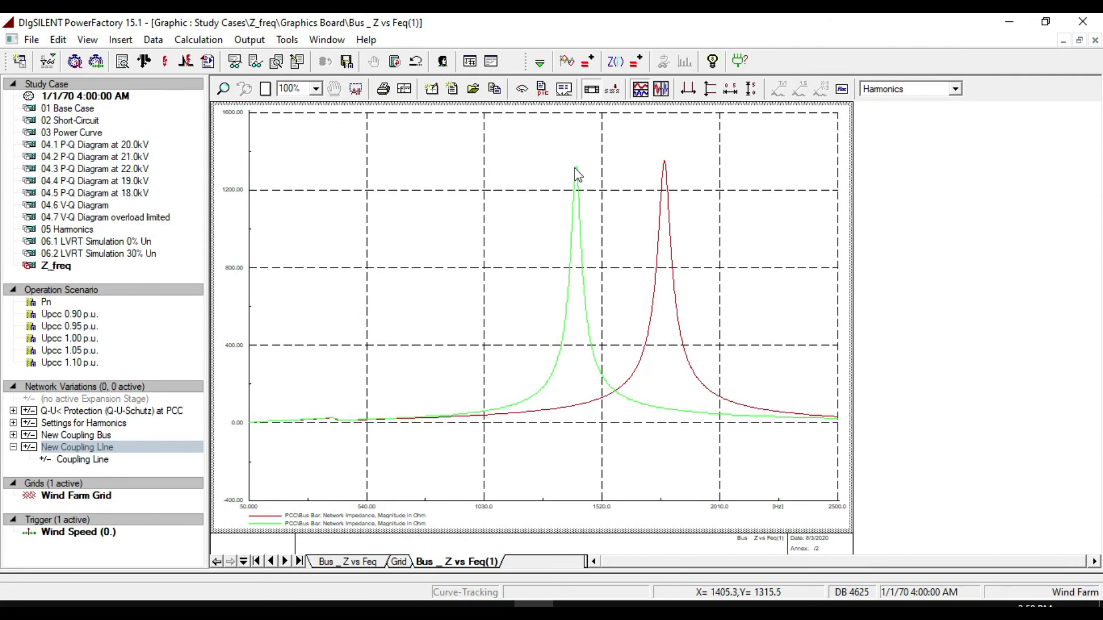
# - Add value labels at the red peak (1778.400 Hz, 1348.954 Ohm) and green peak (1415.2 Hz)
pyautogui.click(663, 159)
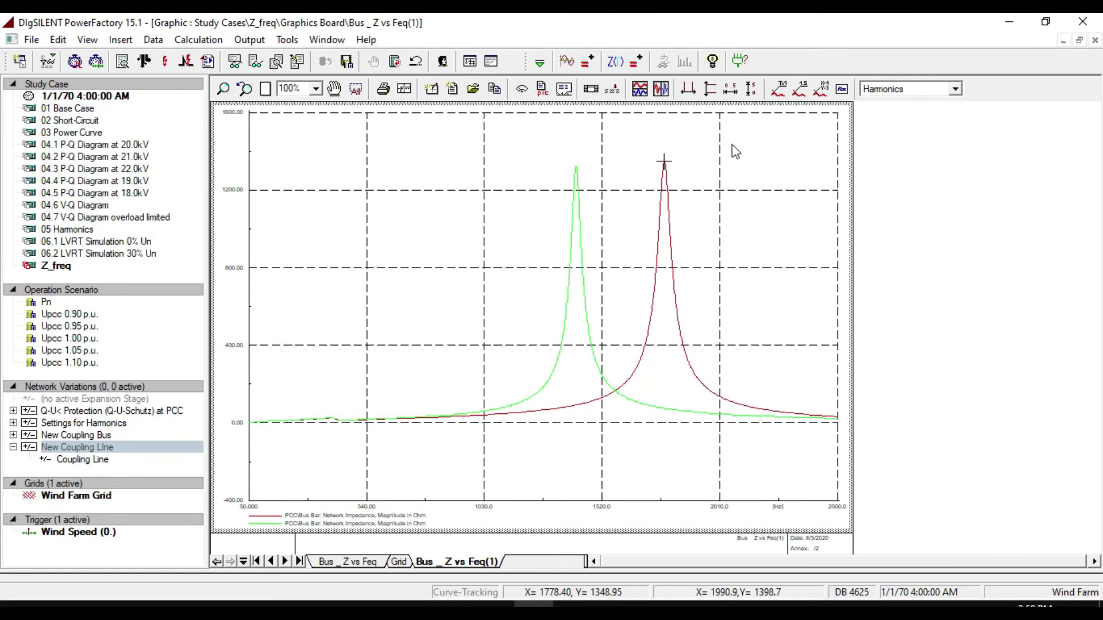
pyautogui.moveTo(657, 154); pyautogui.dragTo(687, 140)
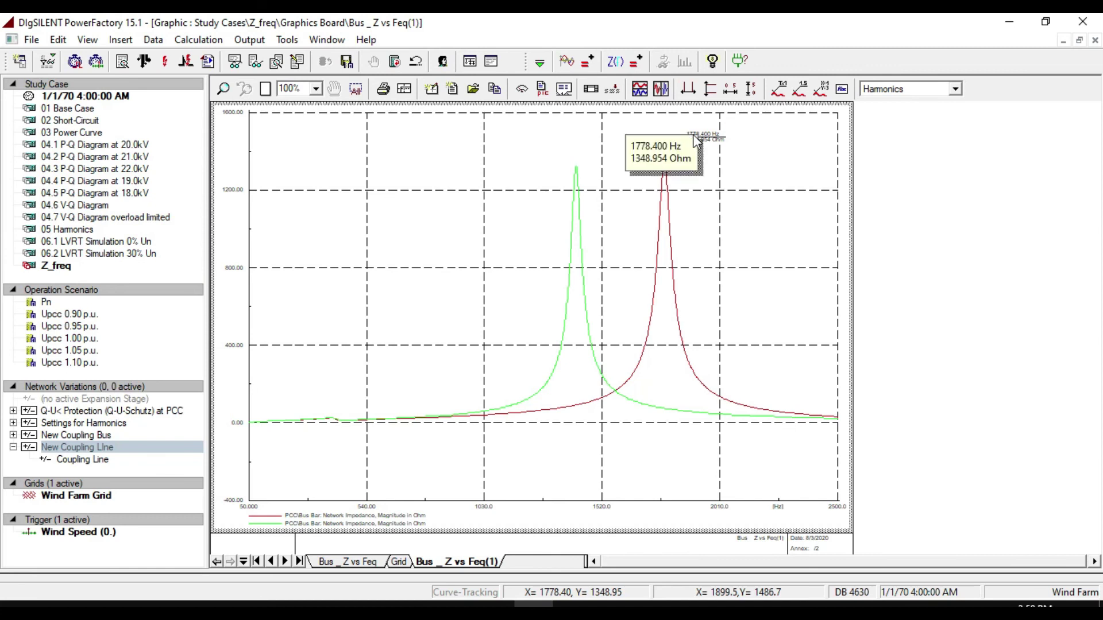
pyautogui.click(576, 168)
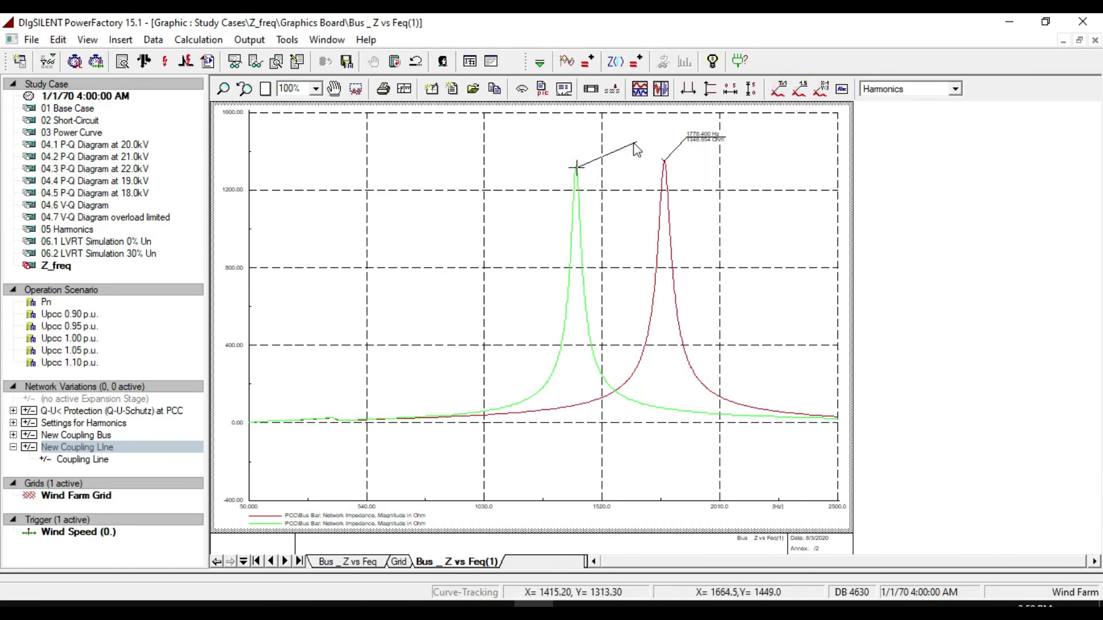
pyautogui.moveTo(627, 148); pyautogui.dragTo(619, 146)
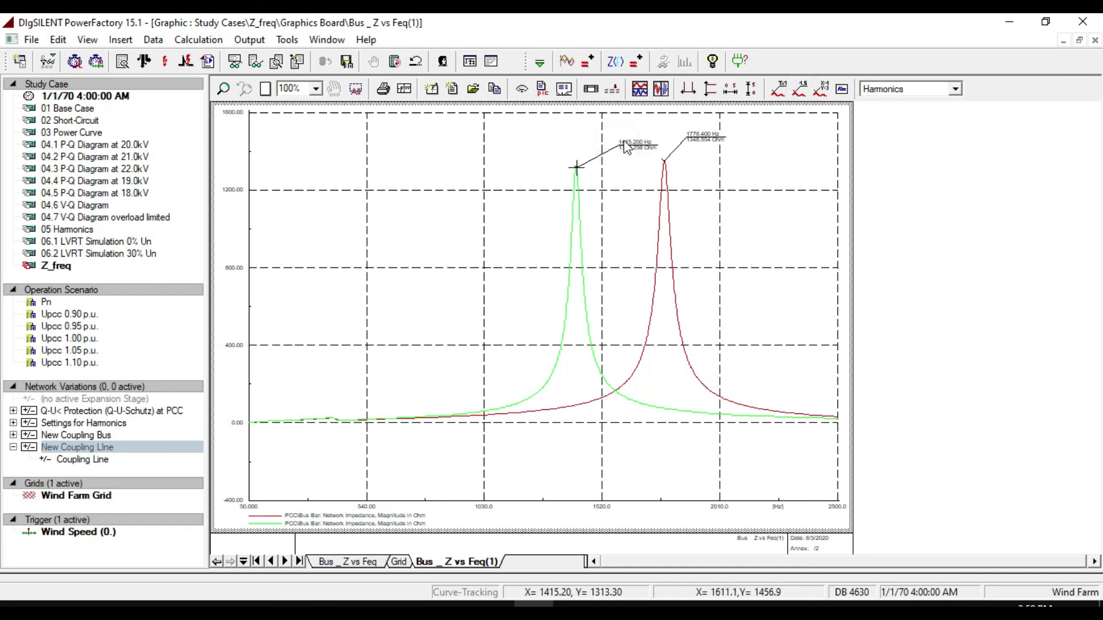
# - Copy the impedance graph and paste it as a second plot below
pyautogui.moveTo(626, 148)
pyautogui.rightClick(352, 288)
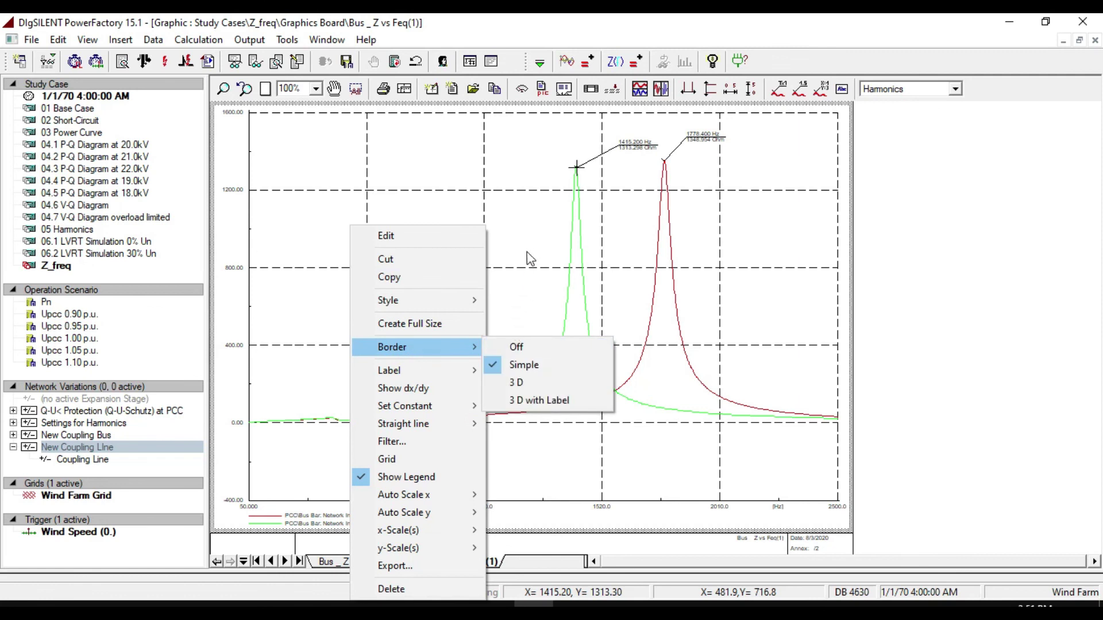
pyautogui.click(394, 277)
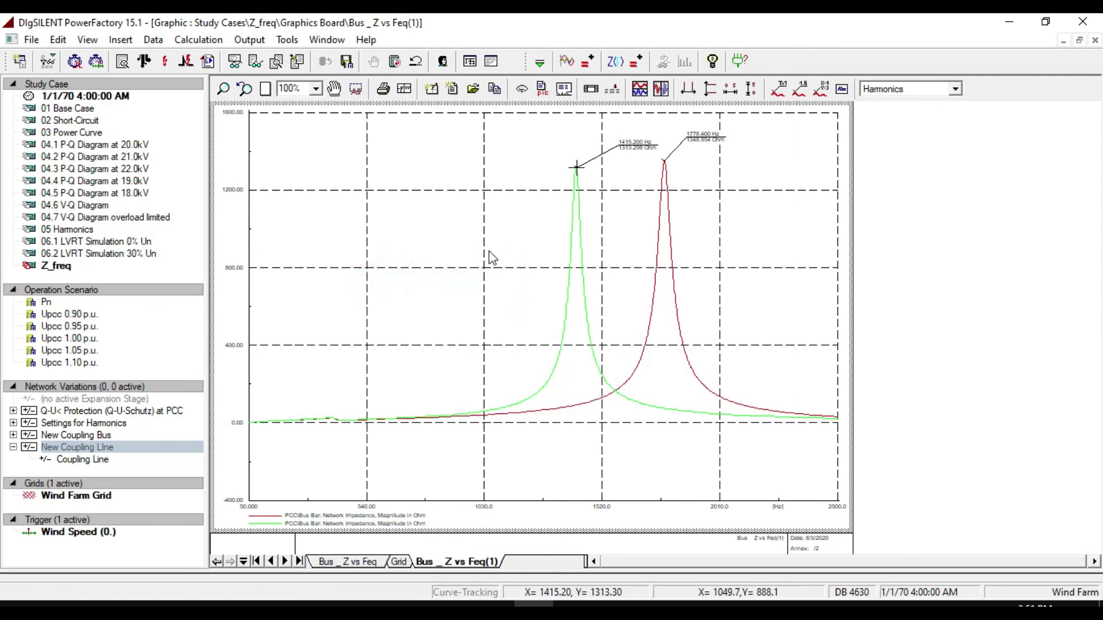
pyautogui.click(489, 252)
pyautogui.hotkey('ctrl', 'v')
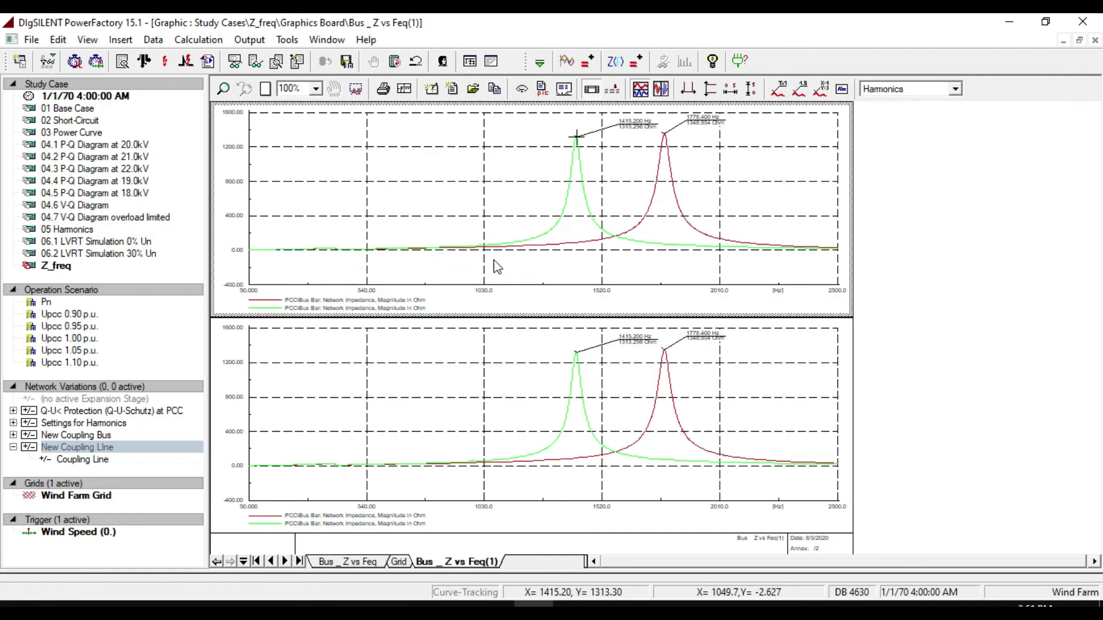
# - Change both curves of the lower plot to impedance angle m:phiz
pyautogui.doubleClick(504, 380)
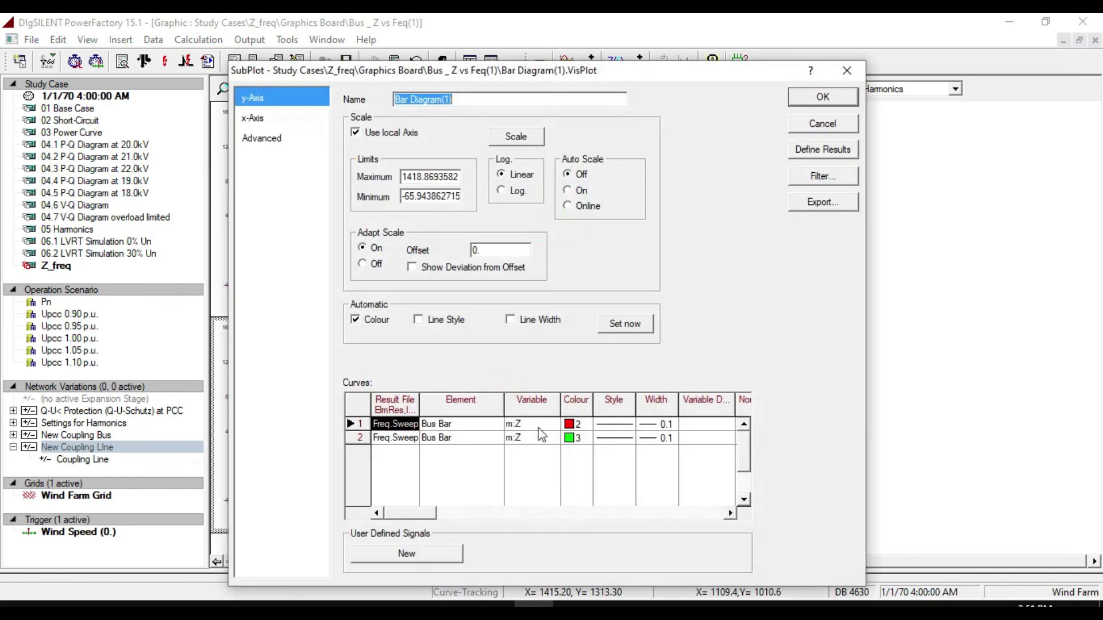
pyautogui.doubleClick(526, 428)
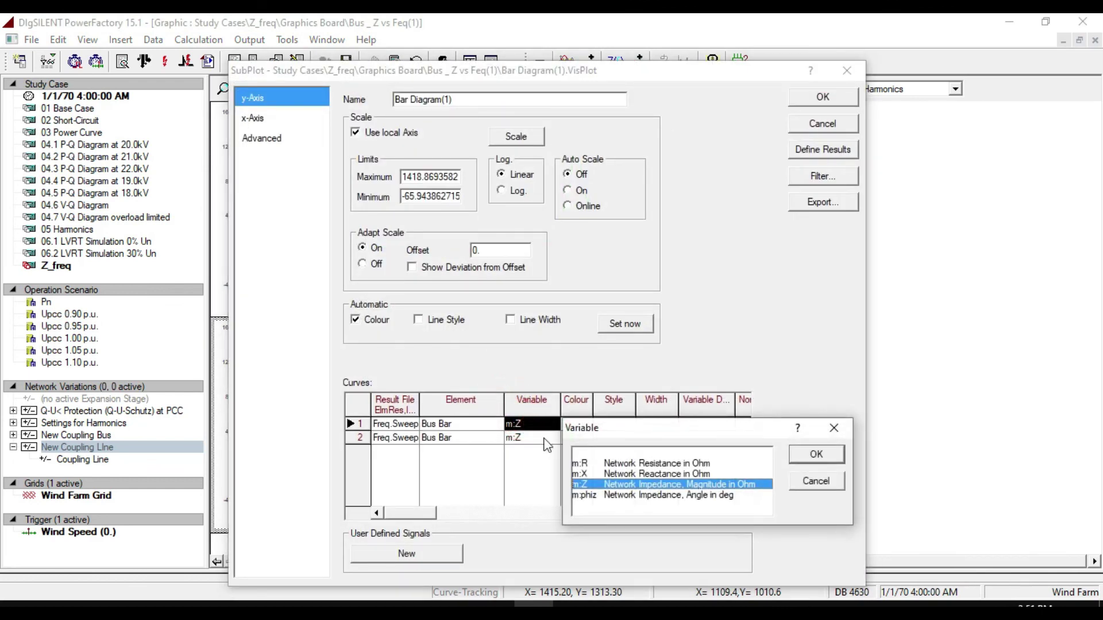
pyautogui.click(582, 497)
pyautogui.click(816, 454)
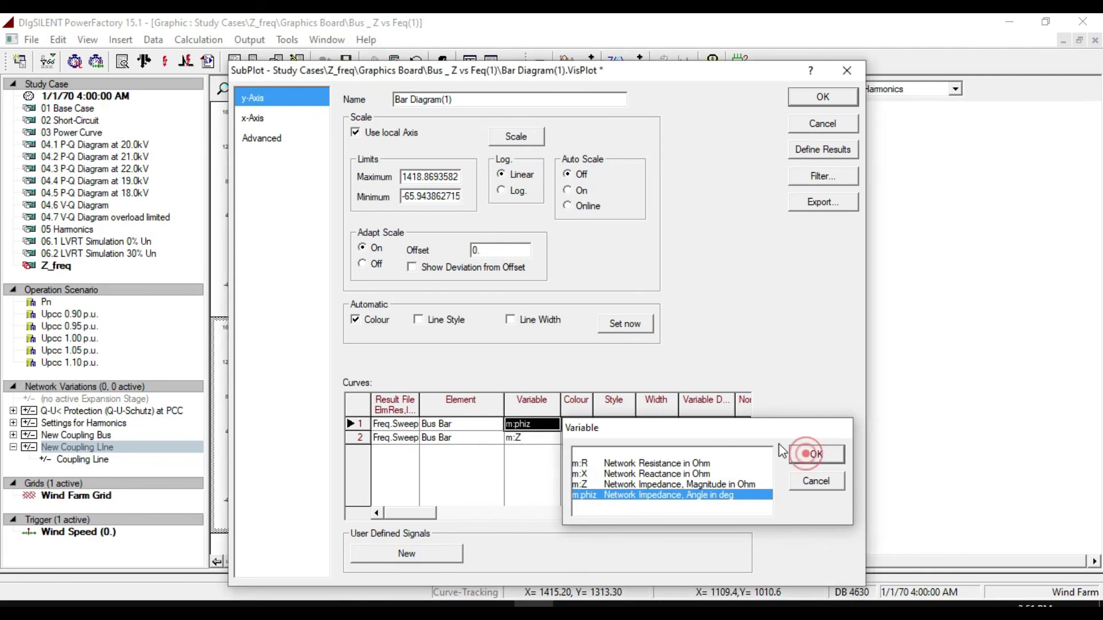
pyautogui.doubleClick(519, 439)
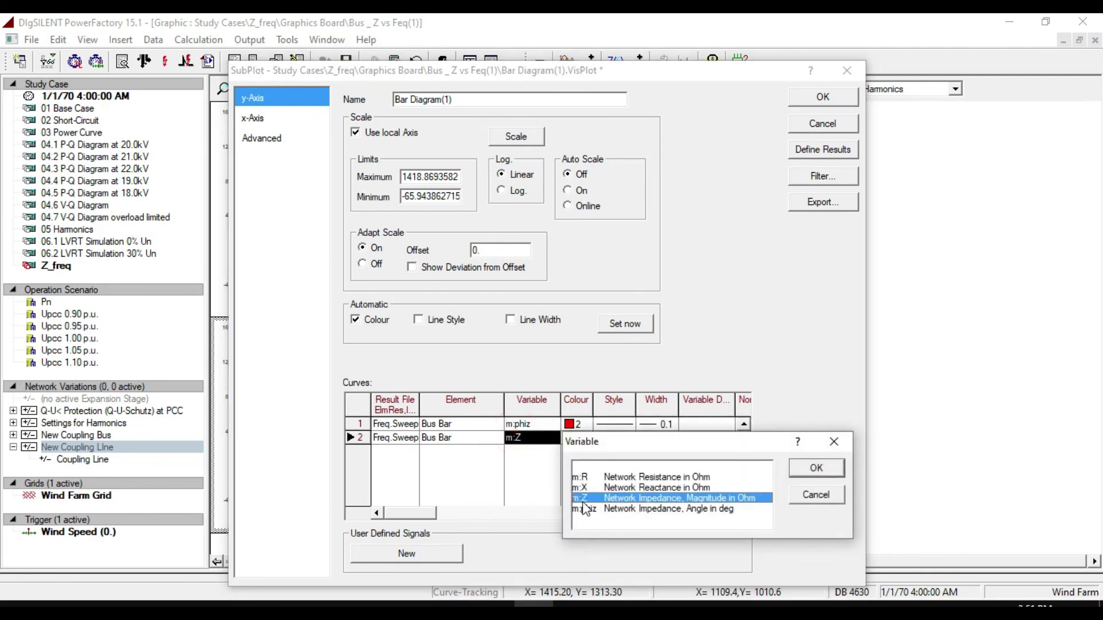
pyautogui.click(585, 510)
pyautogui.click(815, 469)
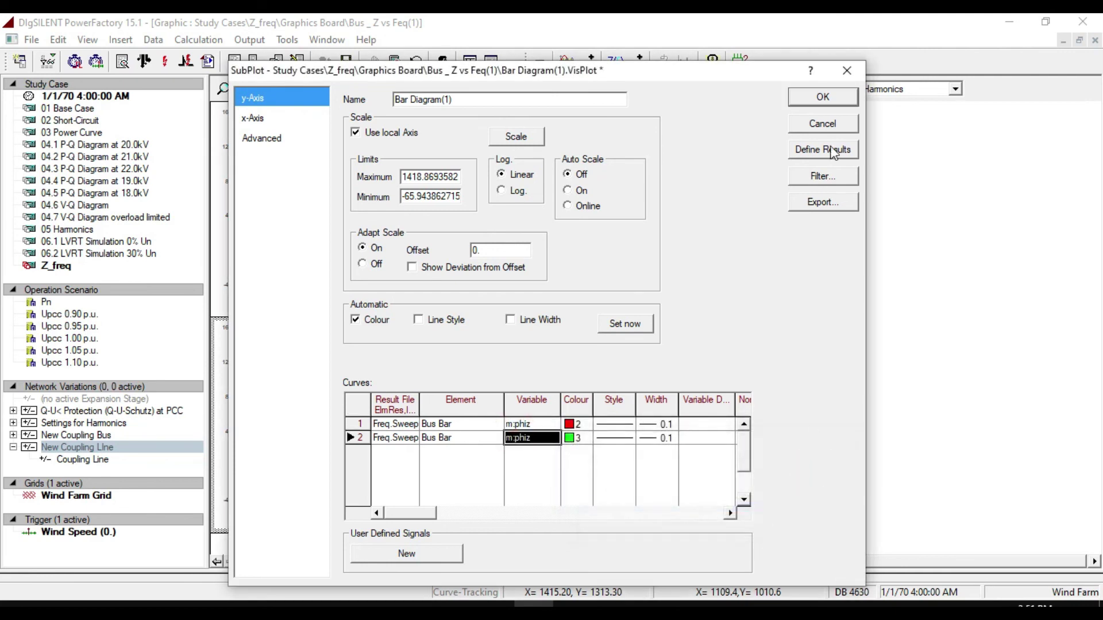
pyautogui.click(824, 97)
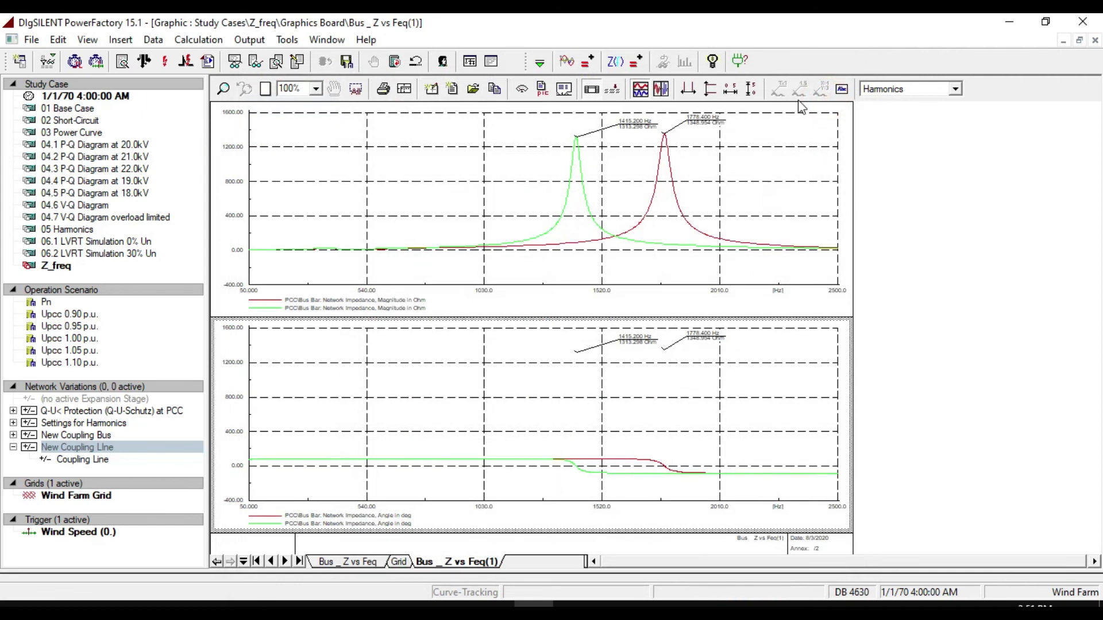
# - Autoscale the lower plot so both phase curves show from about +90° to -90°
pyautogui.click(579, 388)
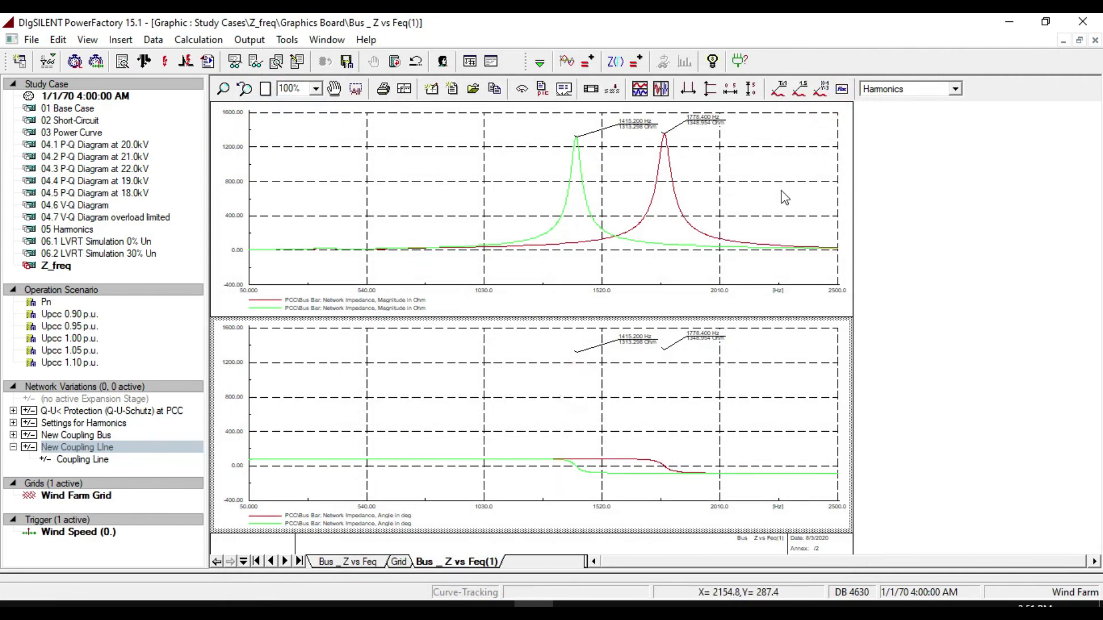
pyautogui.click(799, 91)
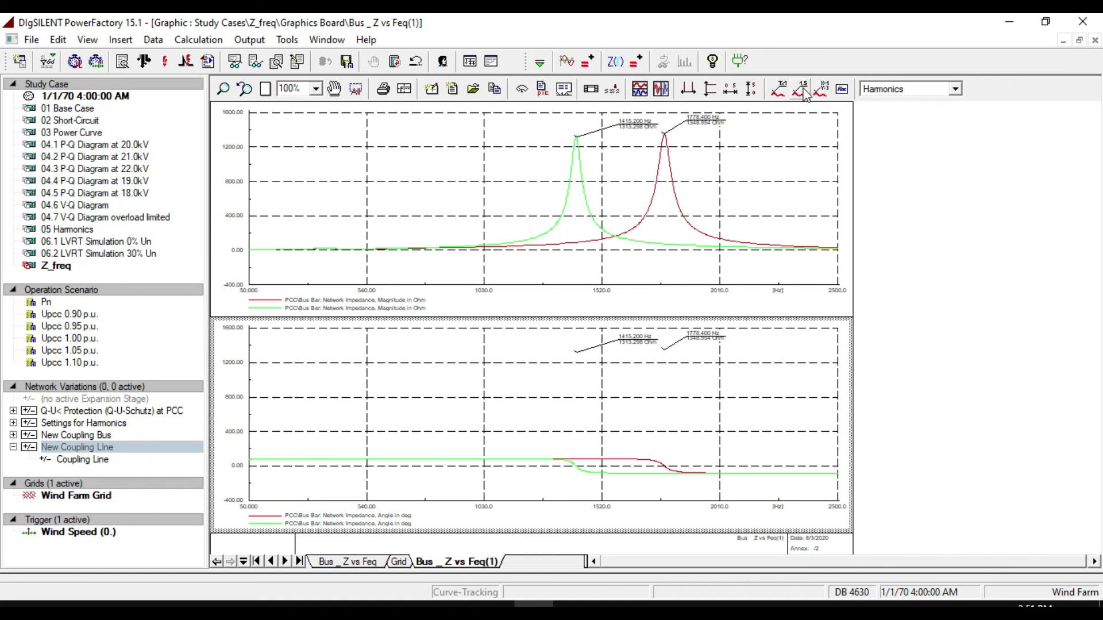
pyautogui.click(730, 88)
pyautogui.click(751, 89)
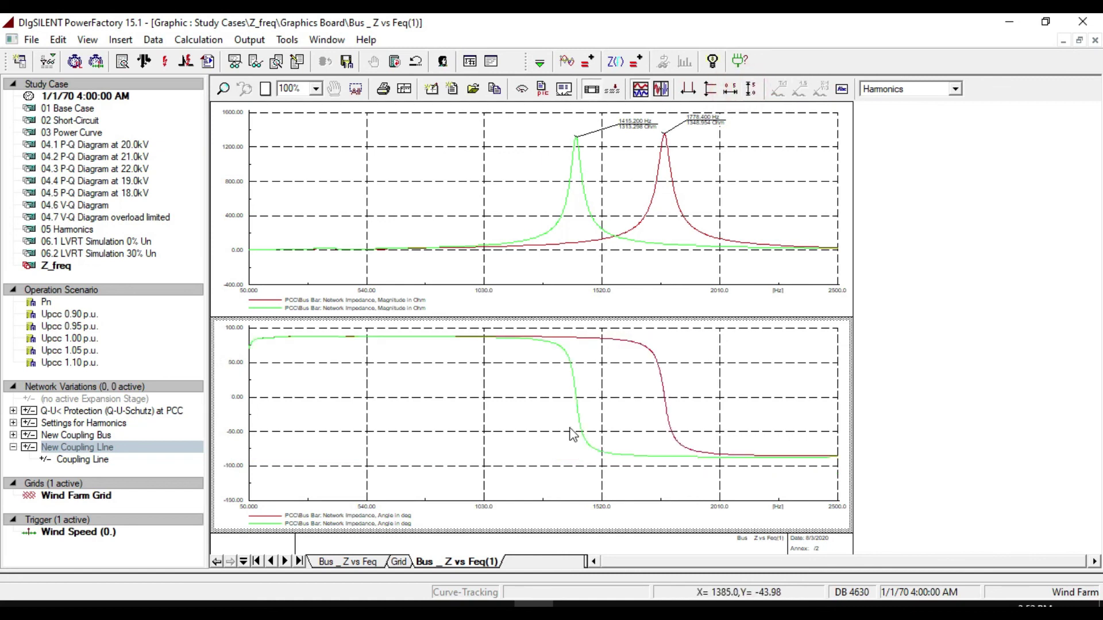